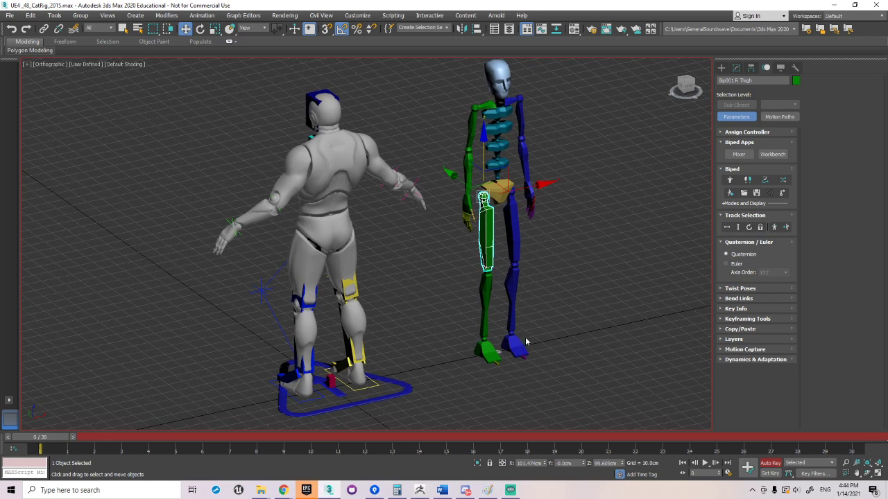
# Rotate the whole biped 180° about the vertical axis using its centre of mass.
pyautogui.click(748, 227)
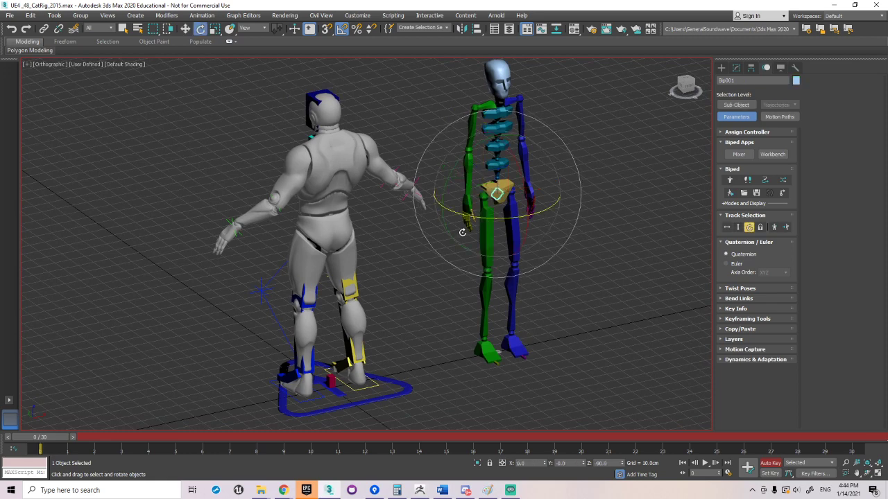
pyautogui.moveTo(458, 213); pyautogui.dragTo(581, 224)
pyautogui.hotkey('ctrl', 'z')
pyautogui.moveTo(488, 219); pyautogui.dragTo(570, 204)
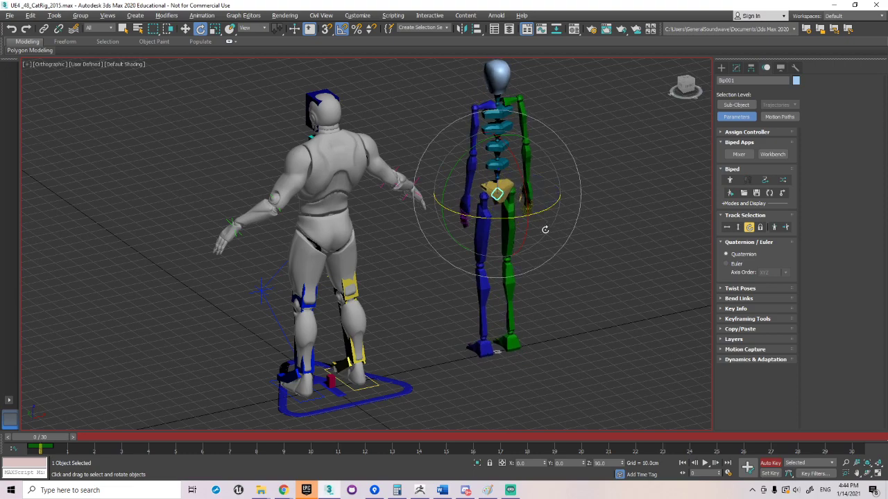
pyautogui.rightClick(536, 212)
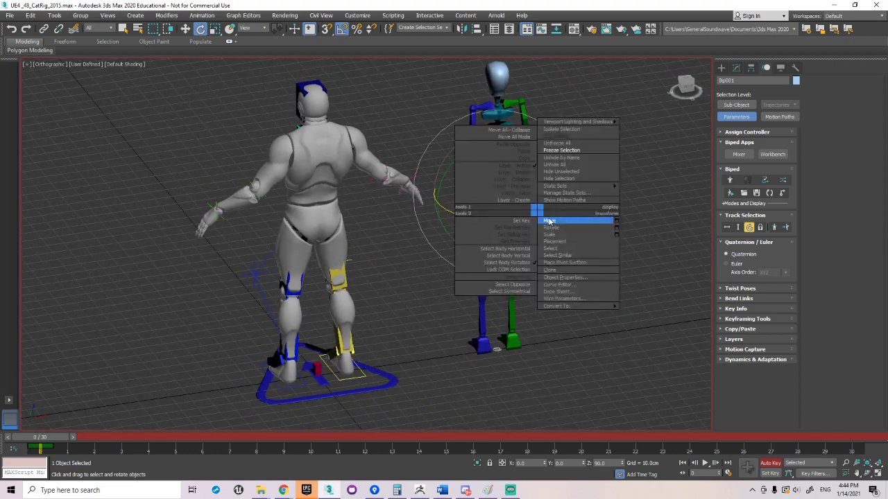
pyautogui.click(549, 221)
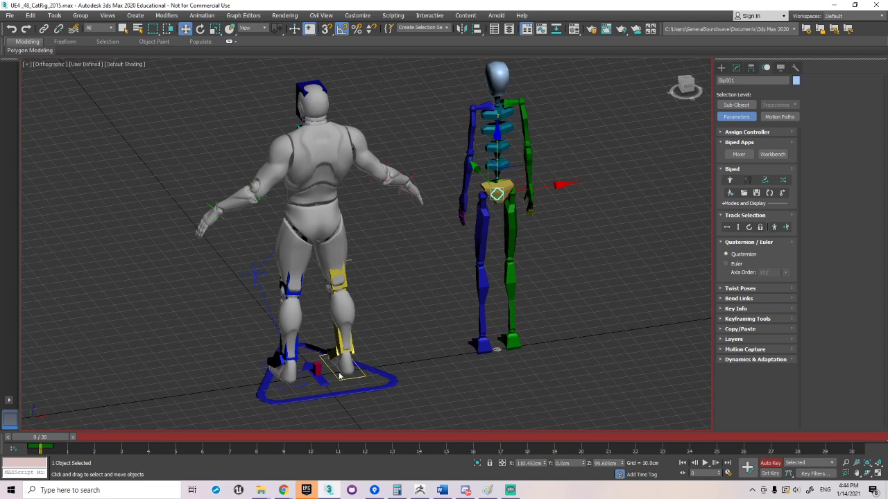
pyautogui.click(478, 344)
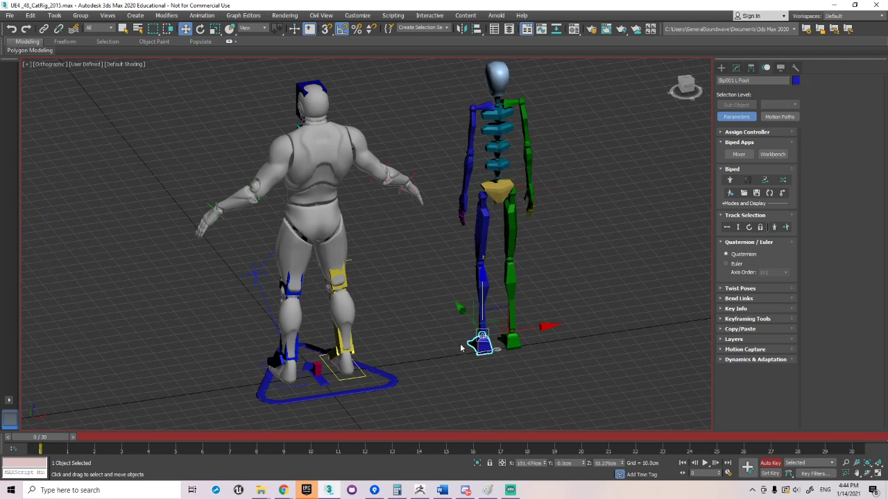
pyautogui.moveTo(481, 290); pyautogui.dragTo(478, 215)
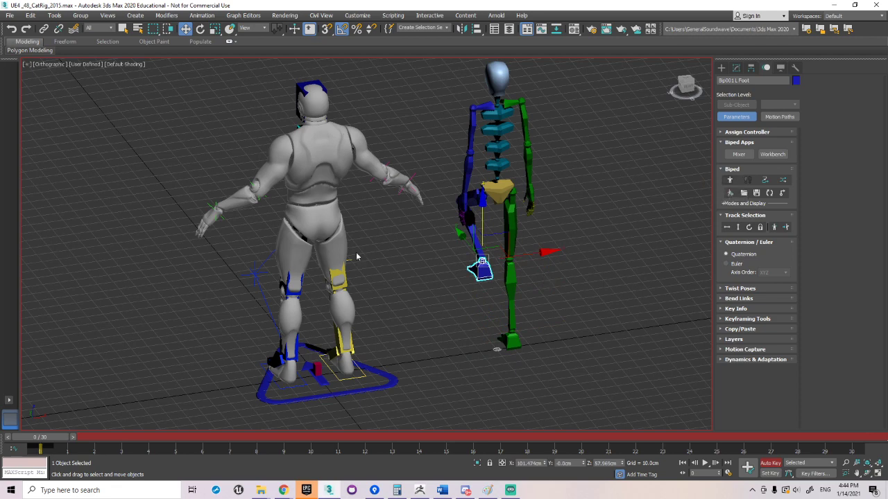
pyautogui.hotkey('ctrl', 'z')
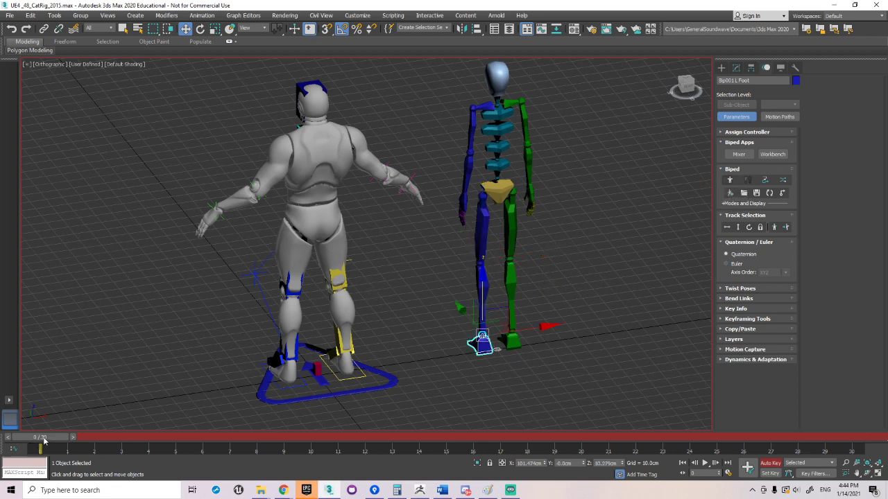
pyautogui.moveTo(43, 439); pyautogui.dragTo(201, 437)
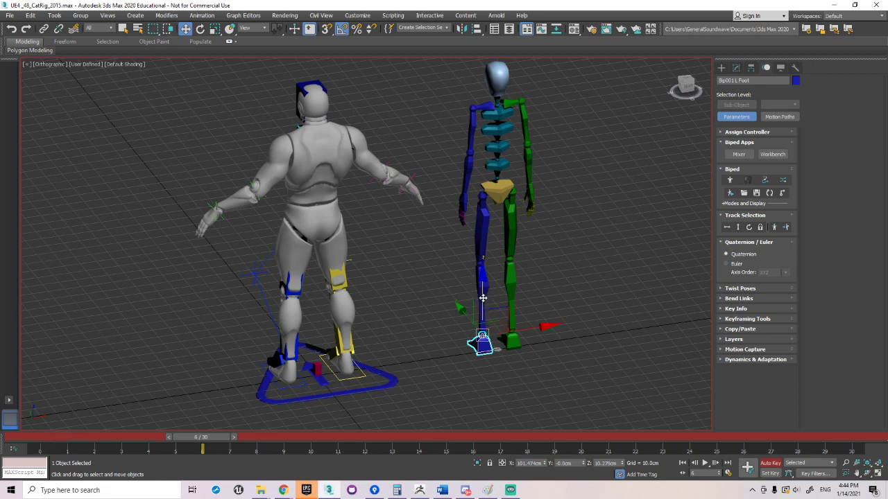
pyautogui.moveTo(482, 298); pyautogui.dragTo(483, 236)
pyautogui.click(37, 439)
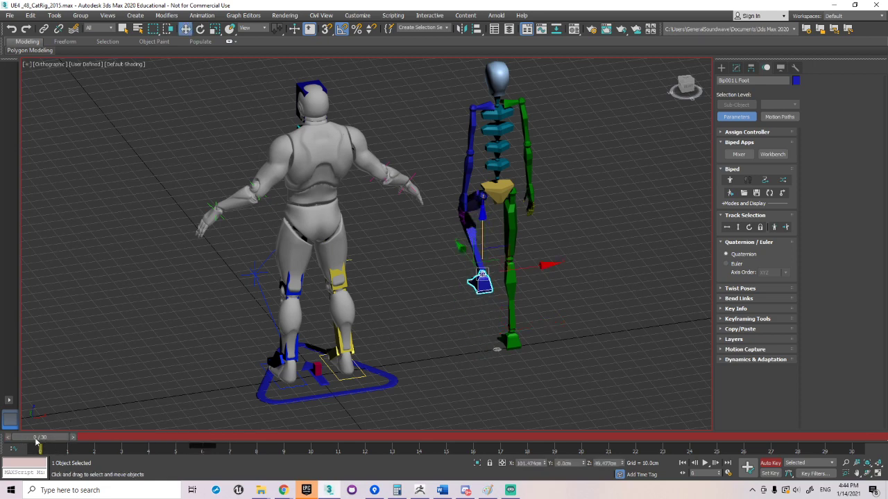
pyautogui.moveTo(493, 267); pyautogui.dragTo(496, 274, button='middle')
pyautogui.hotkey('ctrl', 'z')
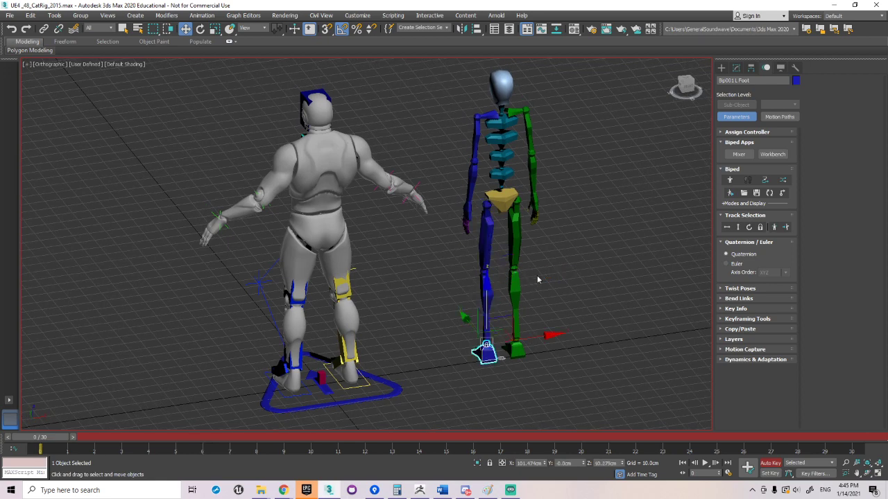
# Create a position and rotation key for the biped's left foot at frame 0.
pyautogui.click(737, 309)
pyautogui.click(729, 331)
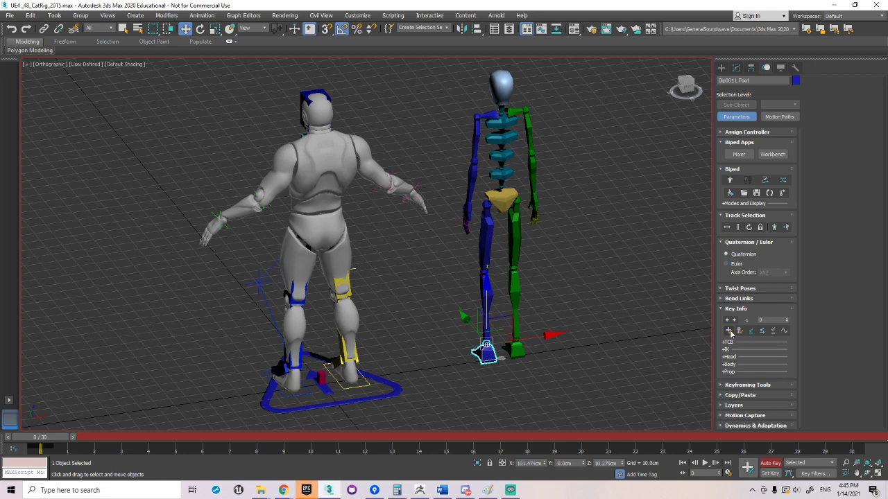
pyautogui.rightClick(41, 437)
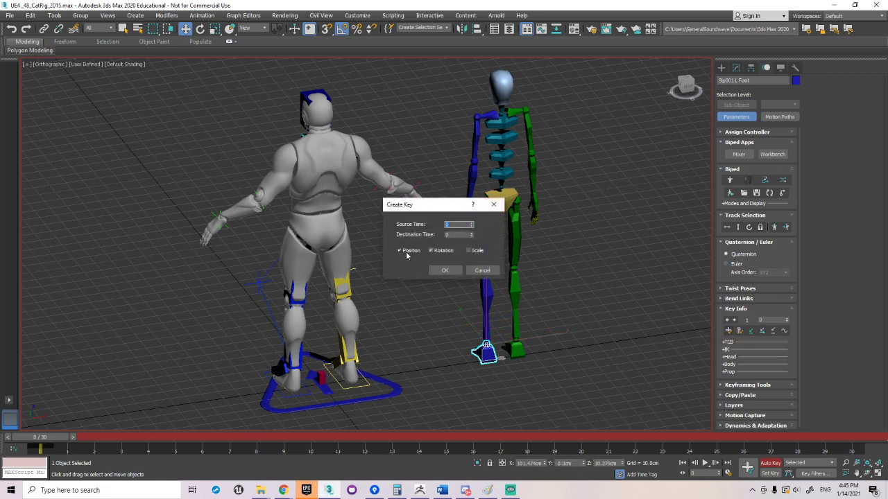
pyautogui.click(445, 271)
# Move to frame 6 and raise the biped's left foot straight up so the knee bends.
pyautogui.moveTo(40, 437); pyautogui.dragTo(201, 437)
pyautogui.press('w')
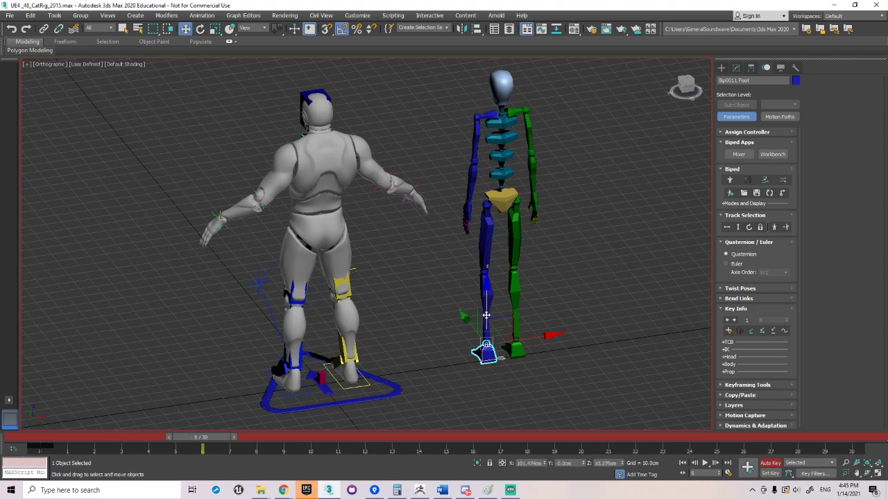
pyautogui.moveTo(486, 316); pyautogui.dragTo(487, 288)
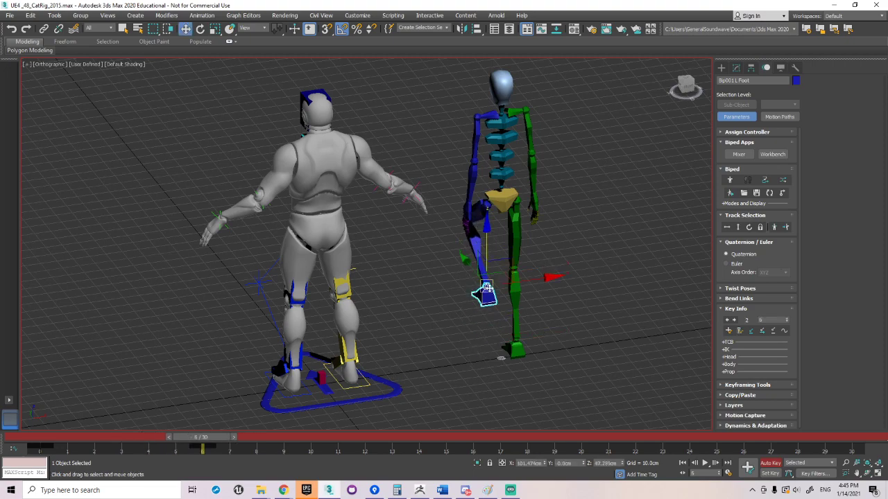
pyautogui.keyDown('alt'); pyautogui.moveTo(486, 288); pyautogui.dragTo(485, 320, button='middle'); pyautogui.keyUp('alt')
# Create a position and rotation key for the biped's left hand at frame 0.
pyautogui.click(468, 208)
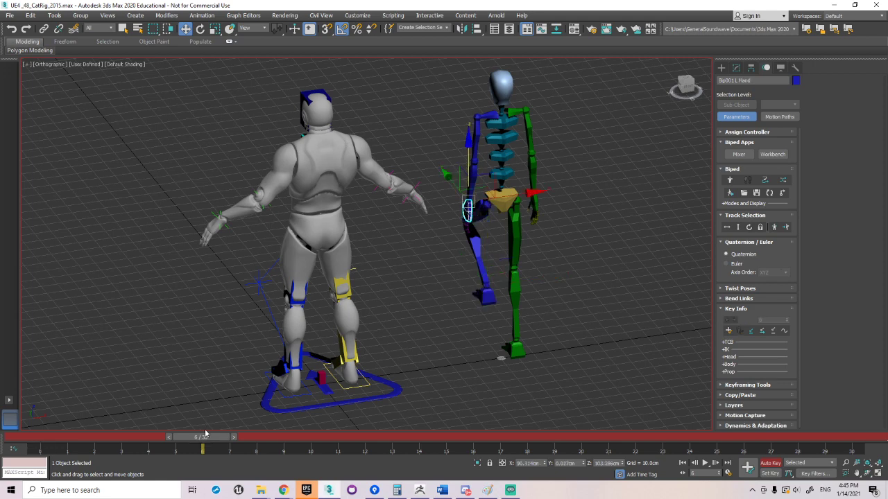
pyautogui.moveTo(205, 433); pyautogui.dragTo(40, 437)
pyautogui.rightClick(40, 437)
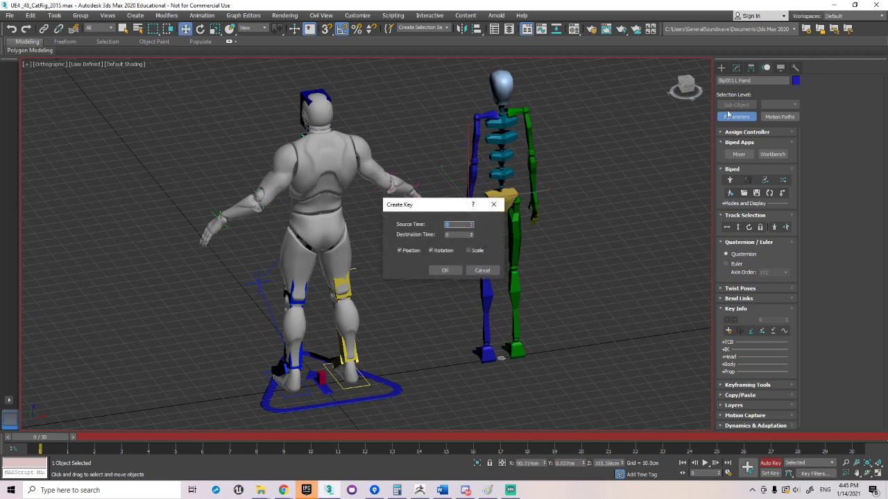
pyautogui.click(445, 272)
# At frame 6, raise the left hand to a height of about 134 cm and move it outward from the body.
pyautogui.click(215, 437)
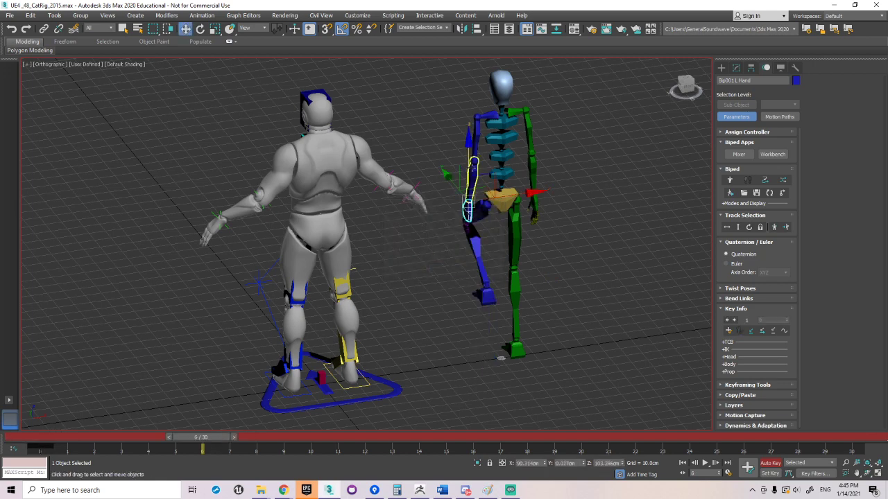
pyautogui.moveTo(472, 168); pyautogui.dragTo(465, 143)
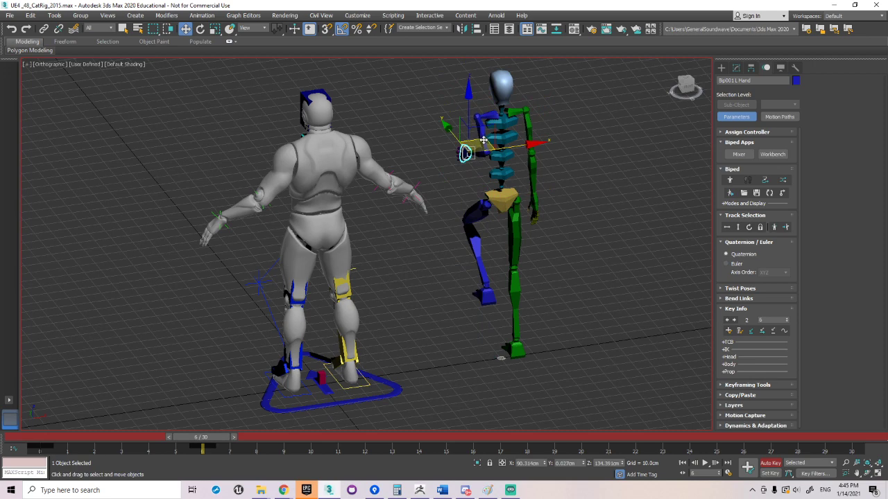
pyautogui.click(483, 155)
pyautogui.click(468, 153)
pyautogui.moveTo(477, 140); pyautogui.dragTo(452, 138)
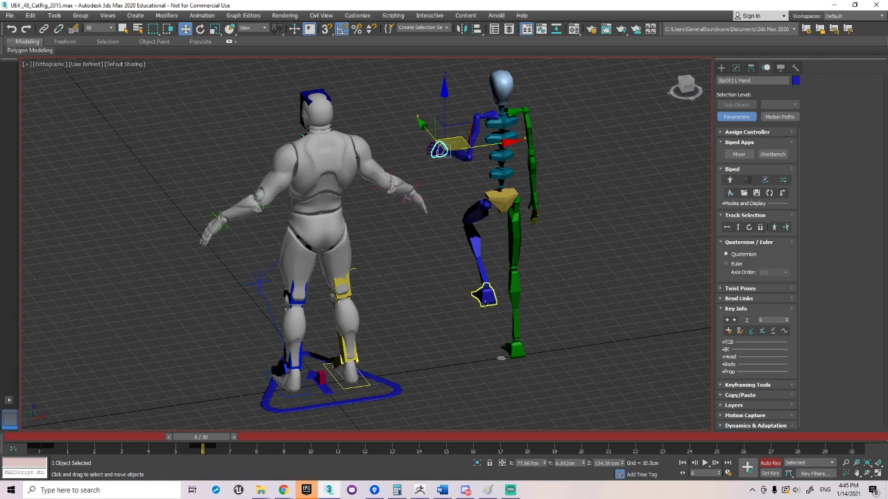
# Copy the frame 0 keys of the left hand and left foot together to frame 10.
pyautogui.keyDown('ctrl'); pyautogui.click(483, 296); pyautogui.keyUp('ctrl')
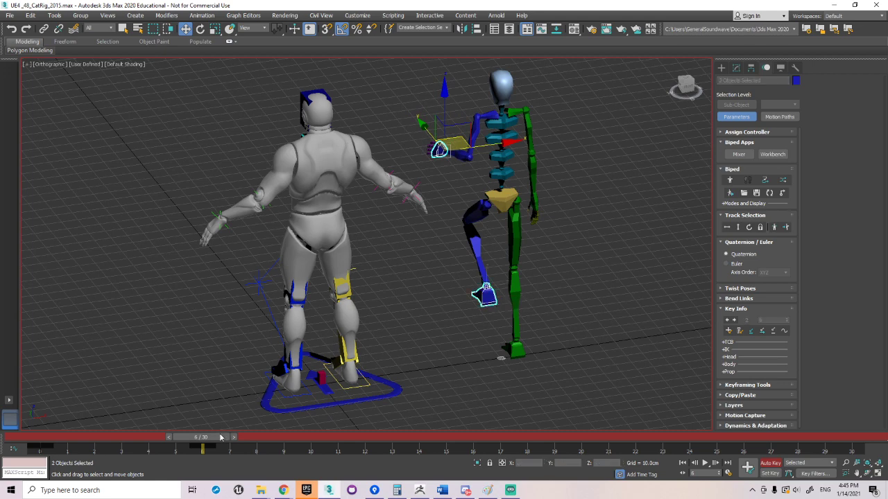
pyautogui.moveTo(208, 439); pyautogui.dragTo(280, 447)
pyautogui.click(41, 448)
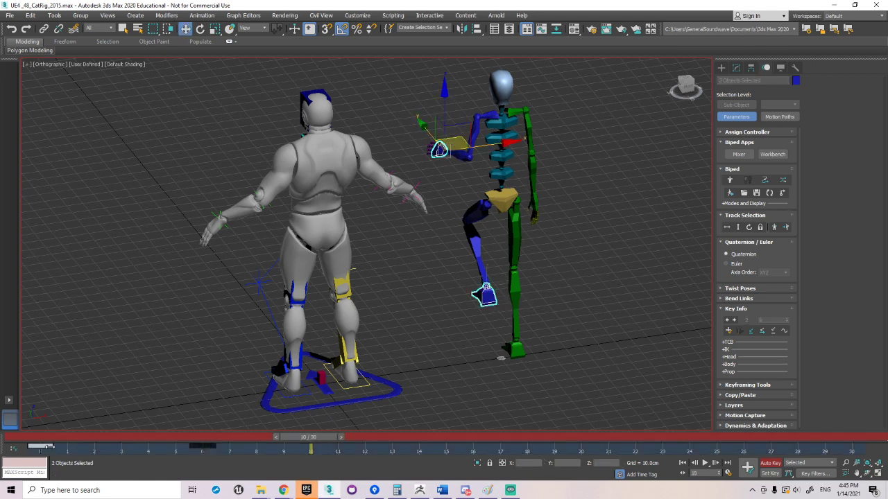
pyautogui.keyDown('shift'); pyautogui.moveTo(41, 447); pyautogui.dragTo(451, 449); pyautogui.keyUp('shift')
# At frame 15, rotate the left clavicle slightly upward in the Local coordinate system.
pyautogui.press('w')
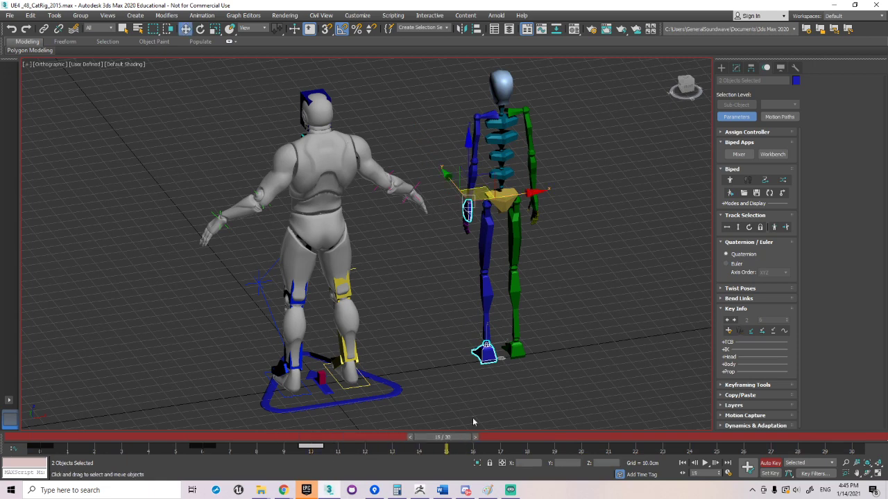
pyautogui.click(460, 146)
pyautogui.click(476, 142)
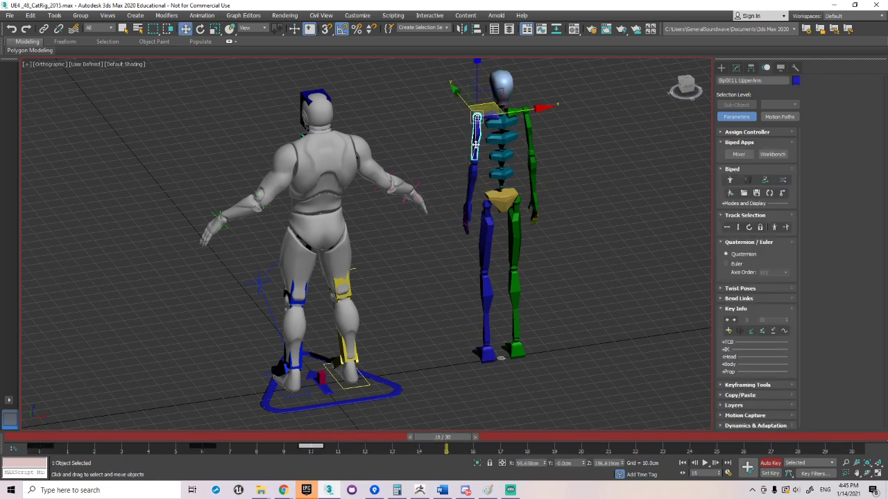
pyautogui.rightClick(477, 133)
pyautogui.click(484, 144)
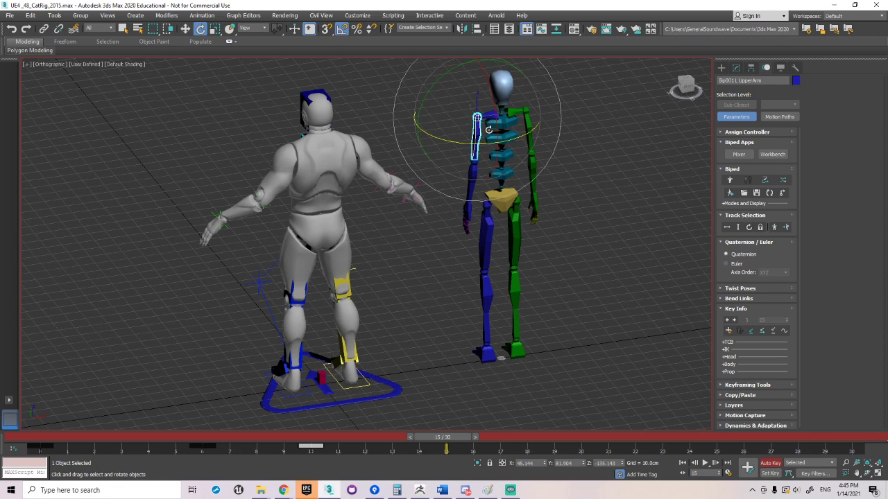
pyautogui.click(598, 130)
pyautogui.click(489, 113)
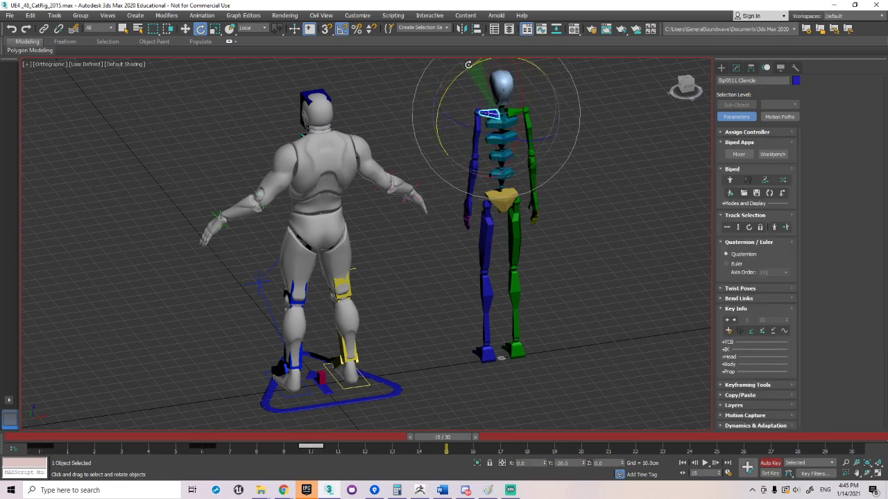
pyautogui.moveTo(494, 59); pyautogui.dragTo(470, 65)
pyautogui.click(417, 113)
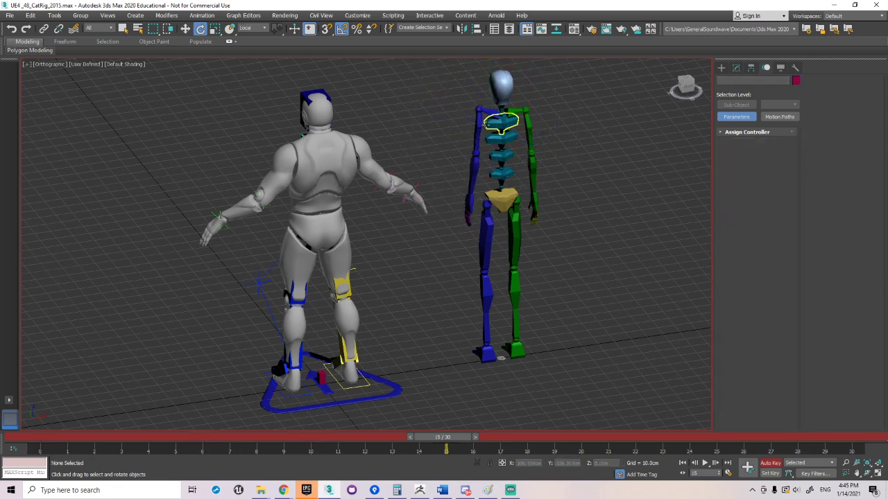
# Rotate the left upper arm and forearm at frame 15 so the bent arm lifts forward and outward.
pyautogui.click(487, 123)
pyautogui.click(410, 115)
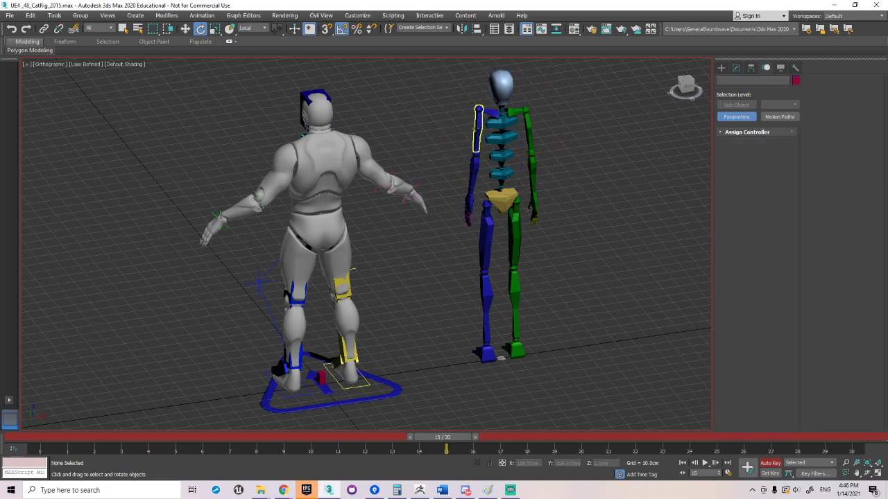
pyautogui.click(477, 128)
pyautogui.moveTo(499, 92); pyautogui.dragTo(496, 155)
pyautogui.press('pagedown')
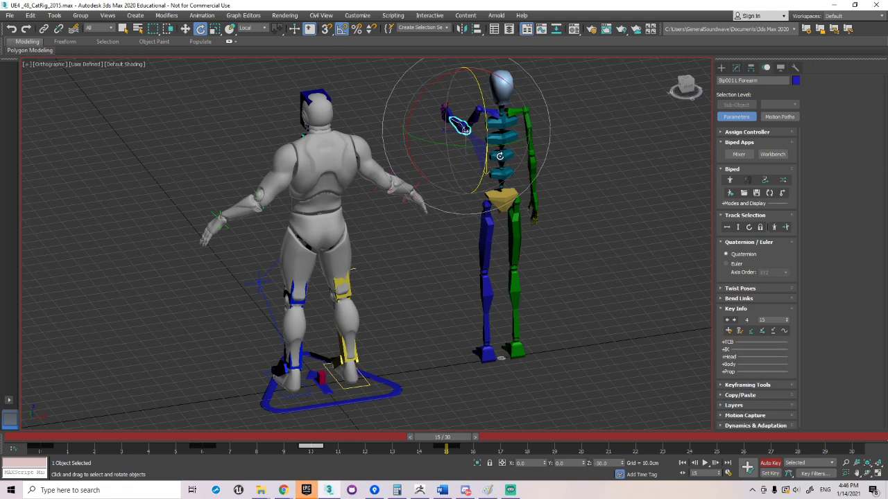
# Rotate the left hand at the wrist at frame 15 and scrub between frames 6 and 15 to compare the poses.
pyautogui.click(433, 113)
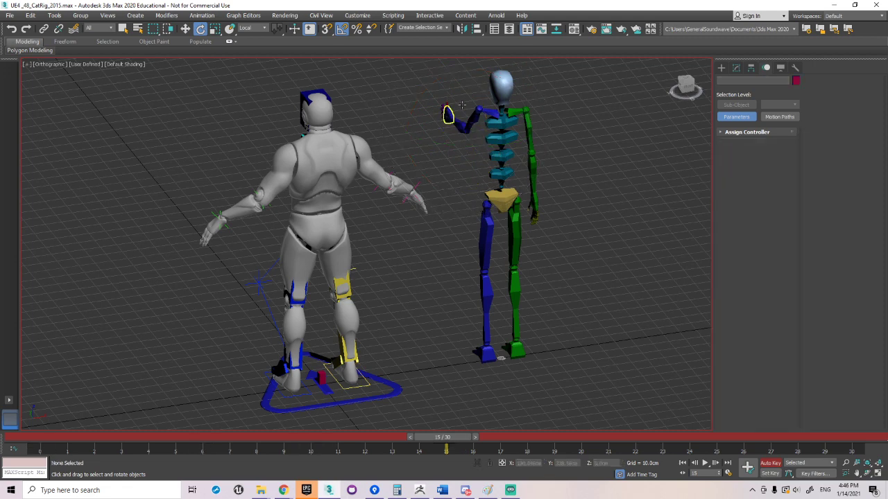
pyautogui.click(449, 113)
pyautogui.moveTo(420, 76); pyautogui.dragTo(437, 70)
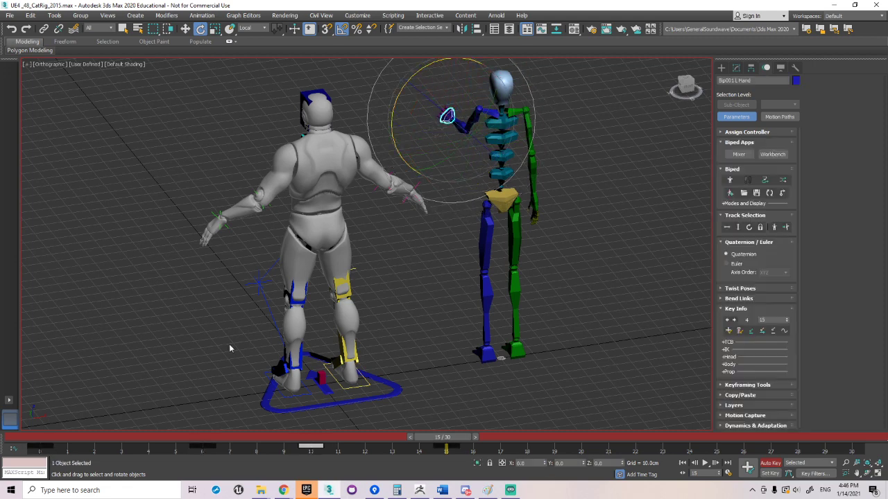
pyautogui.click(215, 438)
pyautogui.moveTo(207, 439); pyautogui.dragTo(470, 443)
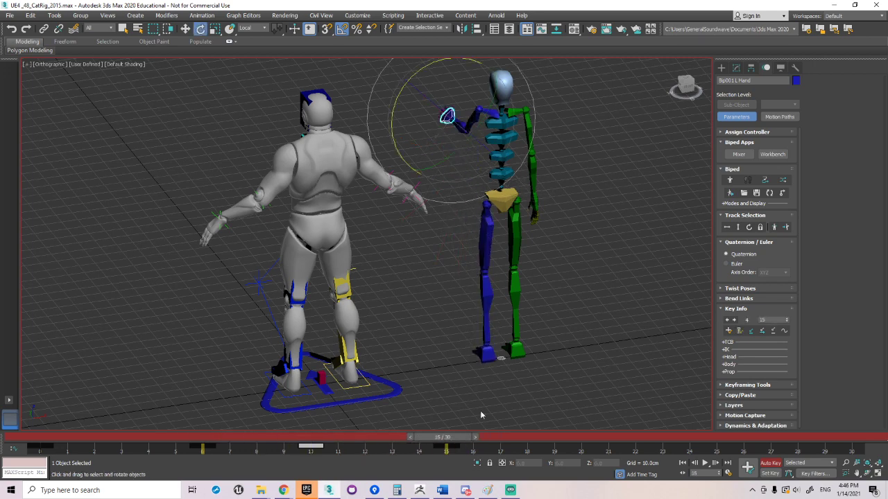
# Pose the left leg in a raised step at frame 15 by rotating the thigh, calf and foot, and scrub the animation.
pyautogui.click(484, 236)
pyautogui.moveTo(505, 197); pyautogui.dragTo(508, 211)
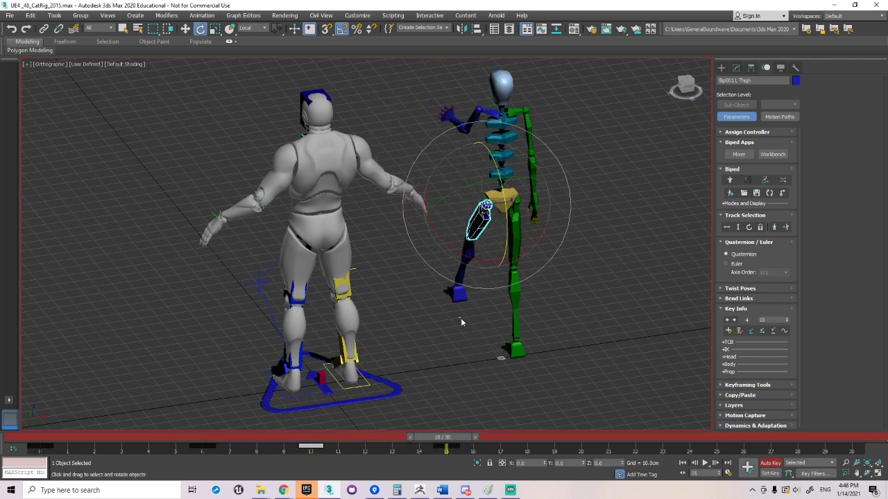
pyautogui.click(461, 319)
pyautogui.click(461, 270)
pyautogui.moveTo(482, 243); pyautogui.dragTo(485, 215)
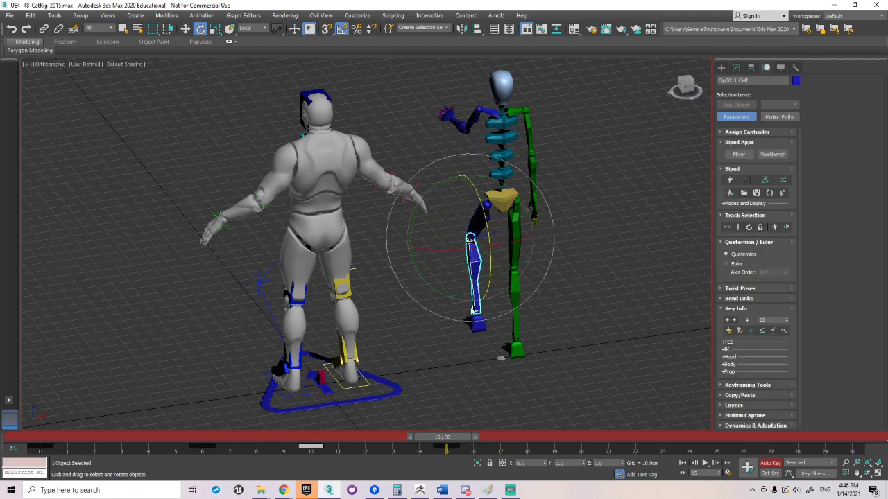
pyautogui.click(476, 320)
pyautogui.moveTo(490, 290); pyautogui.dragTo(485, 270)
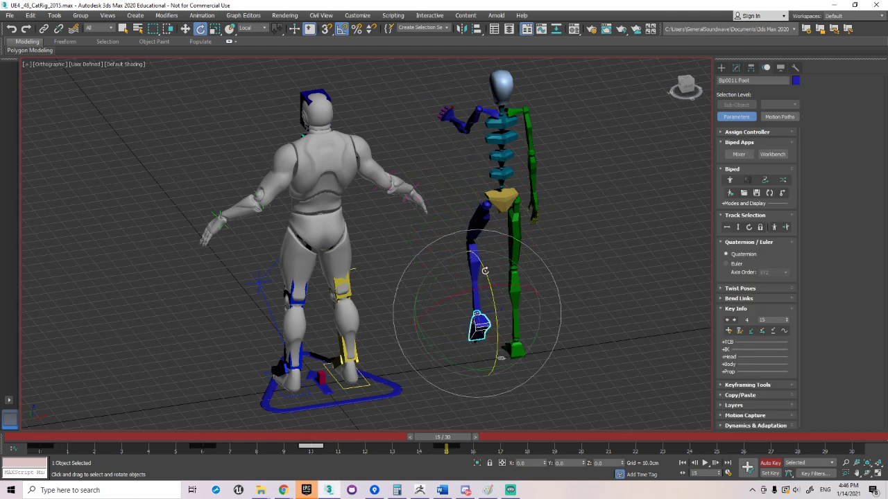
pyautogui.moveTo(75, 437); pyautogui.dragTo(455, 457)
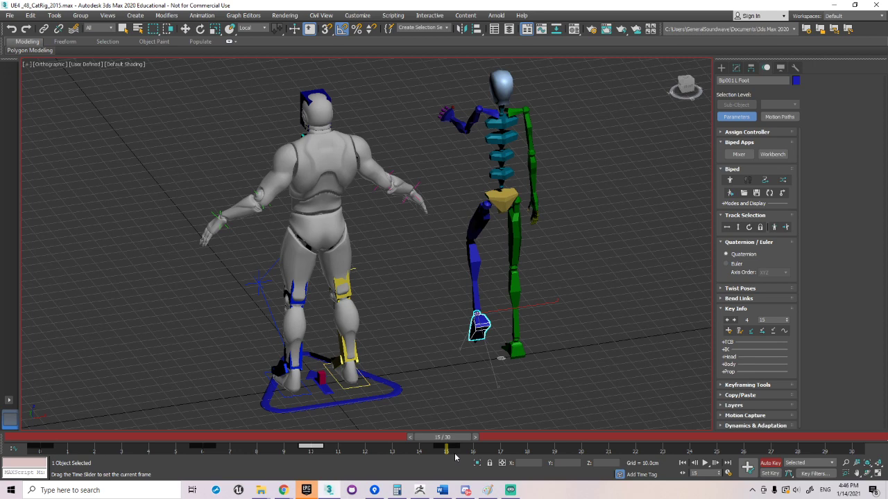
# Rotate the biped's left thigh, calf and foot at frame 15 to lift the leg higher with a bent knee.
pyautogui.press('e')
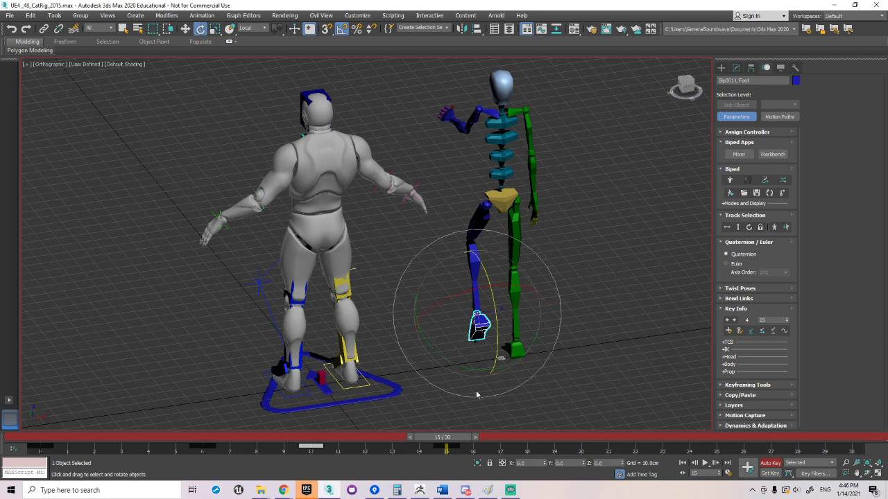
pyautogui.click(480, 214)
pyautogui.moveTo(506, 214); pyautogui.dragTo(500, 278)
pyautogui.click(586, 278)
pyautogui.click(470, 261)
pyautogui.click(487, 299)
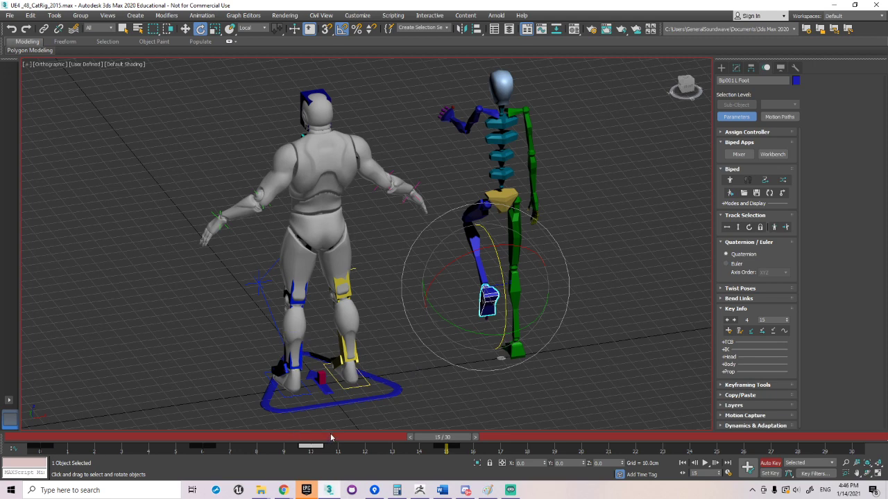
# Select the CAT rig's left foot platform, return to frame 0, add an absolute animation layer and switch the rig to animation mode.
pyautogui.rightClick(356, 231)
pyautogui.click(378, 239)
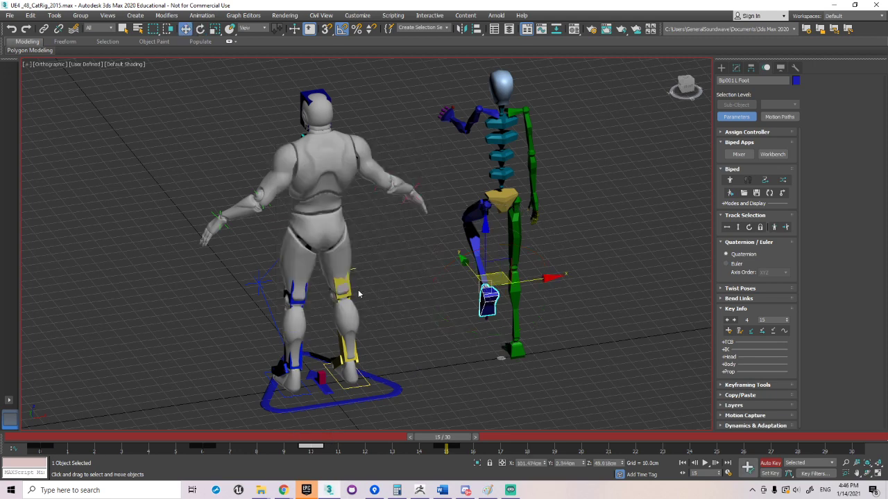
pyautogui.click(300, 392)
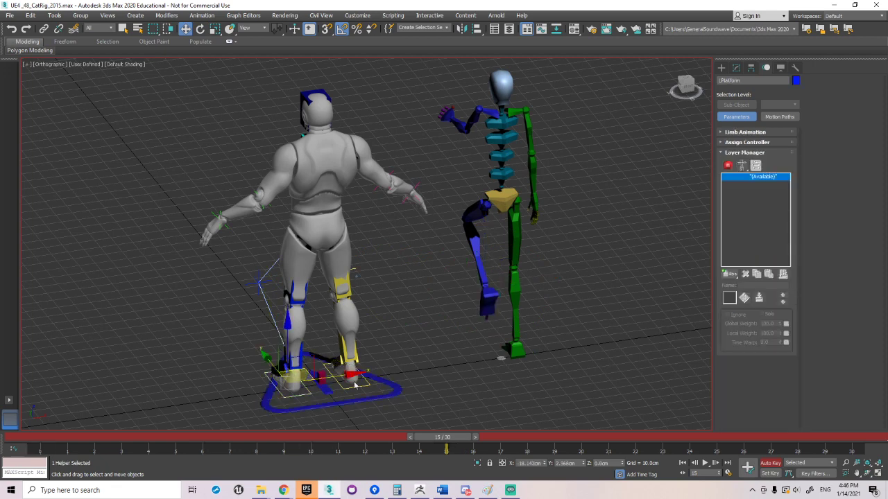
pyautogui.moveTo(328, 215); pyautogui.dragTo(350, 204, button='middle')
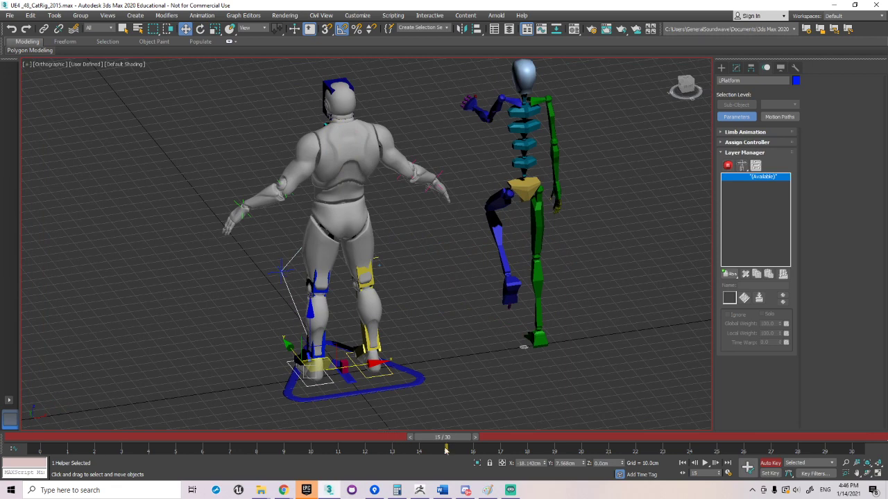
pyautogui.moveTo(449, 438); pyautogui.dragTo(35, 446)
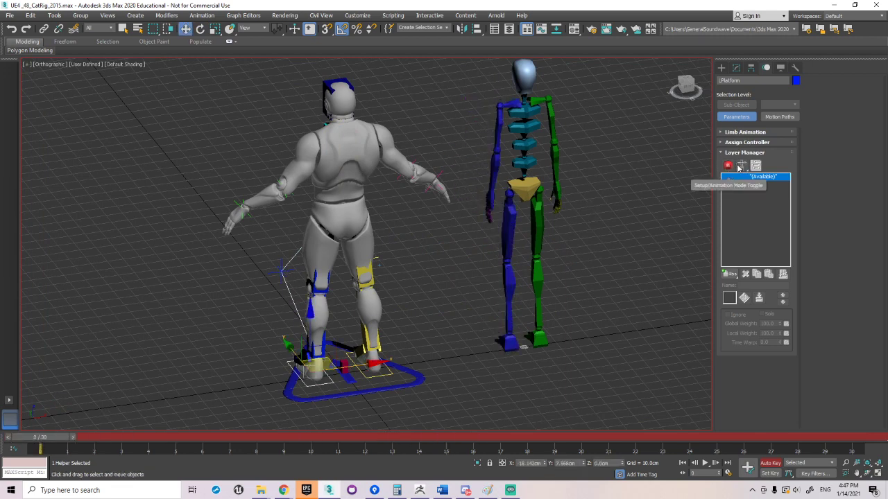
pyautogui.moveTo(726, 274); pyautogui.dragTo(732, 285)
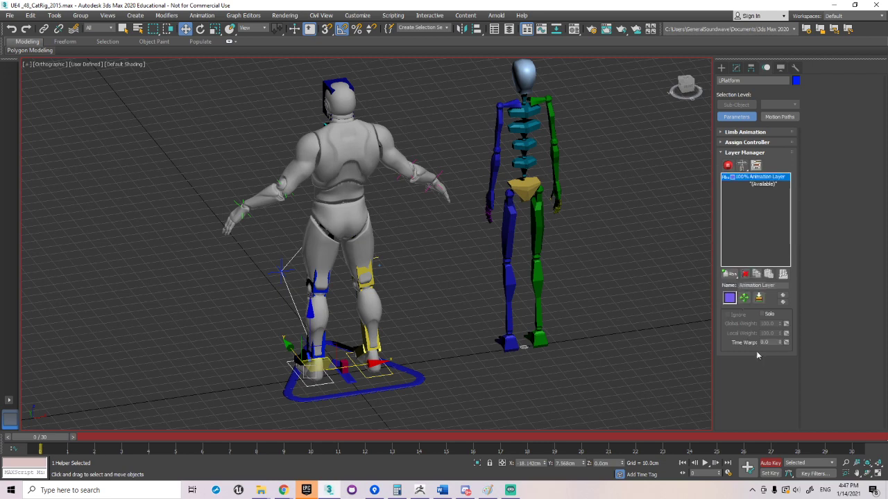
pyautogui.click(727, 165)
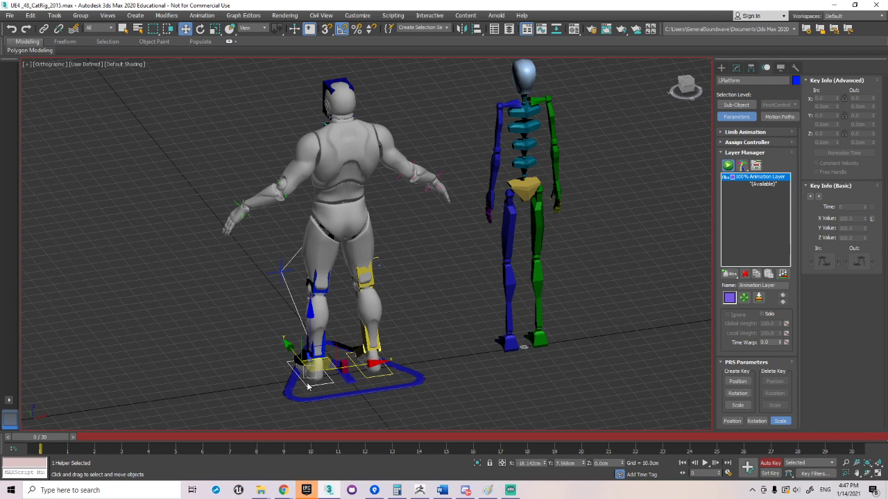
# Key the CAT rig's left foot platform at frame 0 and raise it at frame 6 so the leg lifts.
pyautogui.rightClick(78, 437)
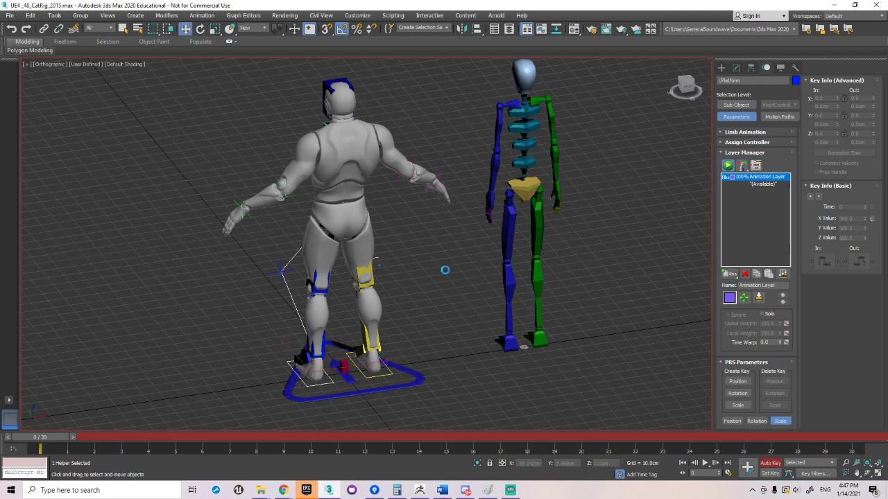
pyautogui.click(446, 271)
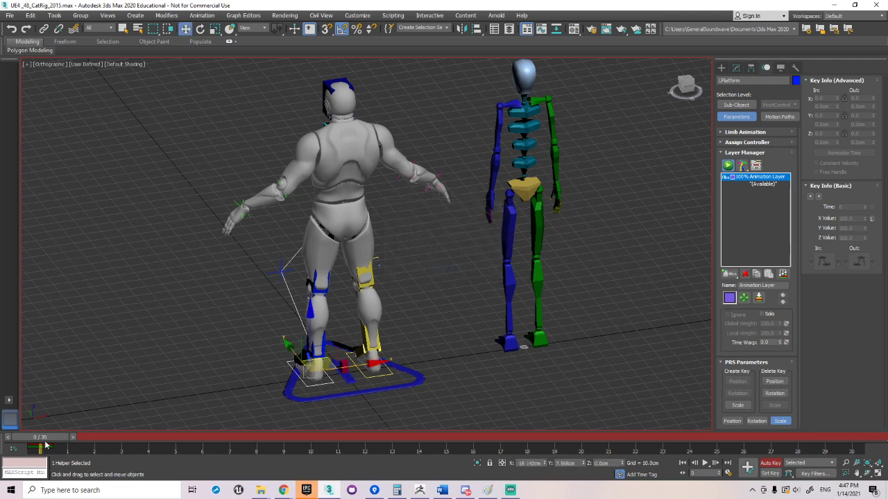
pyautogui.moveTo(42, 440); pyautogui.dragTo(199, 443)
pyautogui.moveTo(307, 331); pyautogui.dragTo(314, 267)
# Select the CAT rig's left hand IK target and create a key for it at frame 0.
pyautogui.click(239, 207)
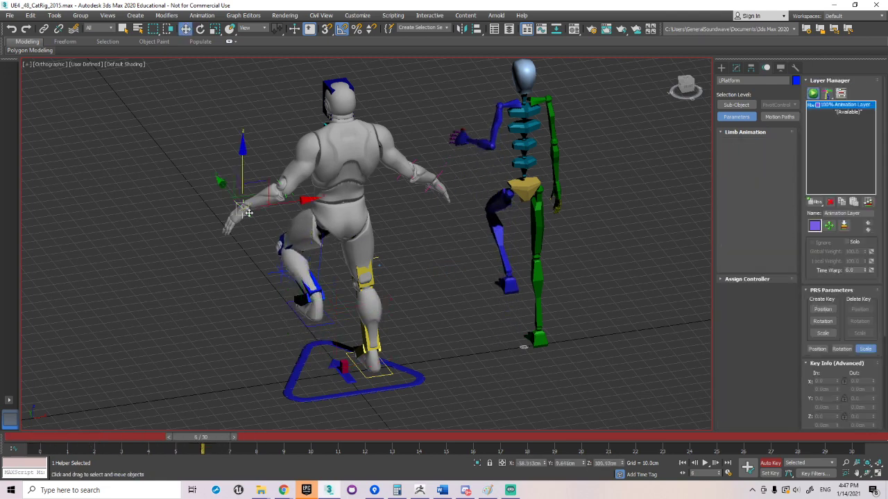
pyautogui.moveTo(204, 437); pyautogui.dragTo(56, 437)
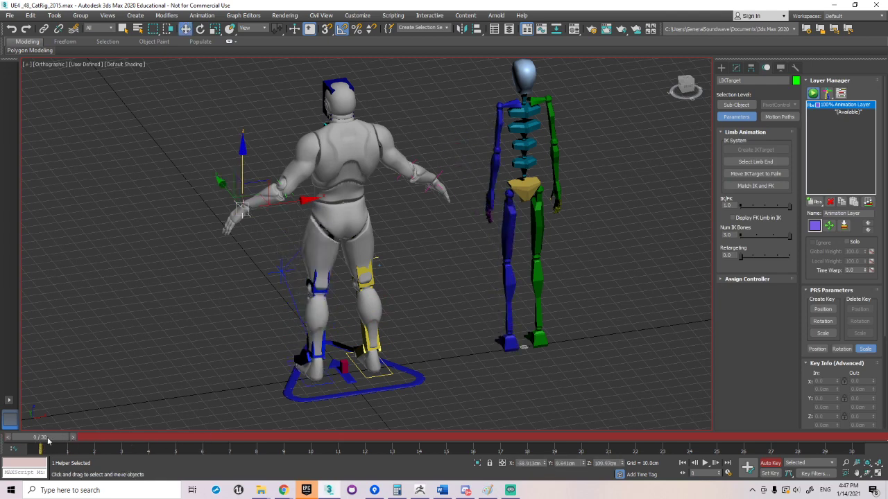
pyautogui.rightClick(54, 437)
pyautogui.click(444, 271)
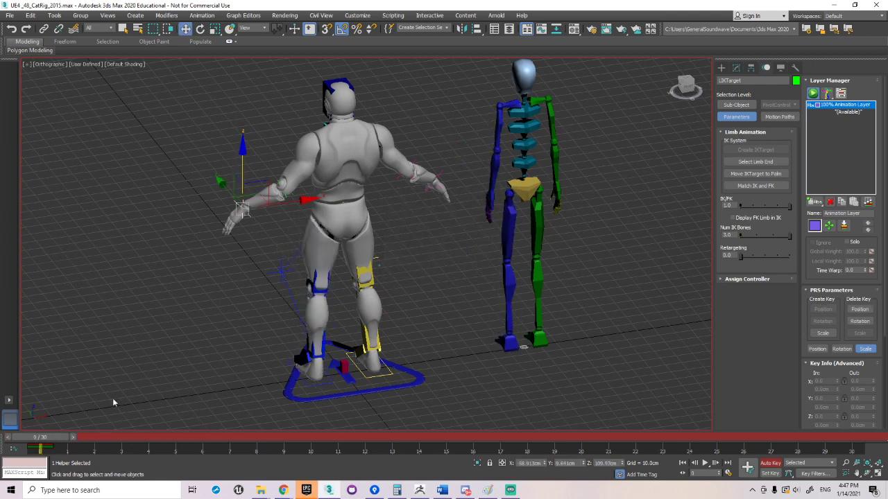
# Try raising the left hand's IK target at frame 6, and undo the move.
pyautogui.moveTo(52, 437); pyautogui.dragTo(202, 436)
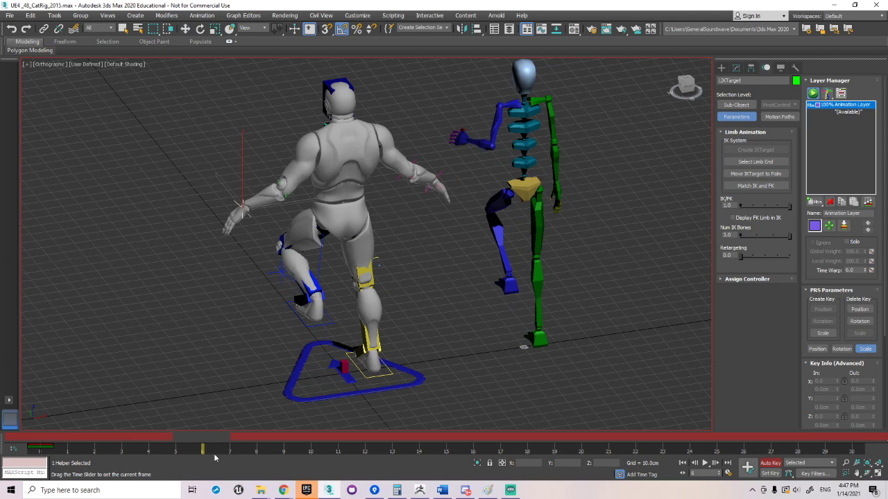
pyautogui.moveTo(258, 111); pyautogui.dragTo(262, 94)
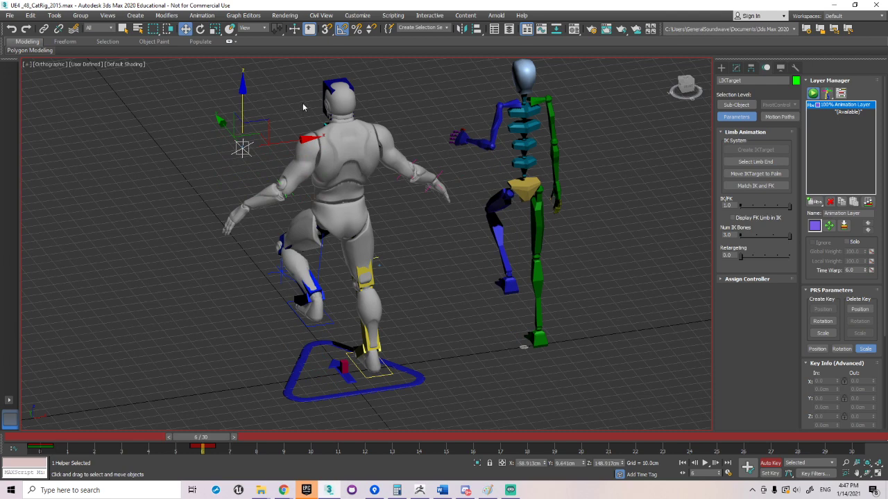
pyautogui.moveTo(305, 141); pyautogui.dragTo(312, 145, button='middle')
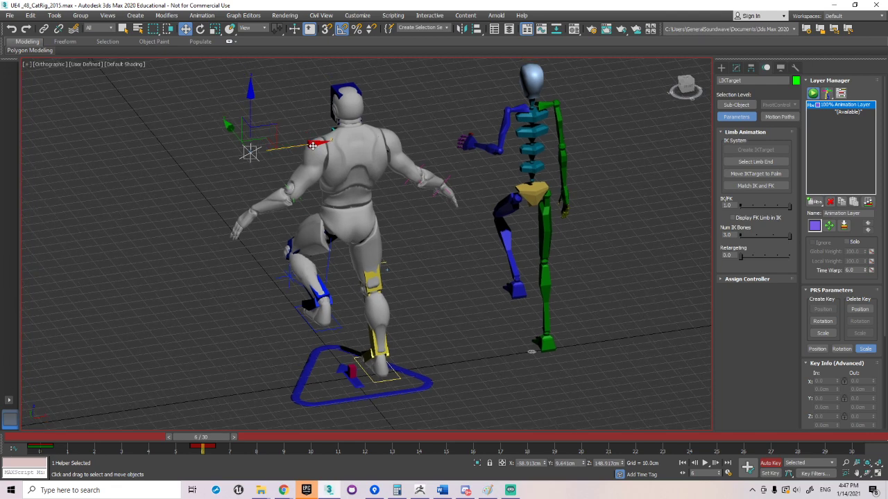
pyautogui.hotkey('ctrl', 'z')
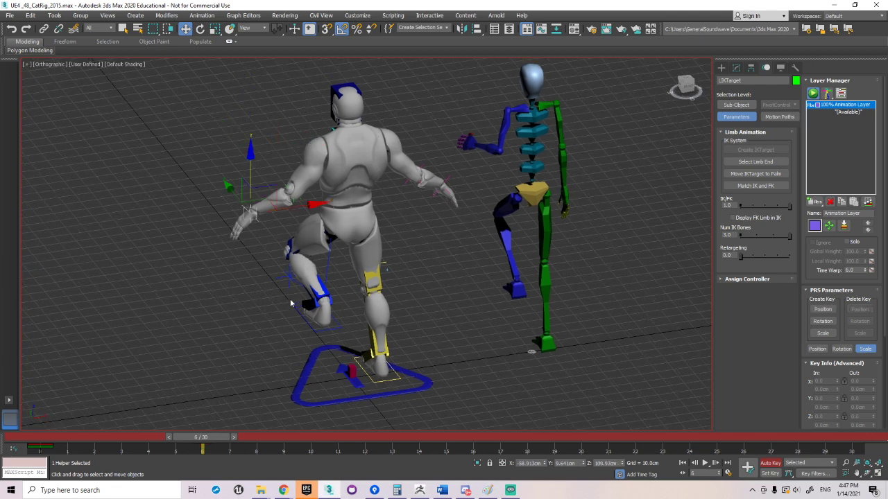
# Copy the left foot platform's frame 0 key to frame 10 to lower the foot, and go to frame 15.
pyautogui.click(309, 326)
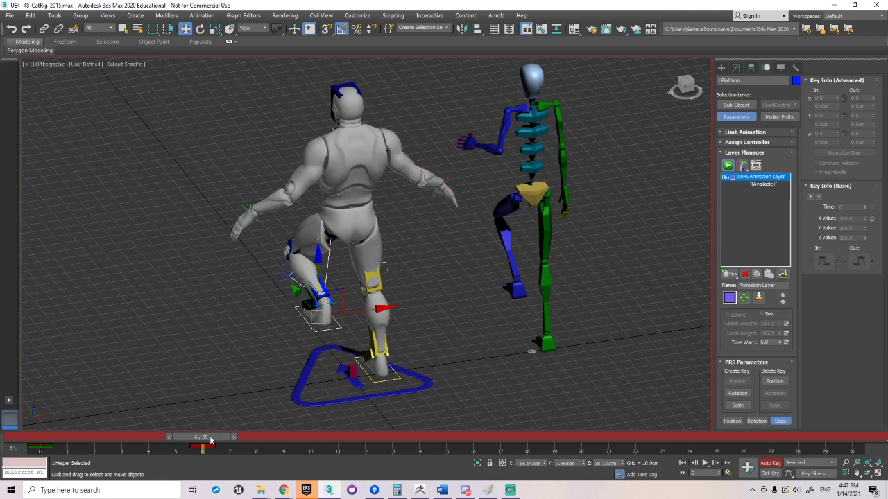
pyautogui.moveTo(208, 438); pyautogui.dragTo(310, 447)
pyautogui.press('w')
pyautogui.keyDown('shift'); pyautogui.moveTo(43, 447); pyautogui.dragTo(449, 451); pyautogui.keyUp('shift')
# Try rotating the CAT rig's left thigh bones at frame 15 in the Local coordinate system, and undo the rotations.
pyautogui.click(323, 250)
pyautogui.click(324, 244)
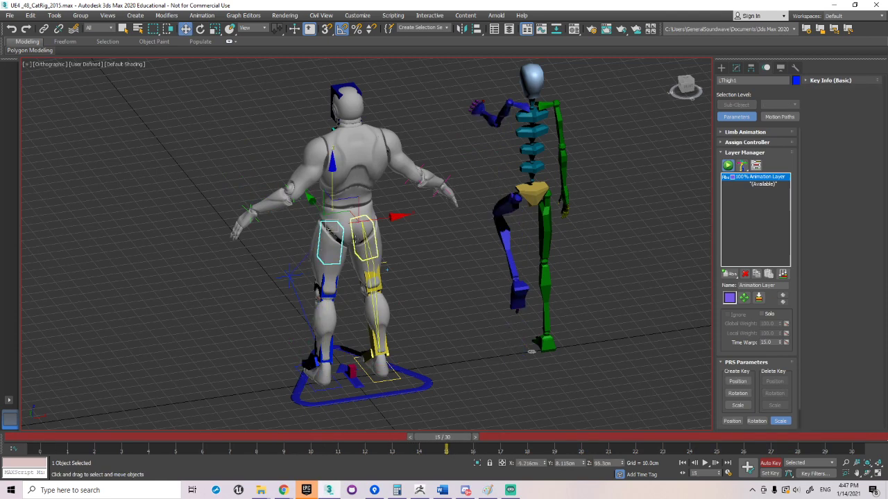
pyautogui.rightClick(355, 241)
pyautogui.click(368, 249)
pyautogui.moveTo(352, 215)
pyautogui.mouseDown()
pyautogui.moveTo(354, 240)
pyautogui.moveTo(354, 213)
pyautogui.moveTo(357, 228)
pyautogui.mouseUp()
pyautogui.click(339, 293)
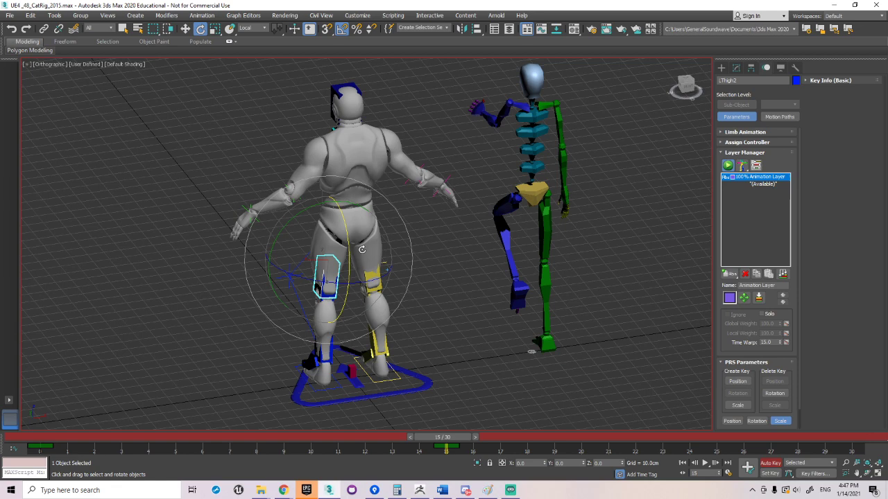
pyautogui.hotkey('ctrl', 'z')
pyautogui.hotkey('ctrl', 'z')
pyautogui.hotkey('ctrl', 'z')
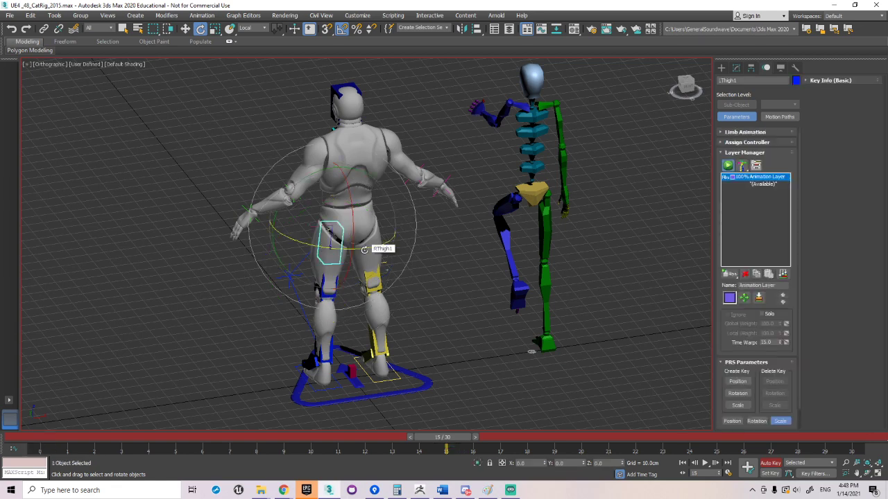
pyautogui.rightClick(431, 219)
pyautogui.click(443, 228)
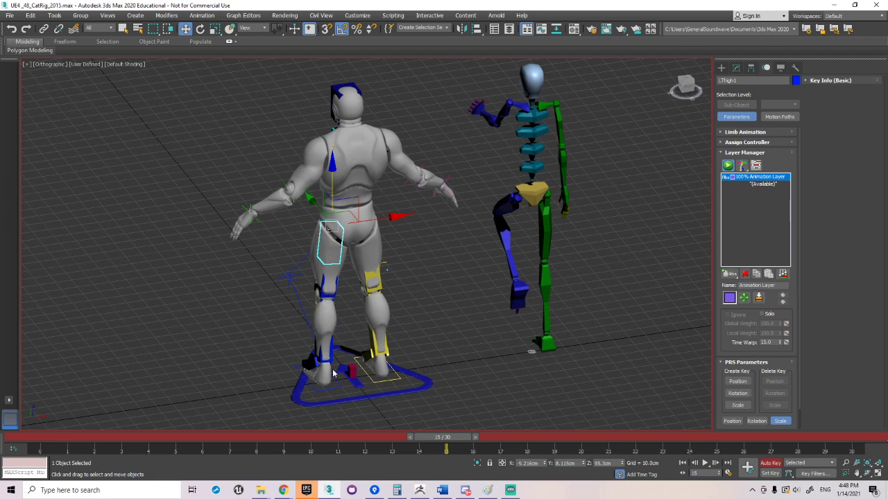
pyautogui.rightClick(336, 225)
pyautogui.click(359, 237)
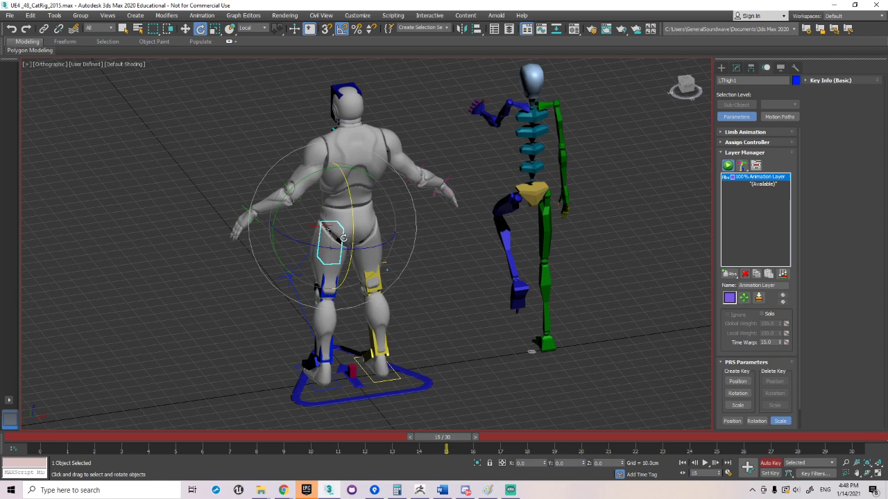
pyautogui.click(315, 181)
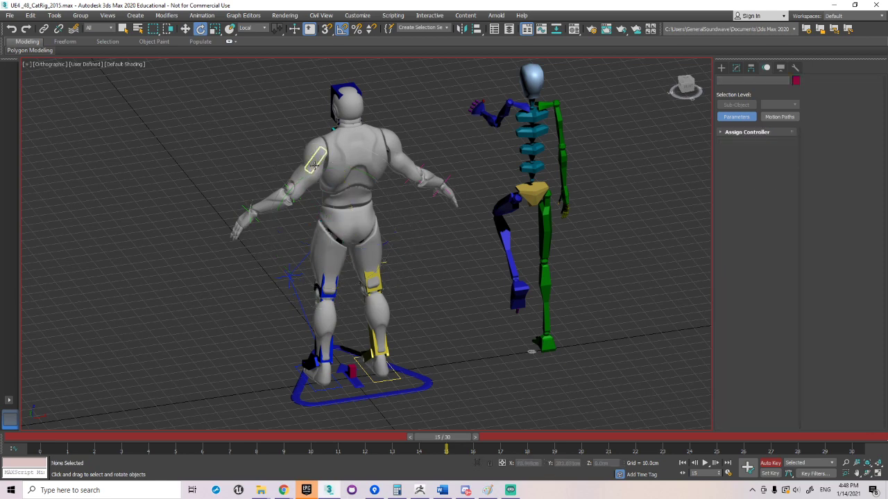
# Try rotating the CAT rig's left upper arm at frame 15, and undo the rotation.
pyautogui.click(315, 165)
pyautogui.moveTo(357, 149); pyautogui.dragTo(359, 162)
pyautogui.hotkey('ctrl', 'z')
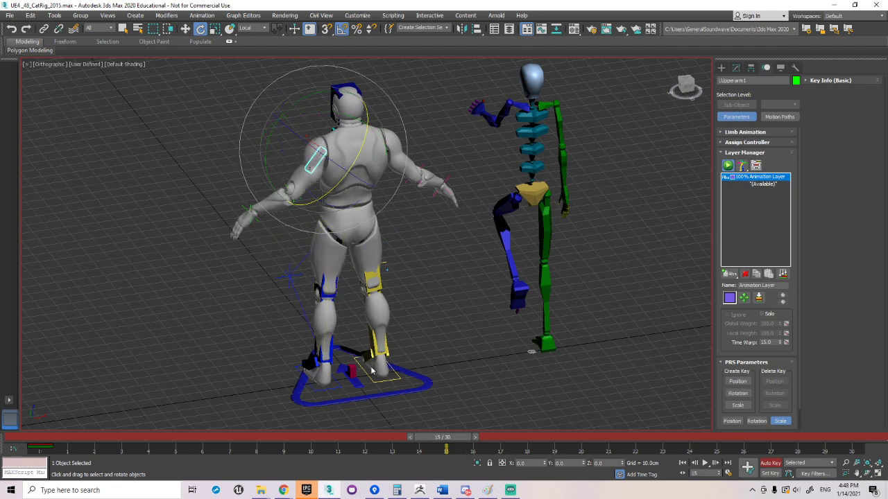
# At frame 10, rotate the CAT rig's left upper arm, forearm and palm so the arm bends forward at the elbow.
pyautogui.moveTo(286, 441); pyautogui.dragTo(310, 443)
pyautogui.press('e')
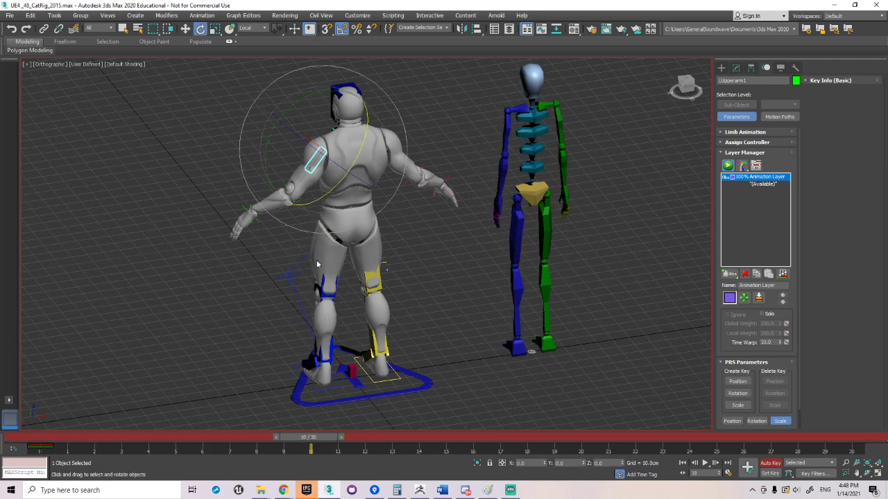
pyautogui.moveTo(324, 170)
pyautogui.mouseDown()
pyautogui.moveTo(318, 161)
pyautogui.moveTo(308, 169)
pyautogui.mouseUp()
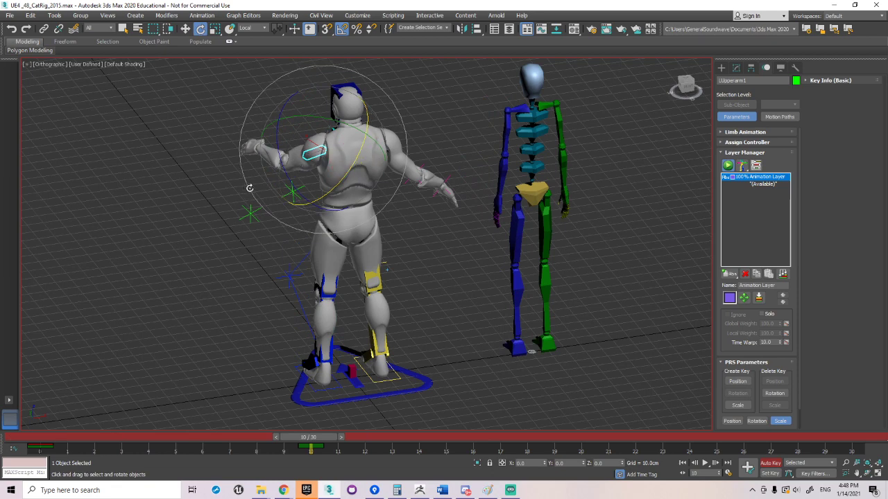
pyautogui.click(282, 172)
pyautogui.moveTo(338, 172); pyautogui.dragTo(349, 203)
pyautogui.press('pagedown')
pyautogui.press('pagedown')
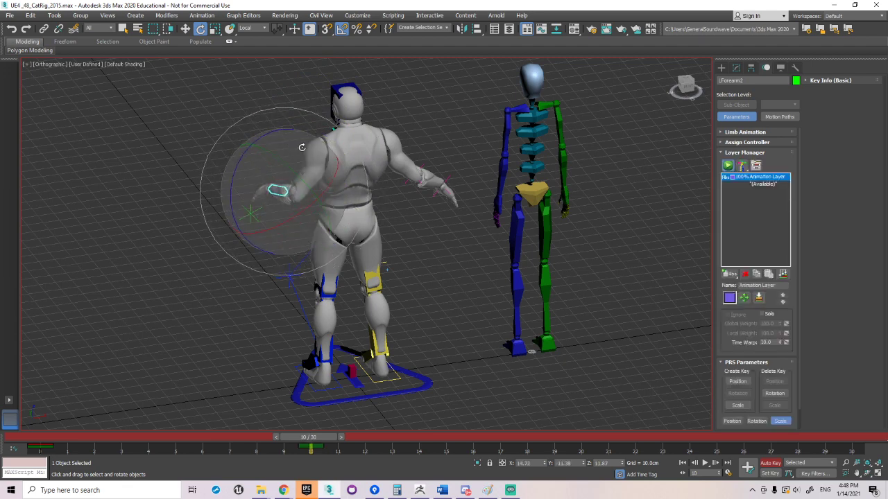
pyautogui.moveTo(312, 161); pyautogui.dragTo(303, 129)
pyautogui.press('pagedown')
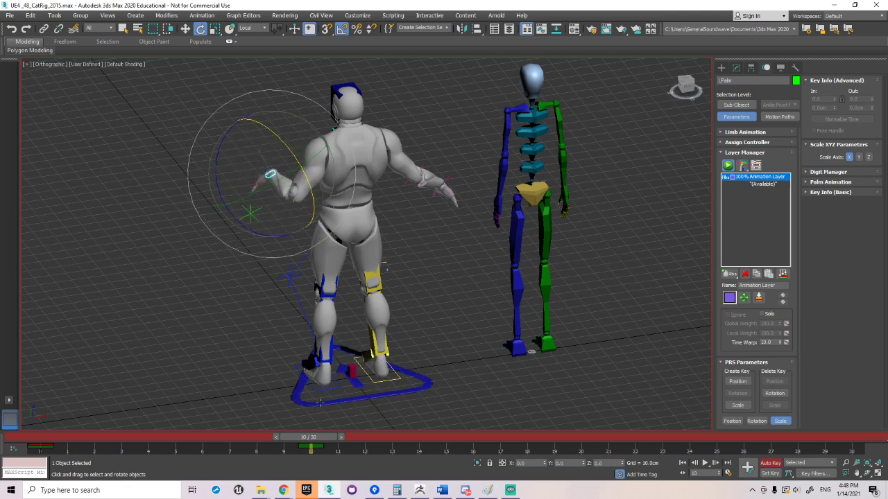
# Select the whole left arm chain in wireframe view, move its frame 10 keys to frame 15, and copy its frame 0 keys to frame 10.
pyautogui.moveTo(326, 440); pyautogui.dragTo(463, 451)
pyautogui.rightClick(317, 273)
pyautogui.click(330, 279)
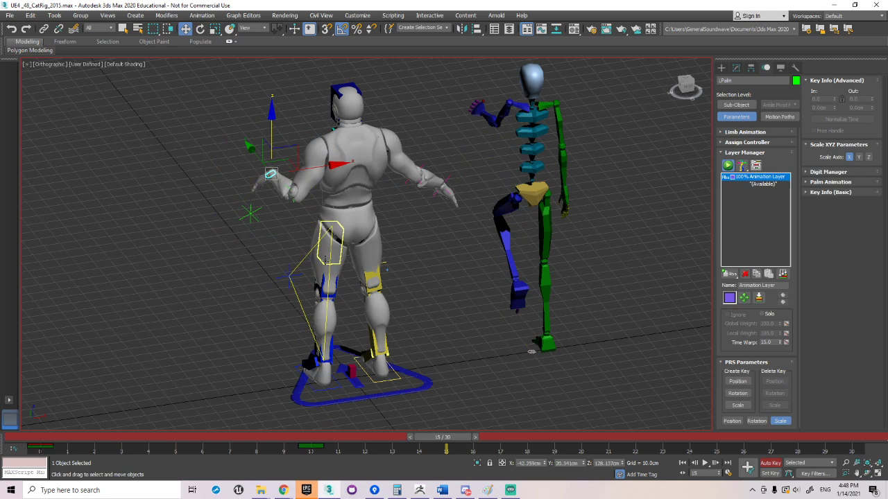
pyautogui.press('F3')
pyautogui.doubleClick(330, 147)
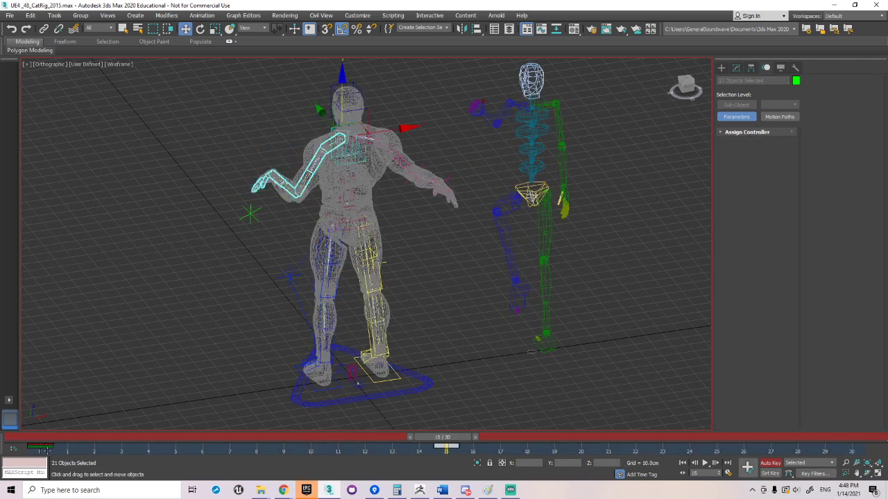
pyautogui.keyDown('shift'); pyautogui.moveTo(47, 451); pyautogui.dragTo(464, 450); pyautogui.keyUp('shift')
pyautogui.press('w')
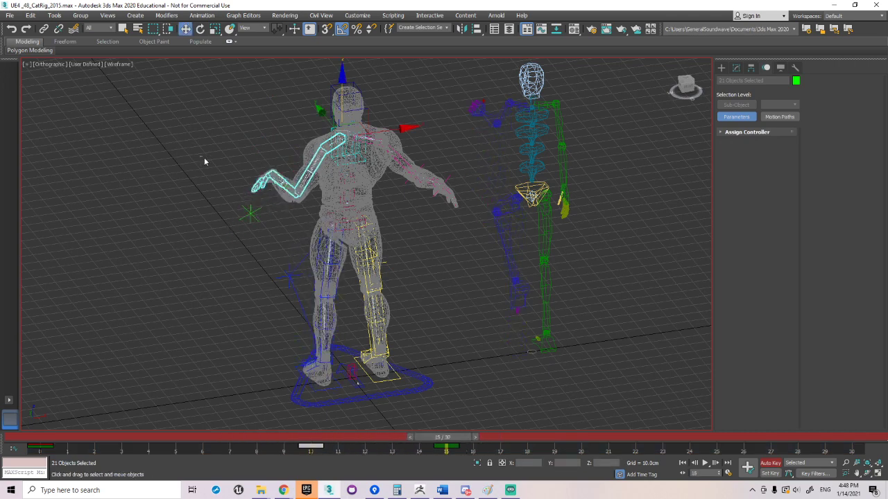
# Rotate the left upper arm at frame 15 to raise the bent arm, and scrub back to frame 0 in shaded view.
pyautogui.click(317, 161)
pyautogui.rightClick(371, 143)
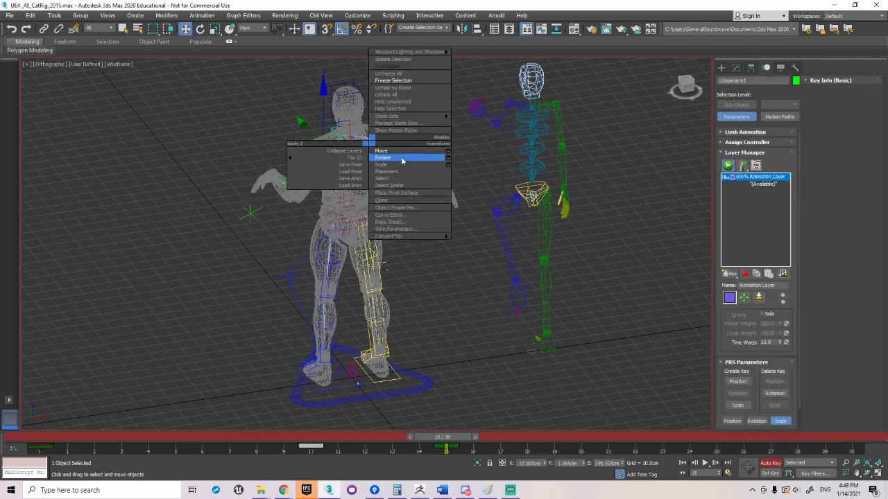
pyautogui.click(402, 159)
pyautogui.moveTo(354, 130); pyautogui.dragTo(359, 184)
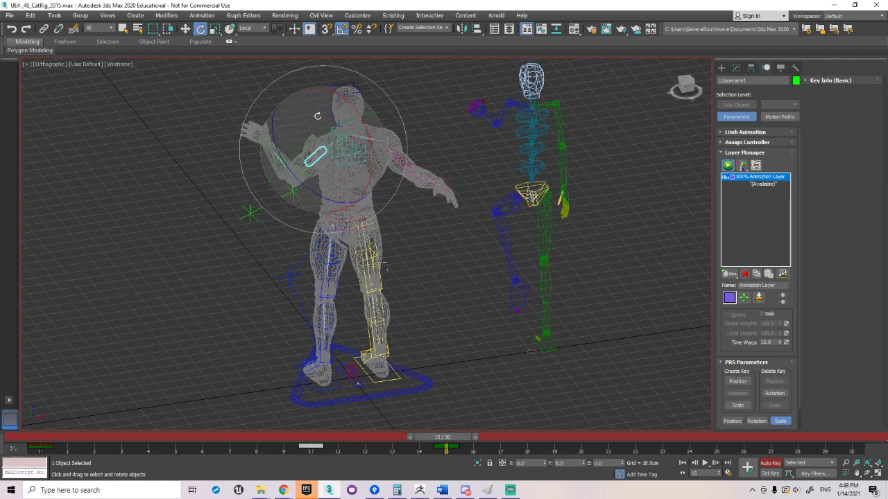
pyautogui.moveTo(446, 450)
pyautogui.mouseDown()
pyautogui.moveTo(87, 453)
pyautogui.moveTo(20, 438)
pyautogui.mouseUp()
pyautogui.press('F3')
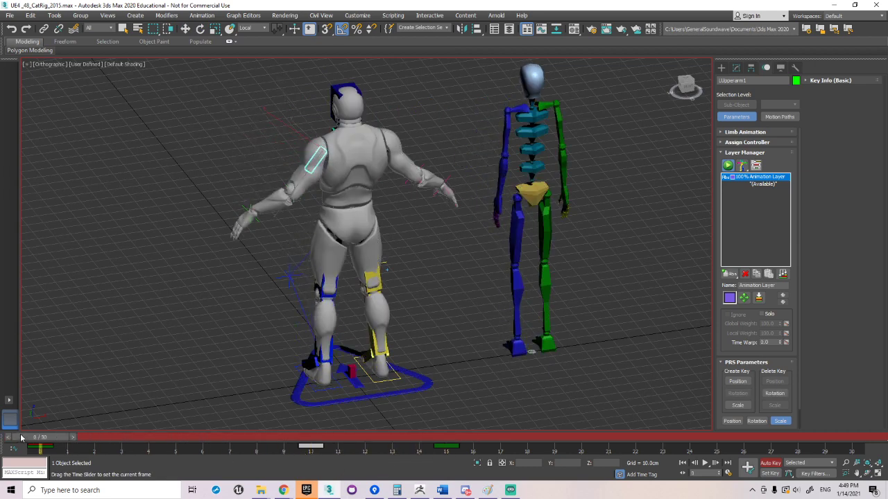
# Switch to the Move tool and compare the biped's left thigh with the CAT rig's left thigh by selecting each.
pyautogui.rightClick(168, 236)
pyautogui.click(177, 242)
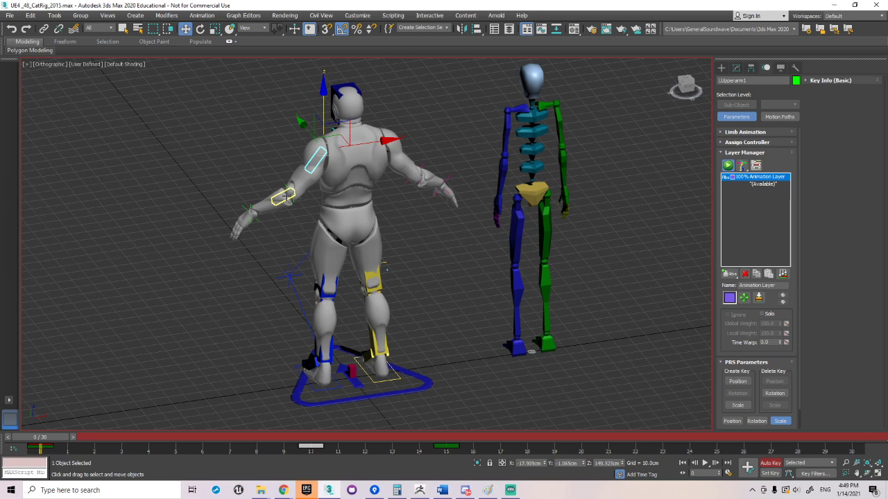
pyautogui.click(505, 135)
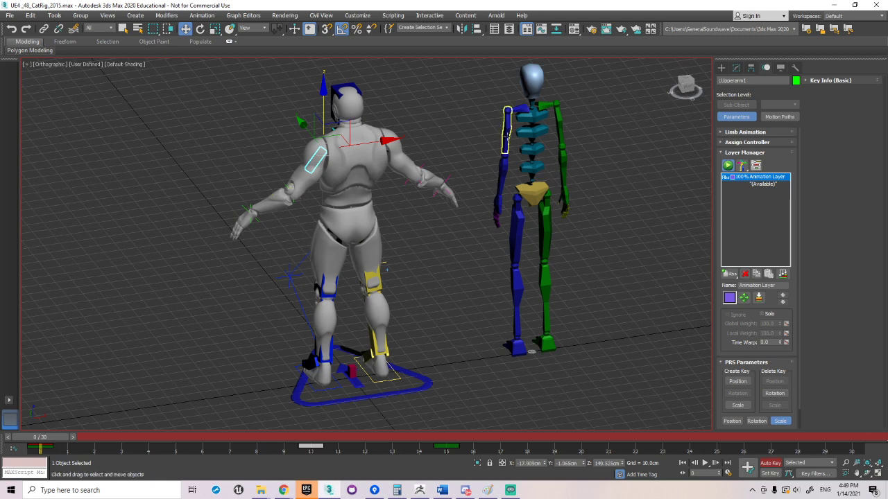
pyautogui.click(516, 243)
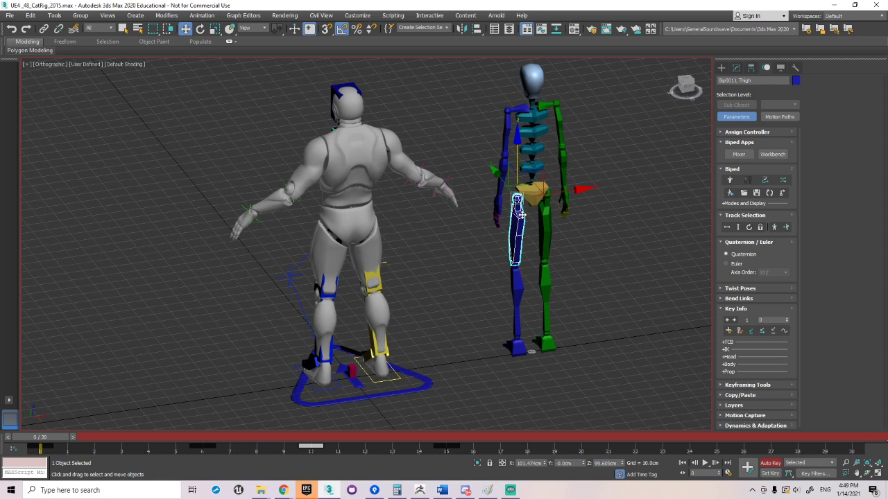
pyautogui.click(327, 246)
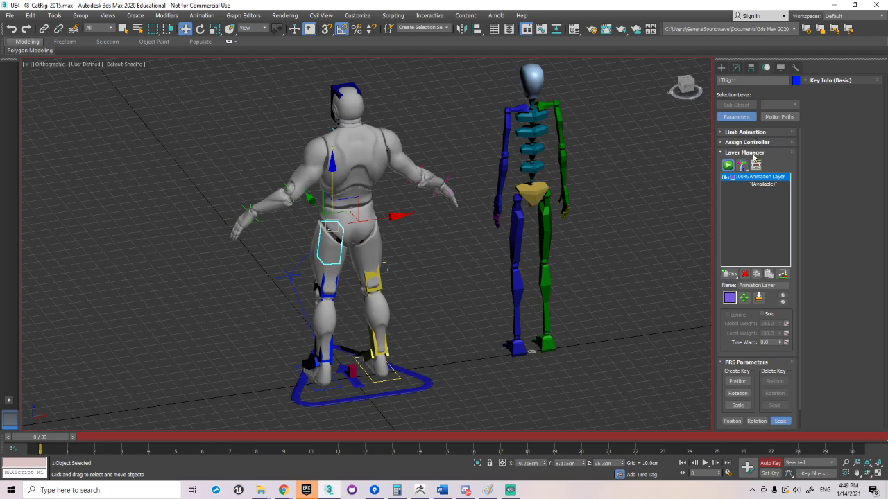
# Select the CAT rig's left foot platform and show its Limb Animation settings.
pyautogui.click(320, 388)
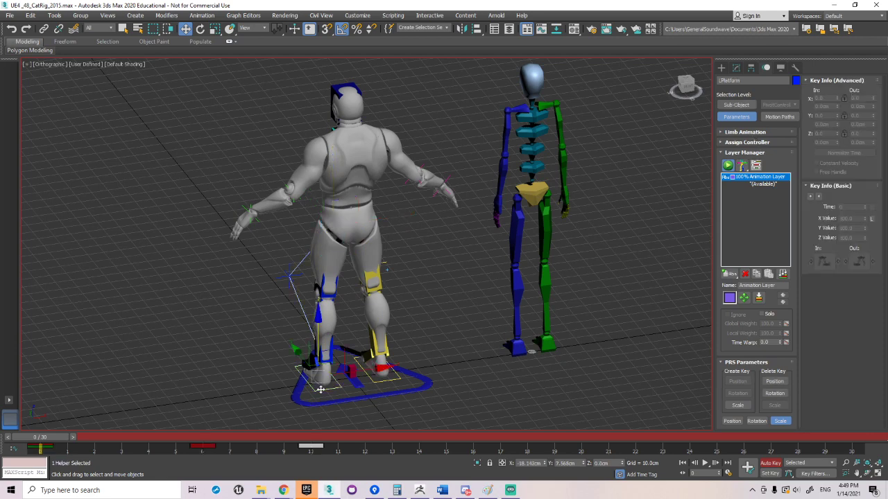
pyautogui.click(753, 133)
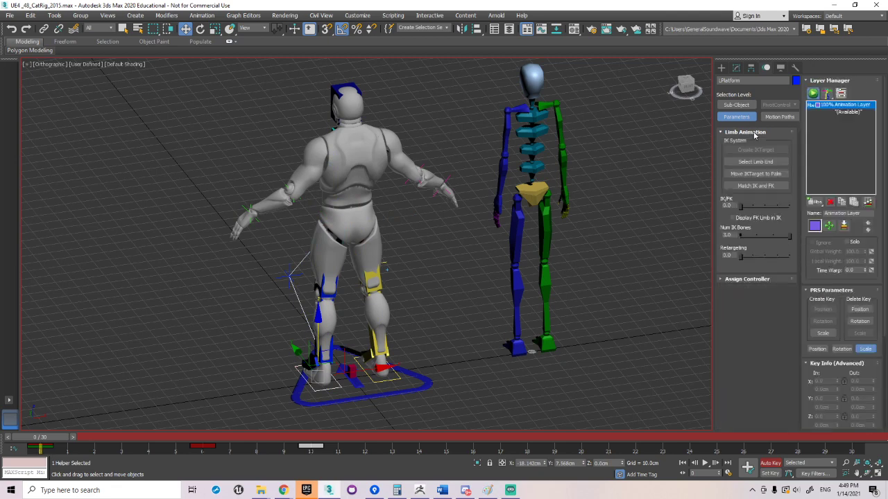
pyautogui.click(736, 133)
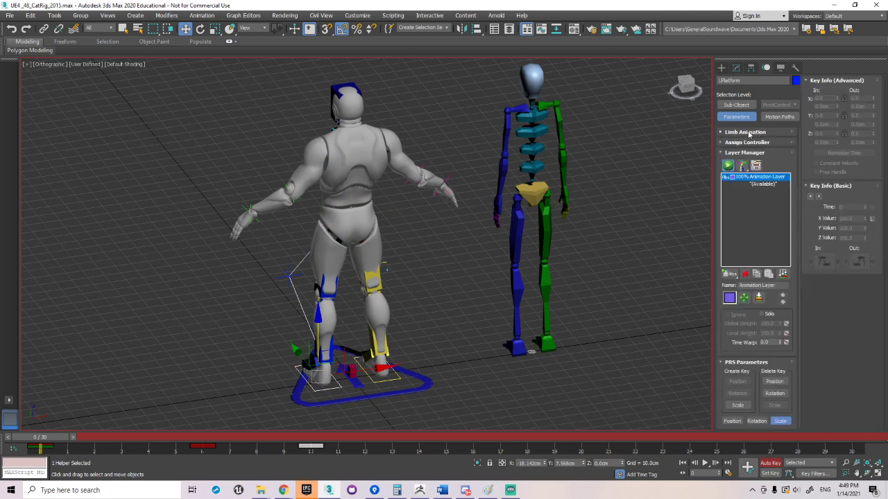
pyautogui.click(754, 134)
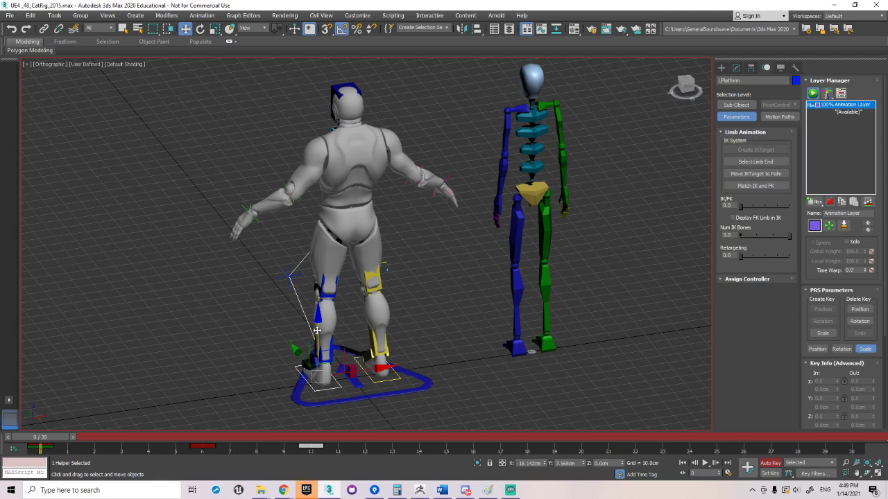
# Scrub through frame 6 to frame 10 and set the CAT left leg's IK/FK to 1.0 there.
pyautogui.moveTo(316, 331); pyautogui.dragTo(348, 339)
pyautogui.moveTo(38, 441); pyautogui.dragTo(199, 440)
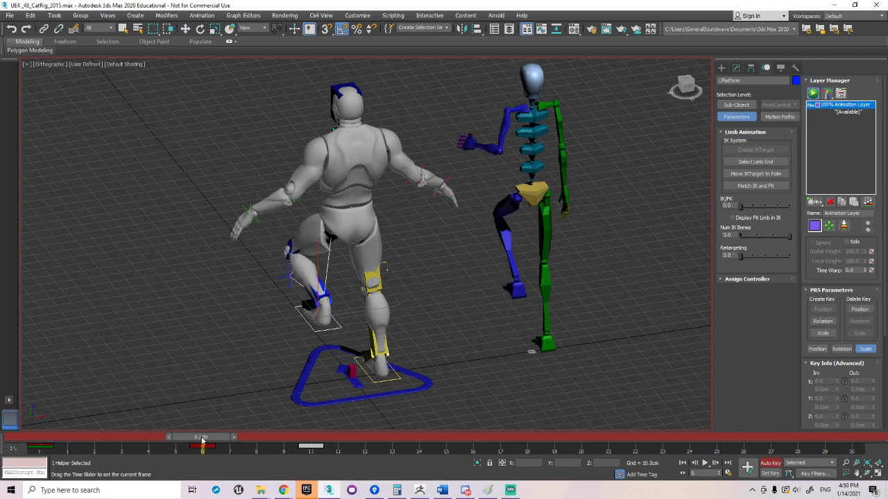
pyautogui.press('w')
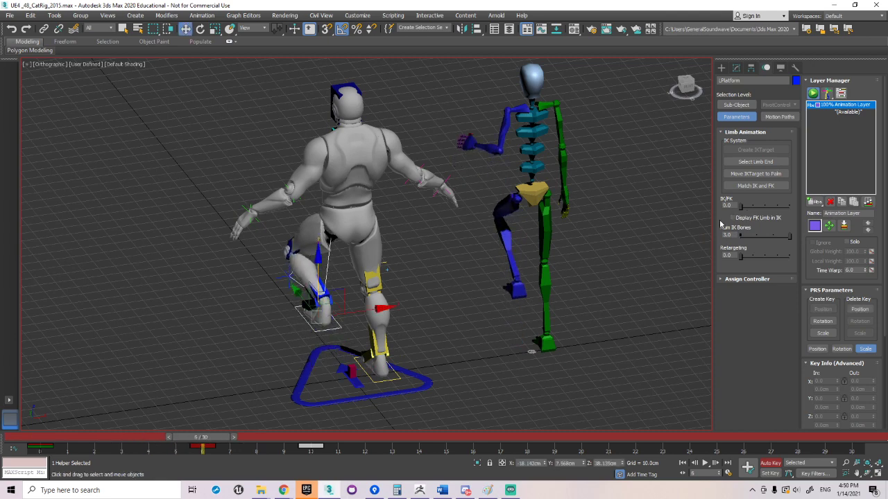
pyautogui.moveTo(210, 440); pyautogui.dragTo(316, 439)
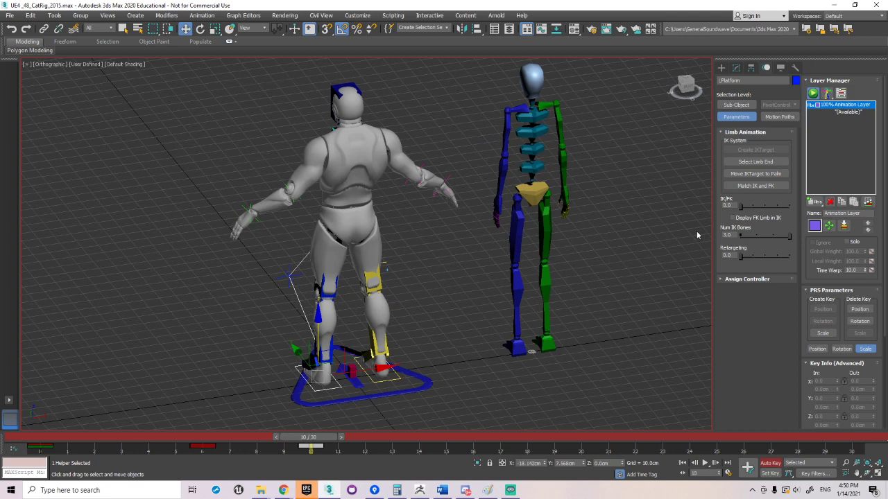
pyautogui.moveTo(742, 208); pyautogui.dragTo(796, 206)
# At frame 15, rotate the CAT rig's left thigh to raise the leg forward.
pyautogui.moveTo(308, 442); pyautogui.dragTo(457, 444)
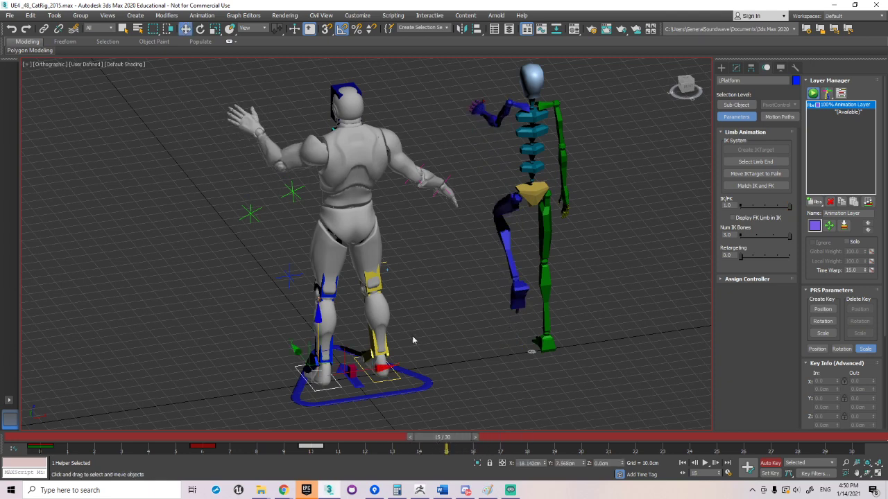
pyautogui.press('w')
pyautogui.click(330, 243)
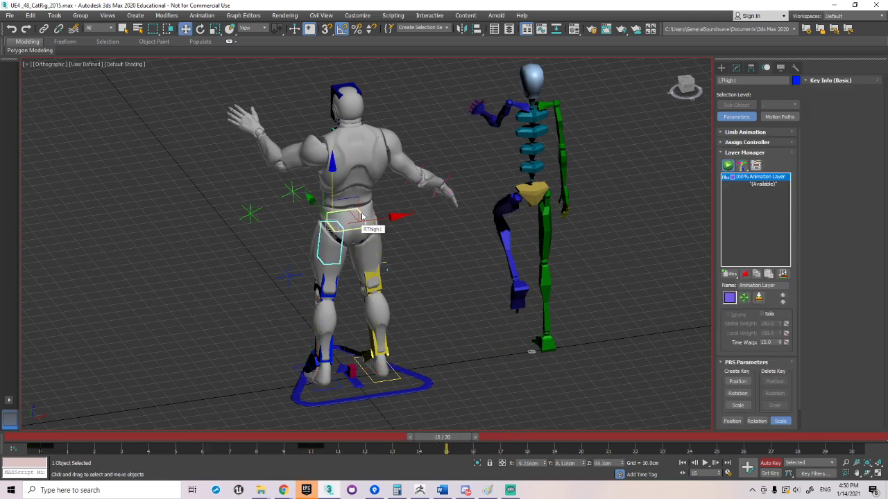
pyautogui.rightClick(358, 202)
pyautogui.click(373, 219)
pyautogui.moveTo(351, 199); pyautogui.dragTo(366, 225)
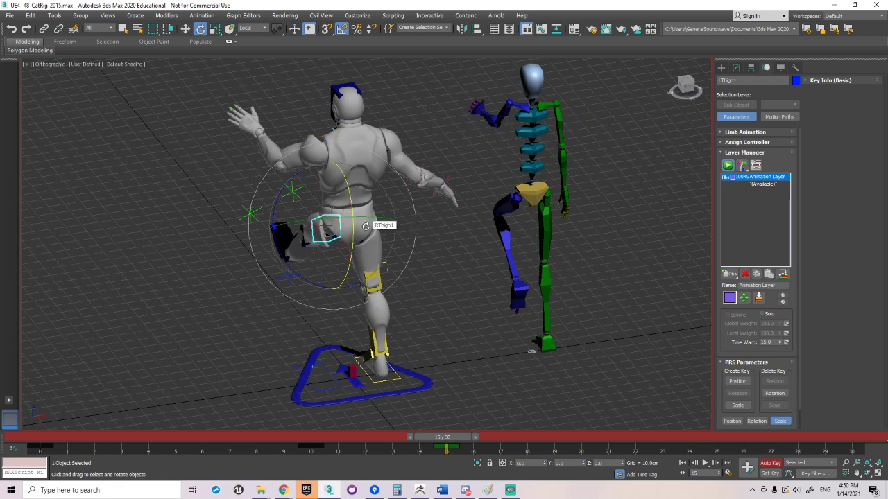
# At frame 15, rotate the left calf to bend the knee, and rotate the left foot.
pyautogui.press('pagedown')
pyautogui.press('pagedown')
pyautogui.moveTo(327, 254); pyautogui.dragTo(332, 202)
pyautogui.press('pagedown')
pyautogui.press('pagedown')
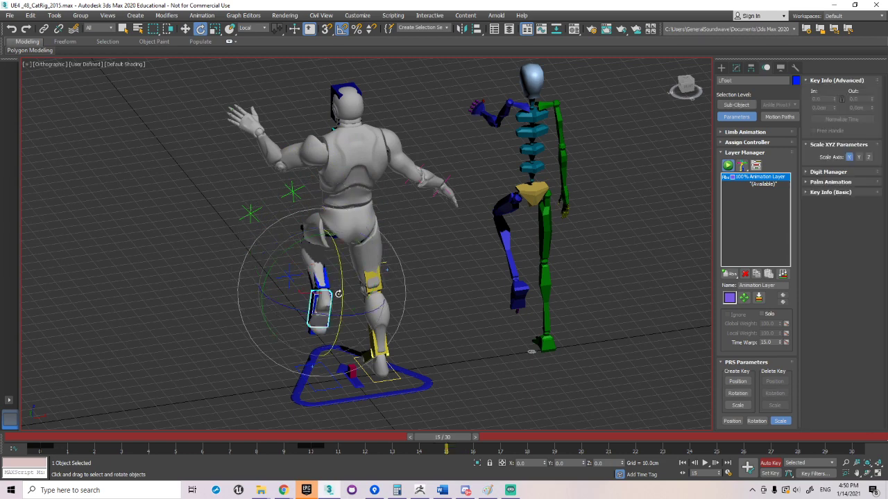
pyautogui.moveTo(340, 291)
pyautogui.mouseDown()
pyautogui.moveTo(346, 263)
pyautogui.moveTo(352, 282)
pyautogui.mouseUp()
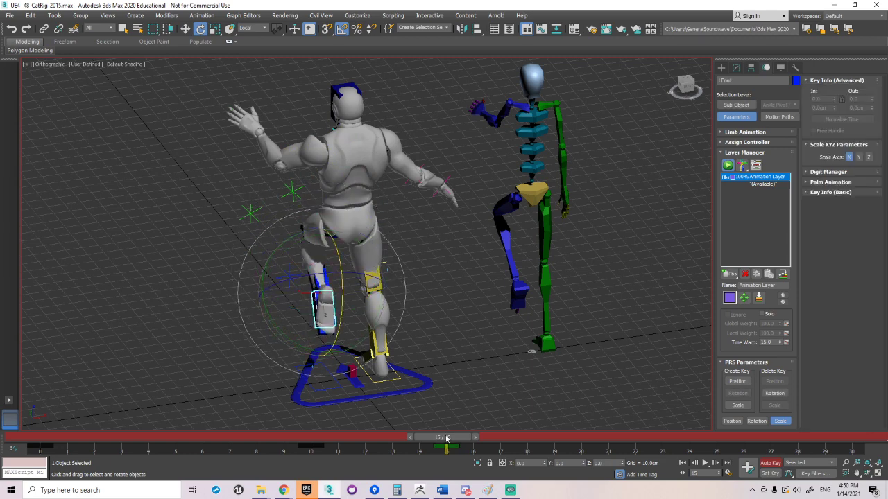
# Check frame 6, select the whole left leg chain, and copy its frame 0 keys to frame 10.
pyautogui.moveTo(444, 440); pyautogui.dragTo(204, 467)
pyautogui.press('e')
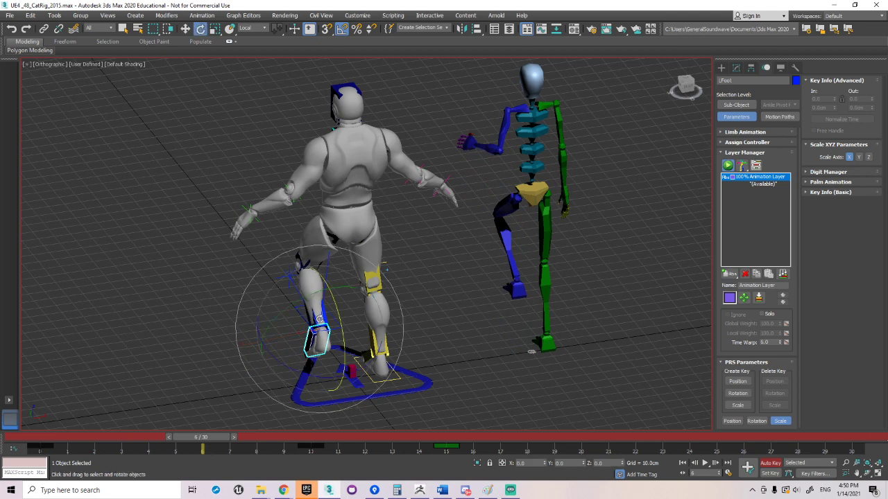
pyautogui.doubleClick(326, 239)
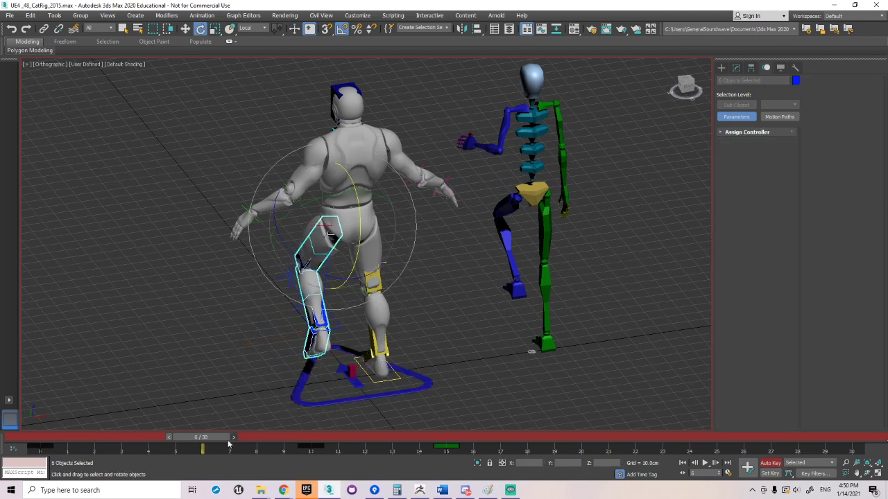
pyautogui.moveTo(212, 444); pyautogui.dragTo(326, 449)
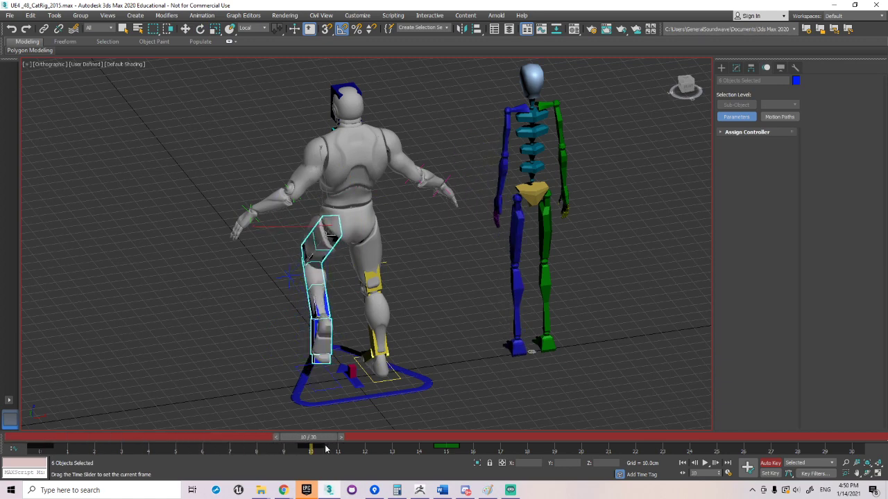
pyautogui.press('e')
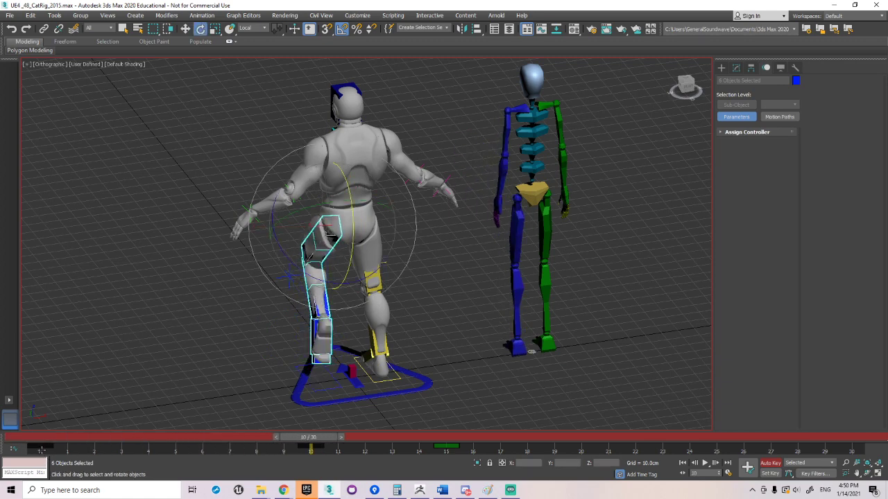
pyautogui.keyDown('shift'); pyautogui.moveTo(40, 448); pyautogui.dragTo(260, 463); pyautogui.keyUp('shift')
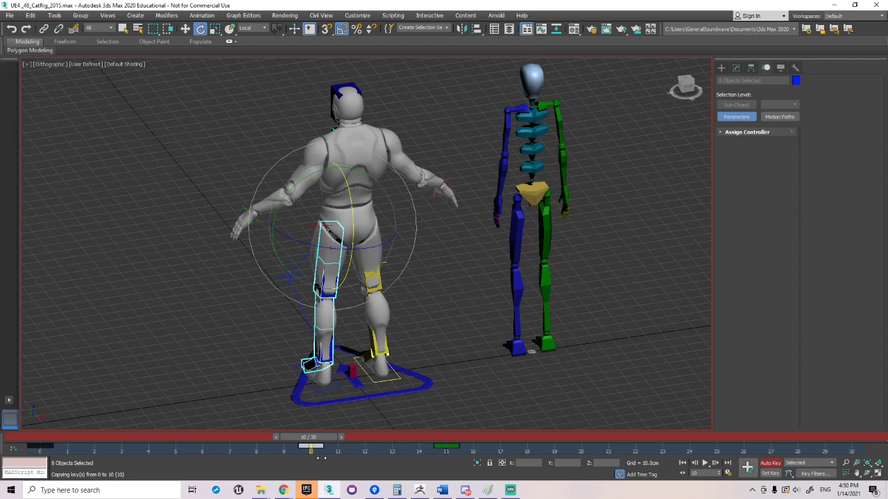
# At frame 15, select the left thigh and set the leg's IK/FK to 1.0.
pyautogui.moveTo(319, 441); pyautogui.dragTo(459, 461)
pyautogui.press('e')
pyautogui.click(322, 240)
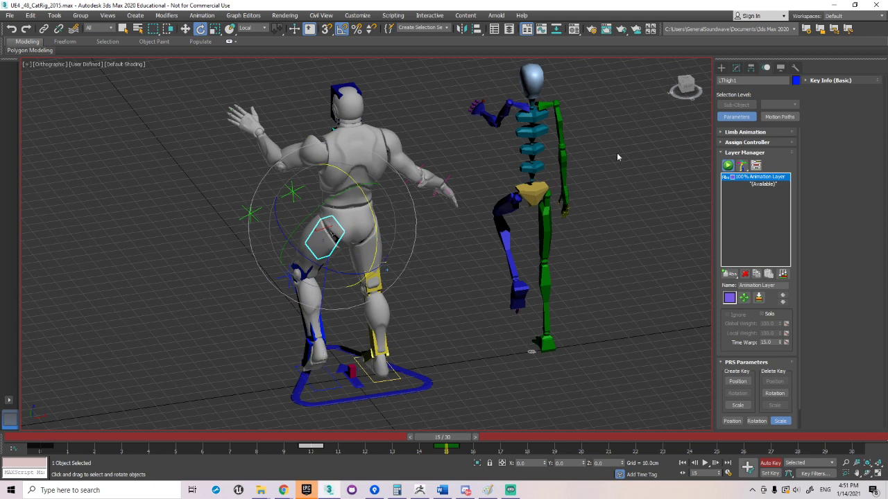
pyautogui.click(745, 134)
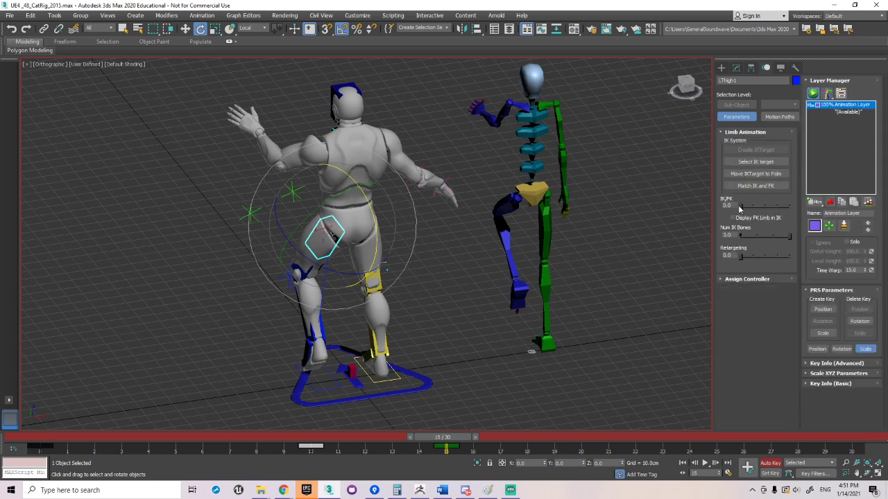
pyautogui.moveTo(739, 208); pyautogui.dragTo(799, 208)
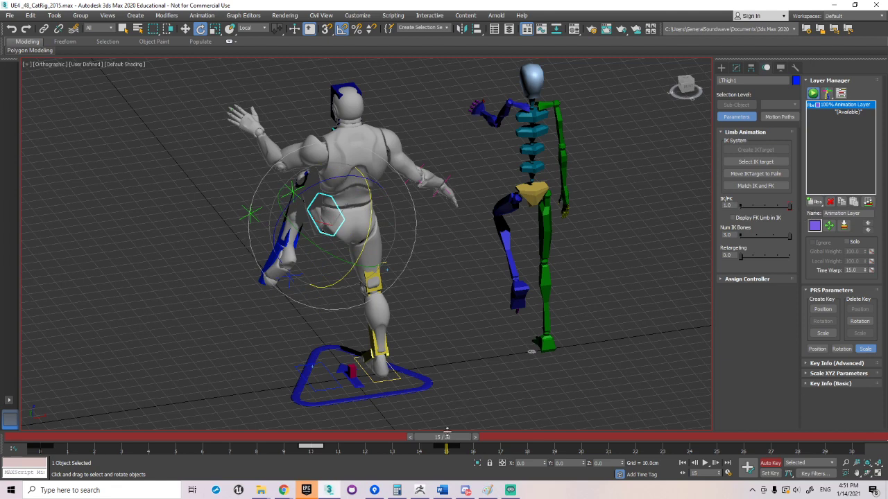
# Review the CAT rig's left leg pose at frames 6, 10 and 15.
pyautogui.moveTo(447, 437); pyautogui.dragTo(205, 462)
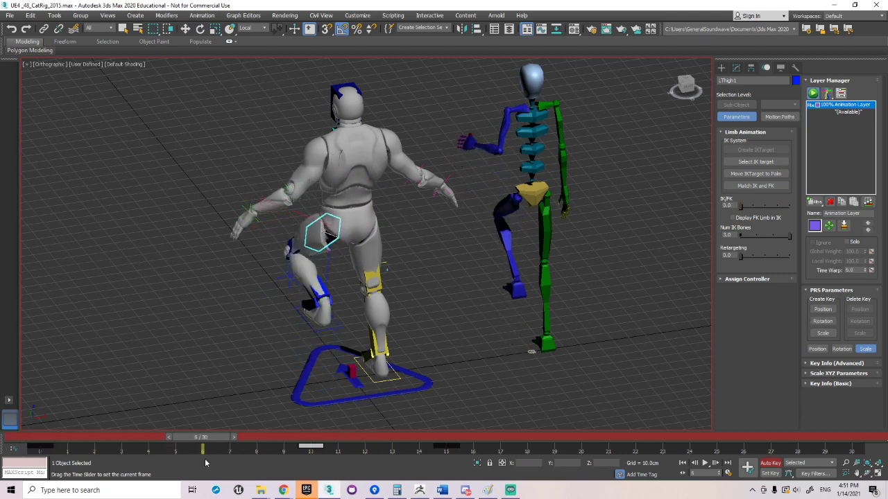
pyautogui.press('e')
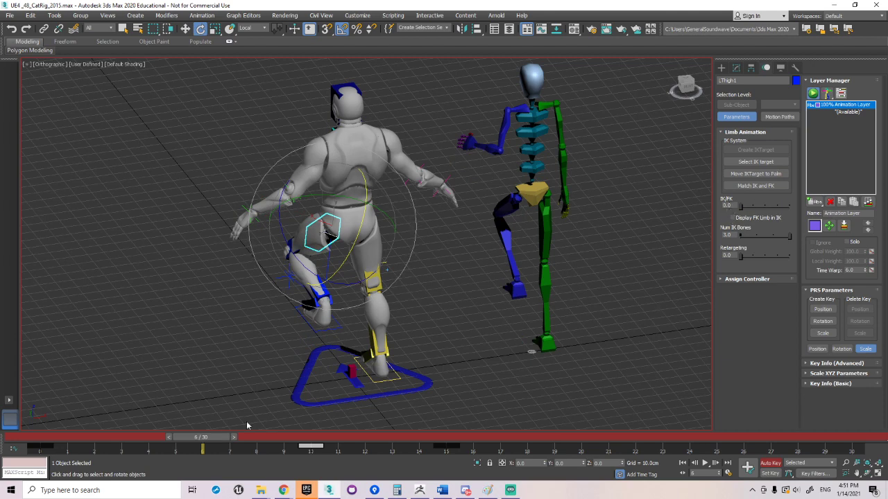
pyautogui.moveTo(203, 441); pyautogui.dragTo(314, 452)
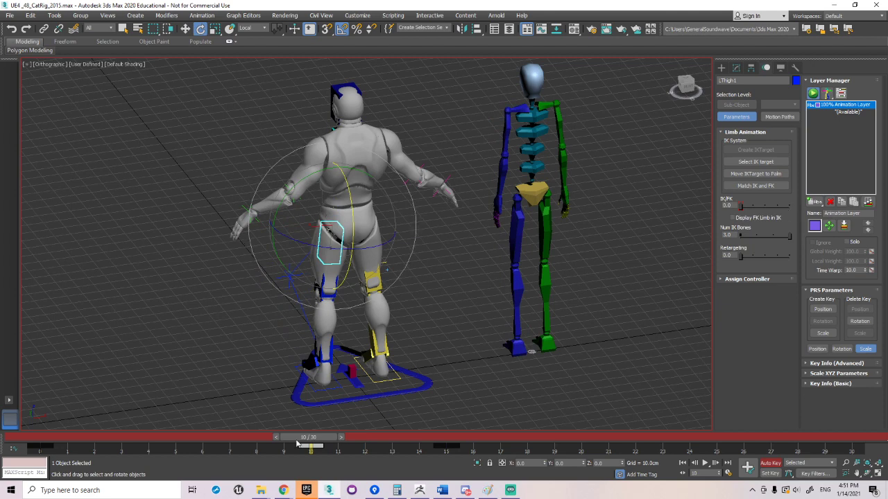
pyautogui.moveTo(308, 438); pyautogui.dragTo(441, 456)
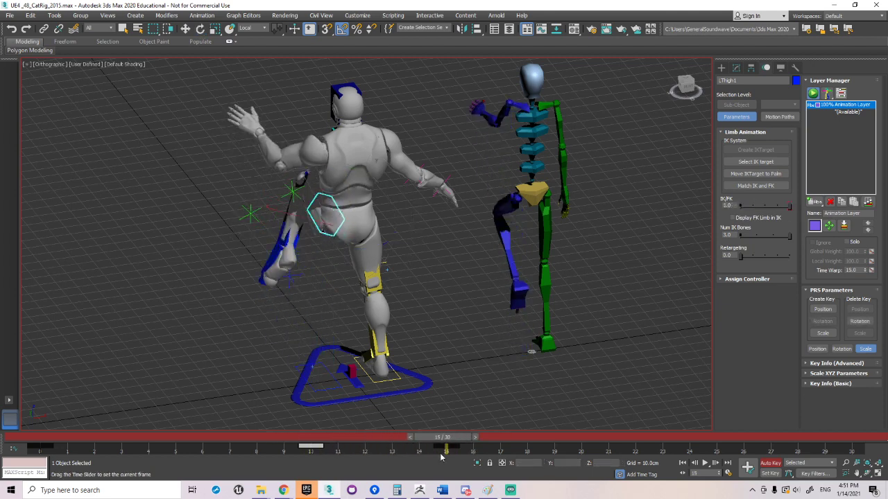
pyautogui.press('e')
# Select the left arm's IK target from the front and copy its frame 10 keys to frame 15.
pyautogui.keyDown('alt'); pyautogui.moveTo(333, 307); pyautogui.dragTo(486, 313, button='middle'); pyautogui.keyUp('alt')
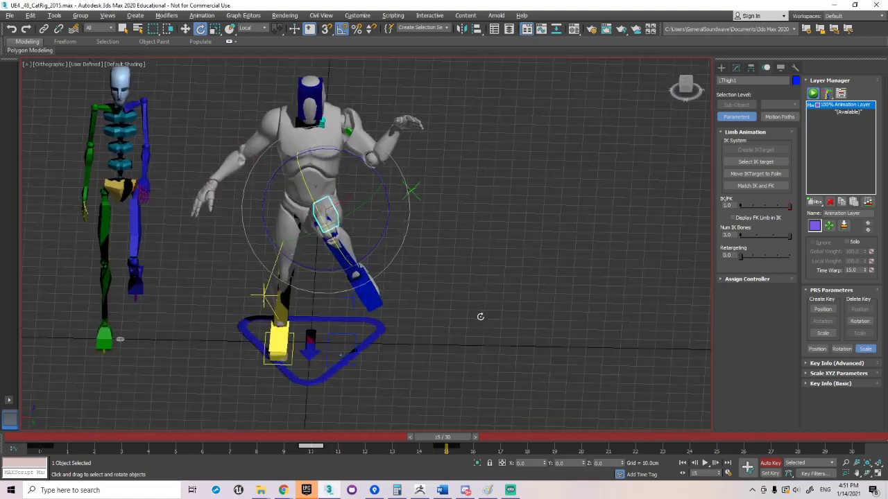
pyautogui.rightClick(436, 244)
pyautogui.click(444, 258)
pyautogui.click(413, 192)
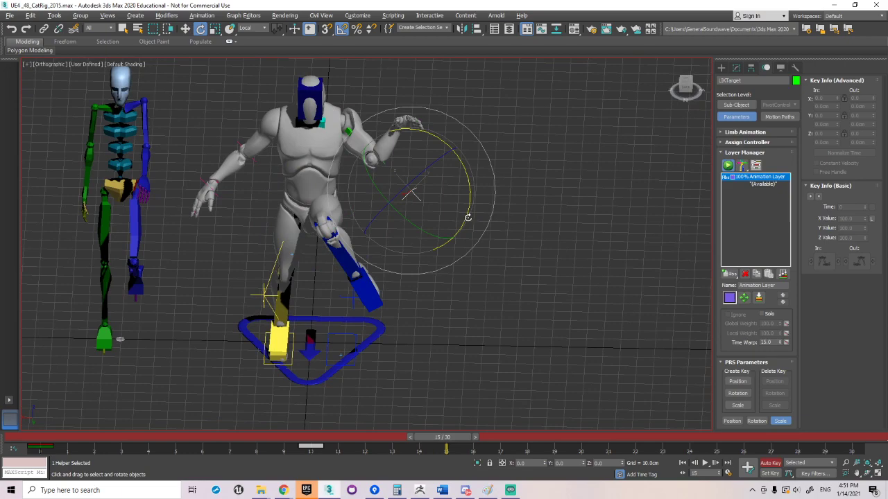
pyautogui.keyDown('alt'); pyautogui.moveTo(467, 218); pyautogui.dragTo(424, 222, button='middle'); pyautogui.keyUp('alt')
pyautogui.rightClick(426, 192)
pyautogui.click(438, 203)
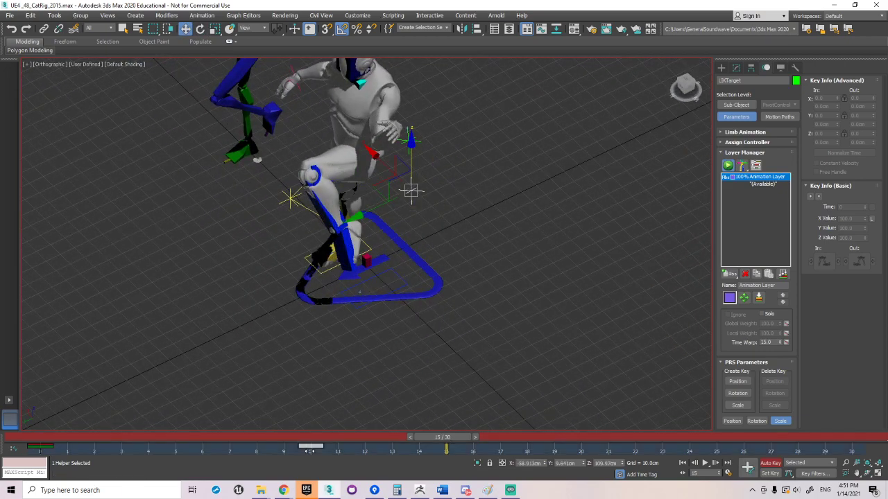
pyautogui.keyDown('shift'); pyautogui.moveTo(40, 448); pyautogui.dragTo(446, 467); pyautogui.keyUp('shift')
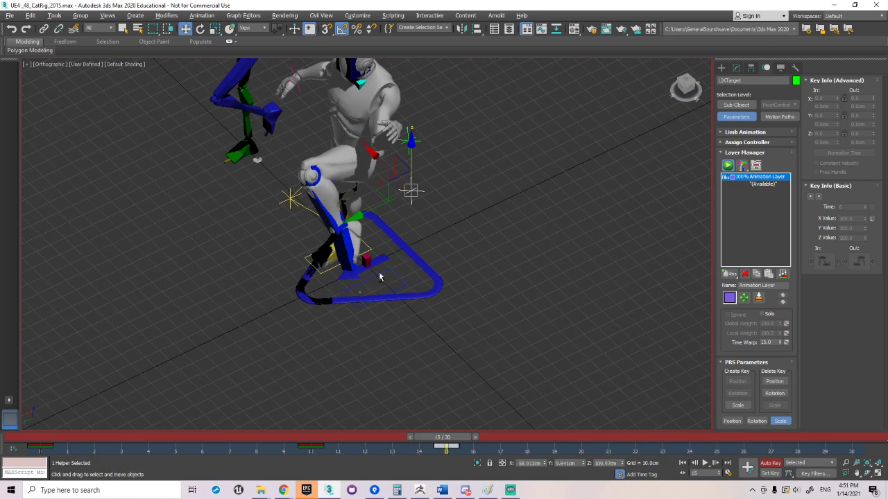
# Check the arm motion between frames 0 and 15, select the left leg's up vector node, and create its key at frame 0.
pyautogui.keyDown('alt'); pyautogui.moveTo(381, 273); pyautogui.dragTo(406, 282, button='middle'); pyautogui.keyUp('alt')
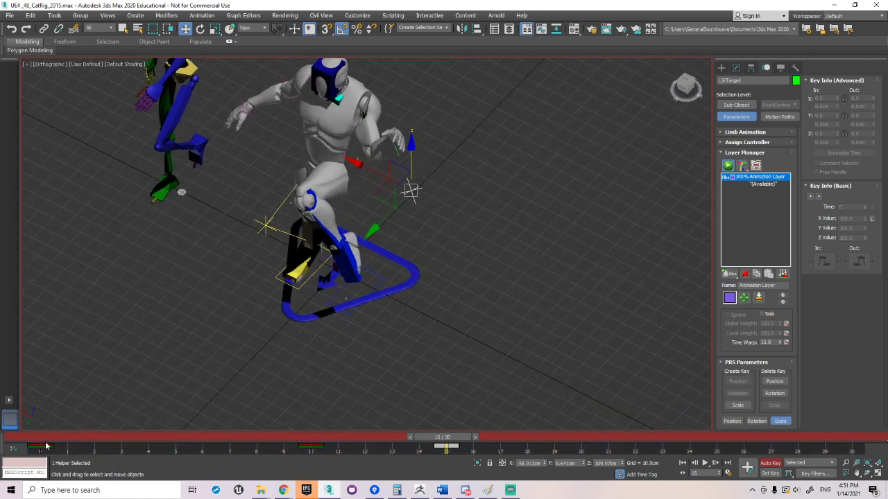
pyautogui.moveTo(50, 438); pyautogui.dragTo(446, 428)
pyautogui.press('w')
pyautogui.keyDown('alt'); pyautogui.moveTo(436, 301); pyautogui.dragTo(360, 281, button='middle'); pyautogui.keyUp('alt')
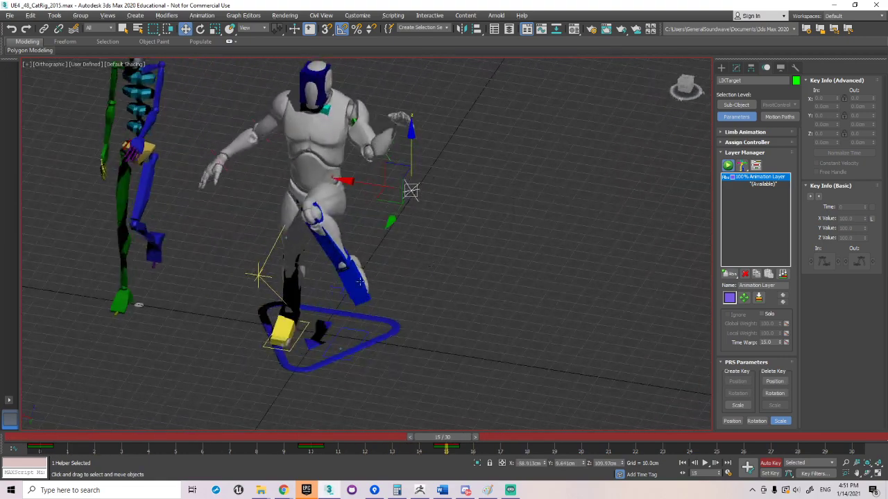
pyautogui.click(340, 292)
pyautogui.click(48, 437)
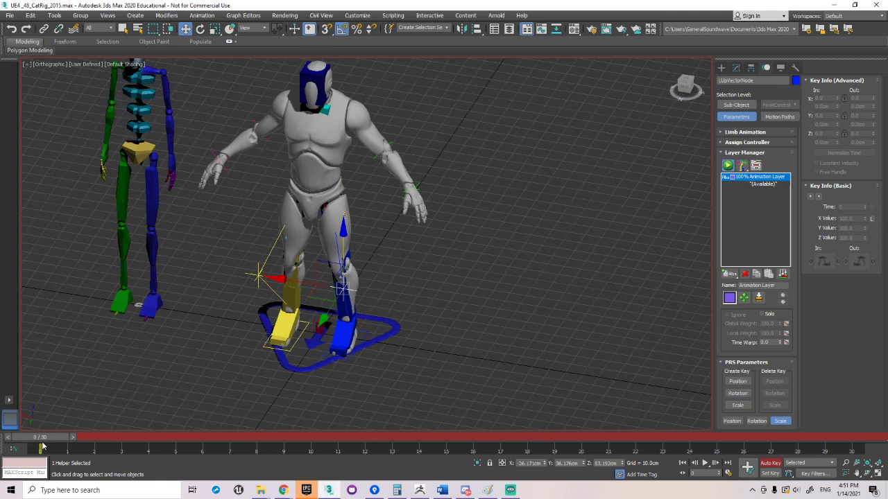
pyautogui.rightClick(44, 438)
pyautogui.click(445, 270)
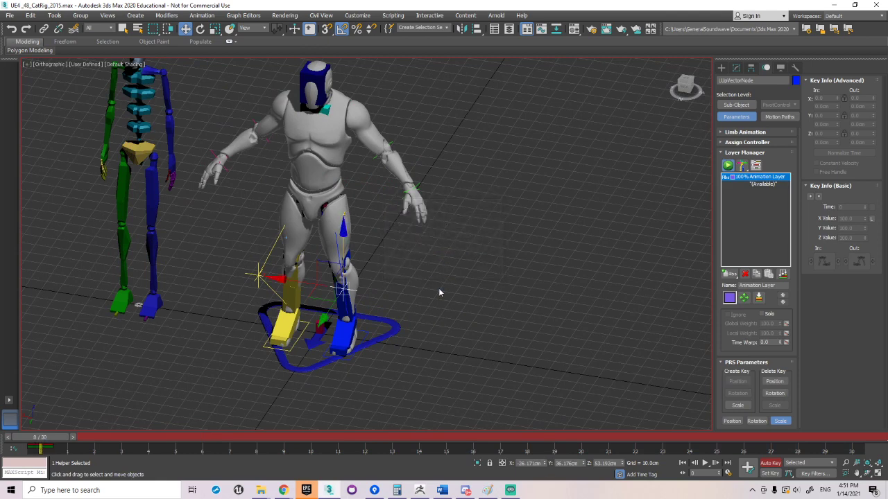
# Create position and rotation keys for the left leg's up vector node at frames 6, 10 and 15.
pyautogui.moveTo(53, 437); pyautogui.dragTo(453, 443)
pyautogui.rightClick(206, 438)
pyautogui.click(446, 270)
pyautogui.rightClick(311, 437)
pyautogui.click(446, 270)
pyautogui.rightClick(452, 441)
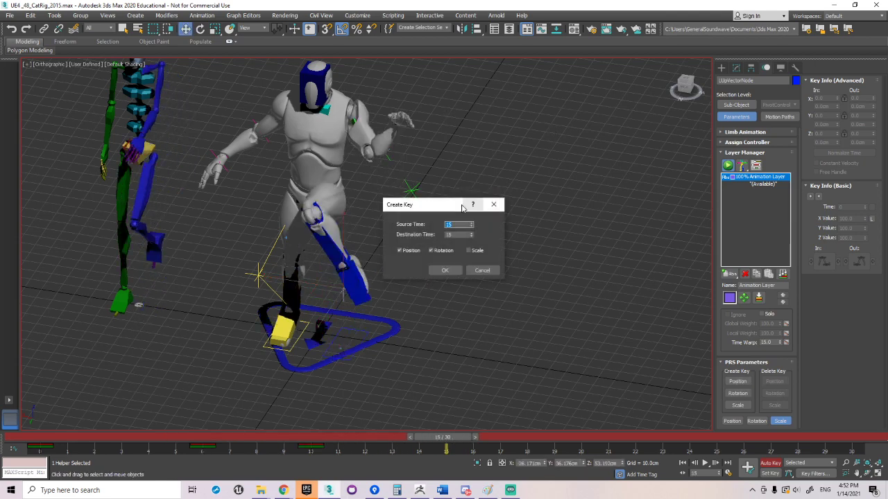
pyautogui.click(444, 269)
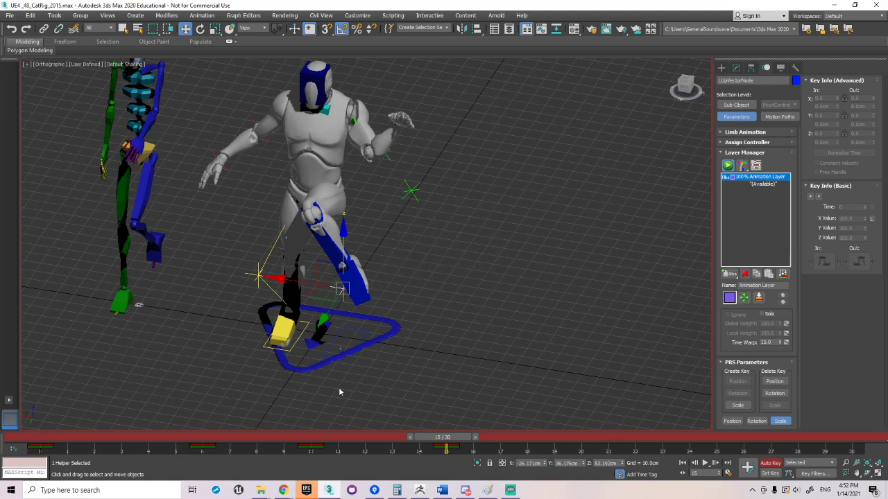
# At frame 15, move the left leg's up vector node forward along Y to about 86.8 cm.
pyautogui.keyDown('alt'); pyautogui.moveTo(339, 392); pyautogui.dragTo(387, 301, button='middle'); pyautogui.keyUp('alt')
pyautogui.moveTo(311, 291); pyautogui.dragTo(423, 275)
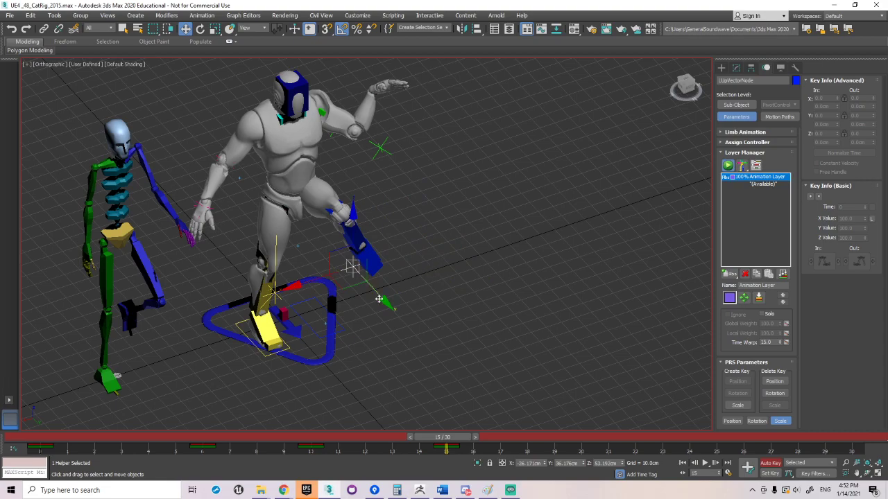
pyautogui.moveTo(379, 299); pyautogui.dragTo(409, 321)
pyautogui.keyDown('alt'); pyautogui.moveTo(409, 321); pyautogui.dragTo(425, 300, button='middle'); pyautogui.keyUp('alt')
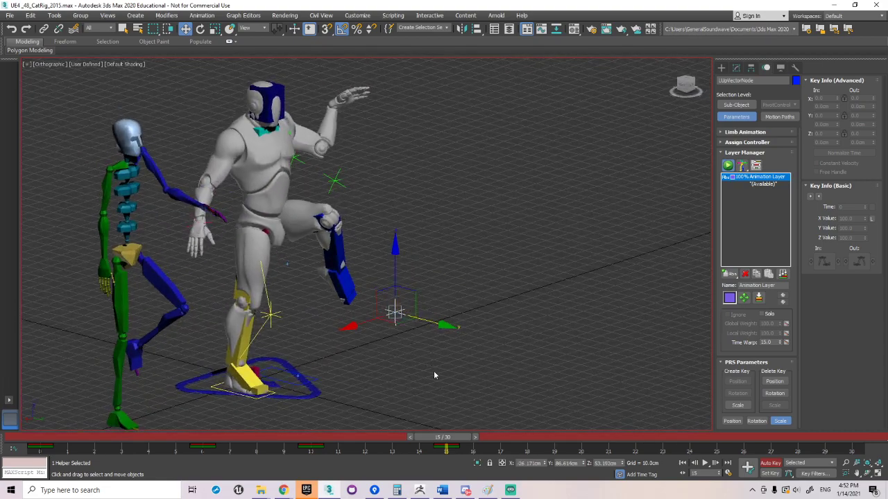
# Try to rotate the CAT rig's left upper calf bone at frame 15.
pyautogui.click(340, 251)
pyautogui.rightClick(380, 234)
pyautogui.click(394, 251)
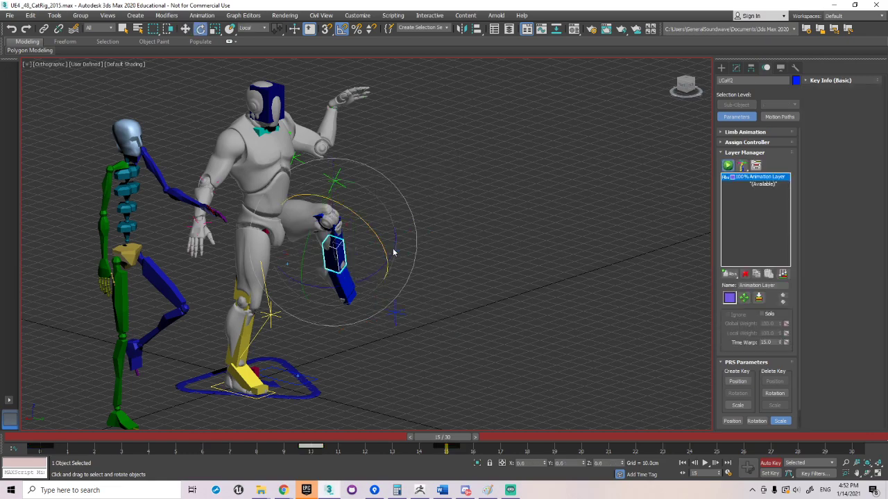
pyautogui.keyDown('alt'); pyautogui.moveTo(394, 252); pyautogui.dragTo(355, 257, button='middle'); pyautogui.keyUp('alt')
pyautogui.click(430, 242)
pyautogui.click(329, 218)
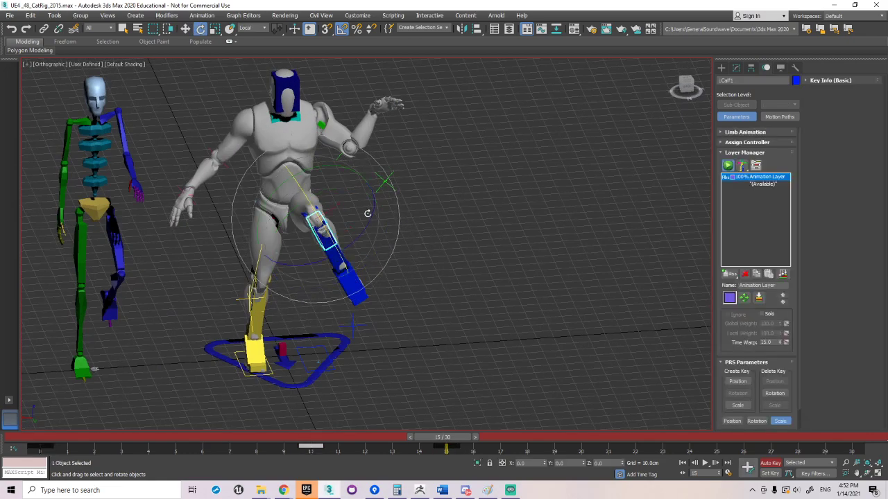
pyautogui.moveTo(372, 212)
pyautogui.mouseDown()
pyautogui.moveTo(386, 196)
pyautogui.moveTo(371, 214)
pyautogui.mouseUp()
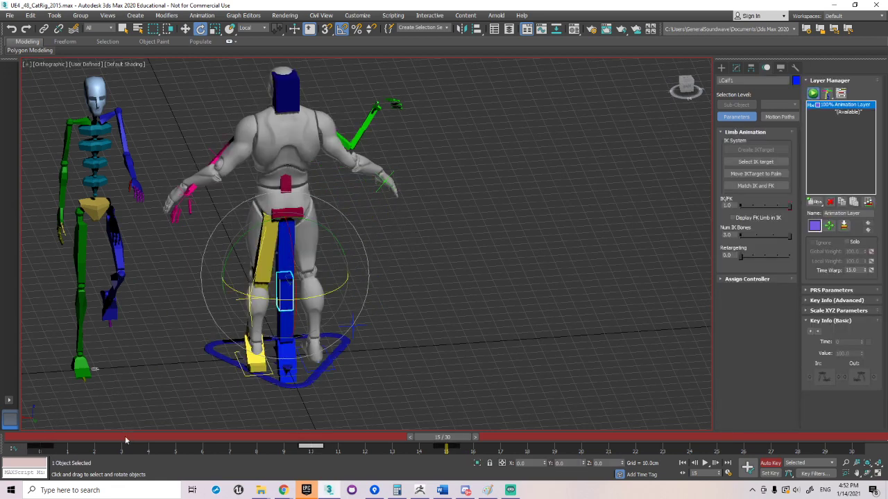
# Return to frame 0, undo the last left calf and up vector changes, and activate the Move tool.
pyautogui.moveTo(125, 438); pyautogui.dragTo(35, 430)
pyautogui.click(100, 312)
pyautogui.hotkey('ctrl', 'z')
pyautogui.hotkey('ctrl', 'z')
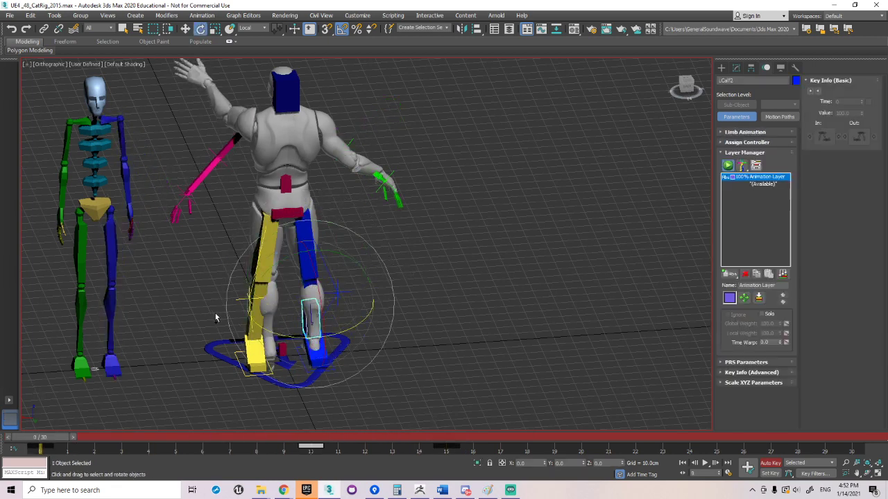
pyautogui.rightClick(421, 295)
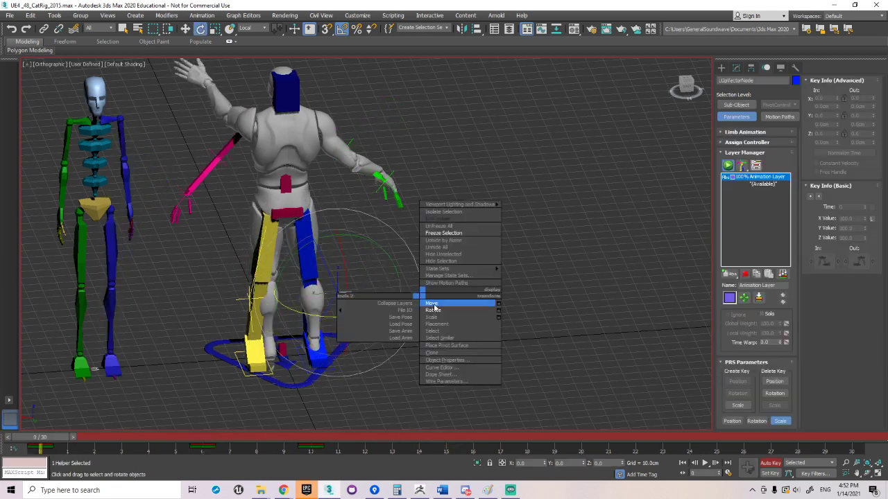
pyautogui.click(432, 303)
# Examine from several angles how the CAT rig's bones and mesh line up between frames 0 and 13.
pyautogui.keyDown('alt'); pyautogui.moveTo(432, 305); pyautogui.dragTo(265, 215, button='middle'); pyautogui.keyUp('alt')
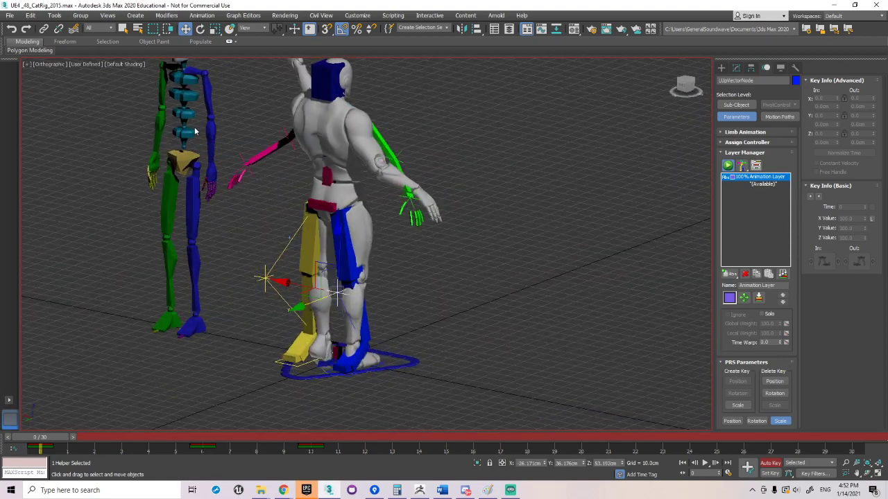
pyautogui.moveTo(221, 183); pyautogui.dragTo(245, 222, button='middle')
pyautogui.keyDown('alt'); pyautogui.moveTo(367, 294); pyautogui.dragTo(553, 333, button='middle'); pyautogui.keyUp('alt')
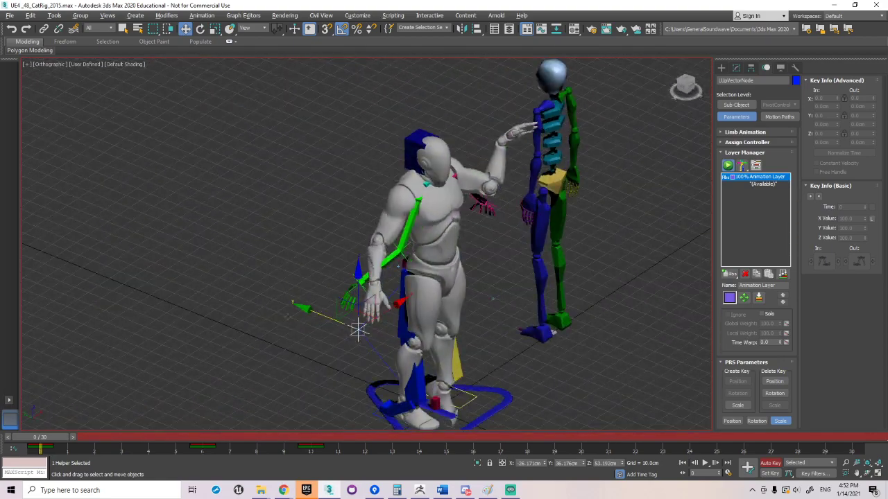
pyautogui.keyDown('alt'); pyautogui.moveTo(358, 317); pyautogui.dragTo(429, 311, button='middle'); pyautogui.keyUp('alt')
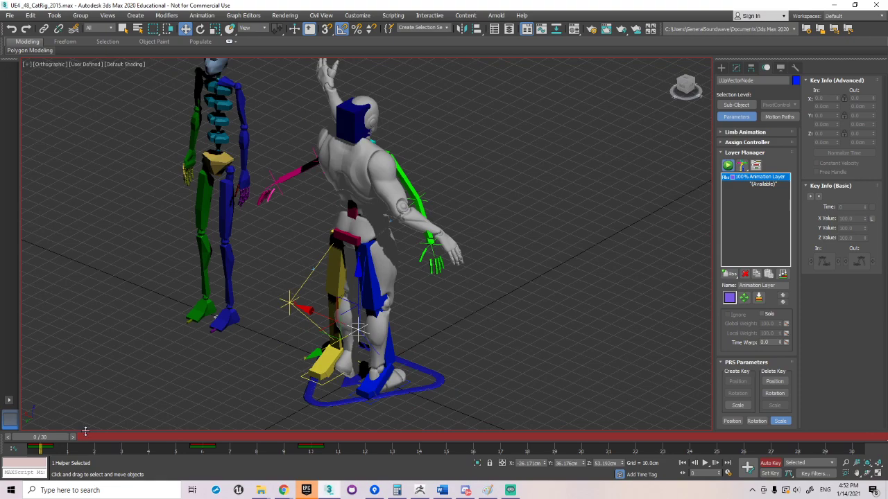
pyautogui.moveTo(49, 437); pyautogui.dragTo(394, 447)
pyautogui.keyDown('alt'); pyautogui.moveTo(382, 273); pyautogui.dragTo(443, 255, button='middle'); pyautogui.keyUp('alt')
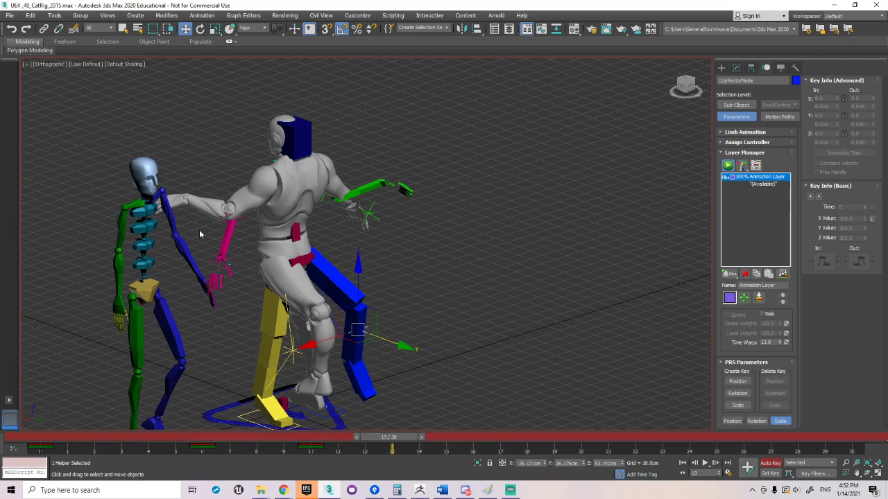
pyautogui.moveTo(399, 440); pyautogui.dragTo(0, 459)
pyautogui.moveTo(54, 456); pyautogui.dragTo(39, 441)
pyautogui.press('w')
pyautogui.keyDown('alt'); pyautogui.moveTo(149, 295); pyautogui.dragTo(217, 326, button='middle'); pyautogui.keyUp('alt')
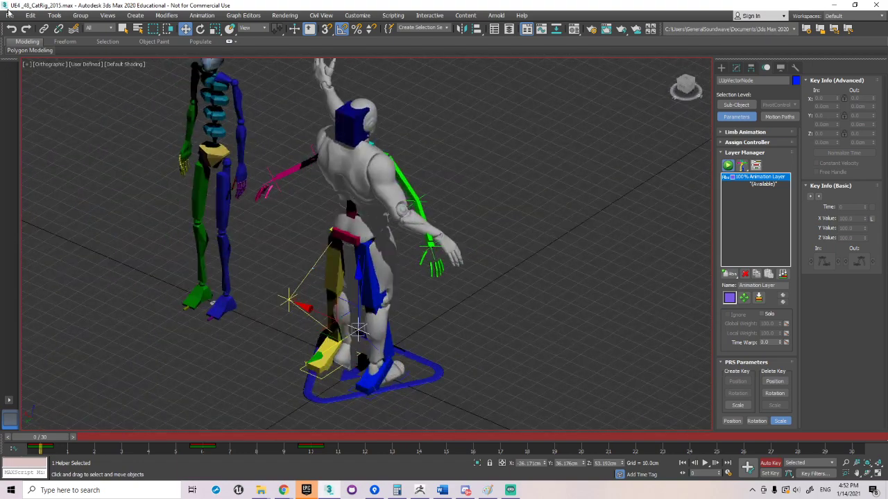
# Select the biped skeleton standing beside the CAT rig.
pyautogui.click(8, 15)
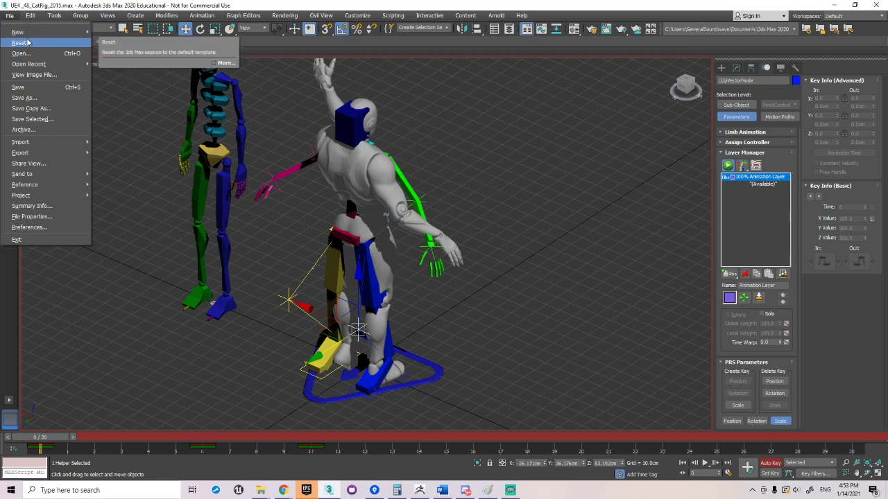
pyautogui.click(148, 7)
pyautogui.moveTo(114, 79); pyautogui.dragTo(154, 120, button='middle')
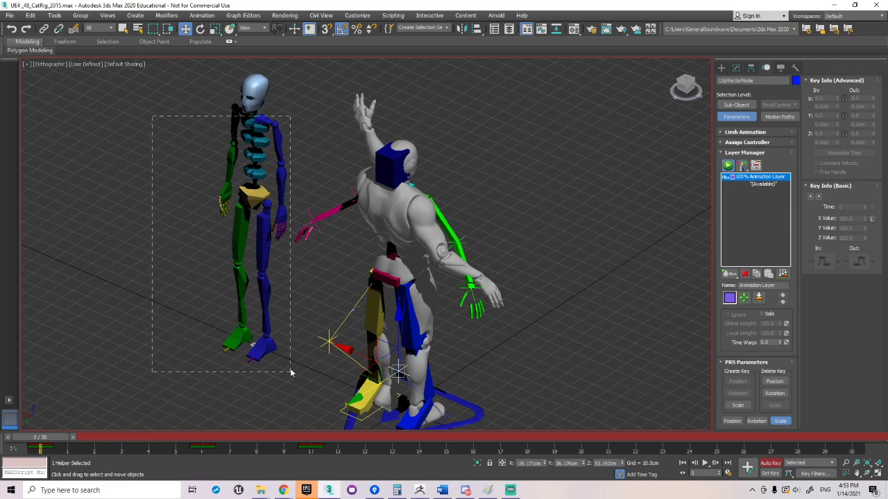
pyautogui.moveTo(290, 373); pyautogui.dragTo(303, 359)
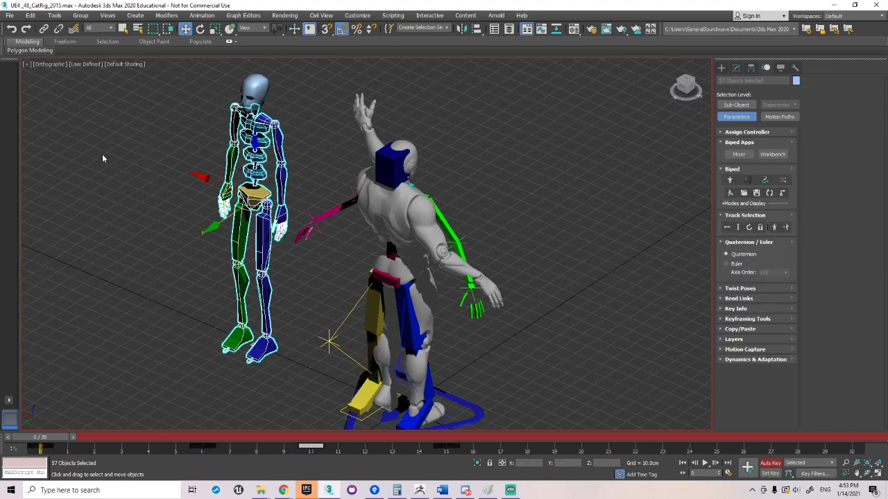
# Reopen the recent scene UE4 _48_CatRig_2015.max and dismiss the missing XRefs notice.
pyautogui.click(9, 15)
pyautogui.moveTo(28, 63)
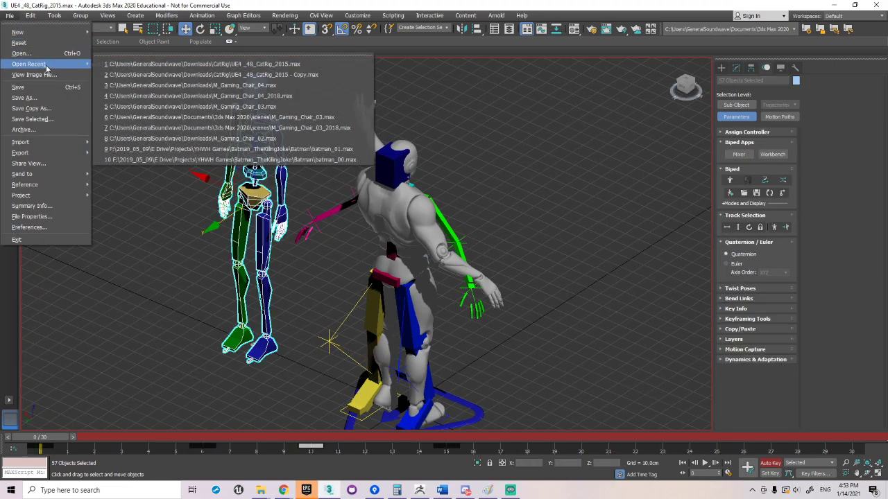
pyautogui.click(170, 64)
pyautogui.click(443, 259)
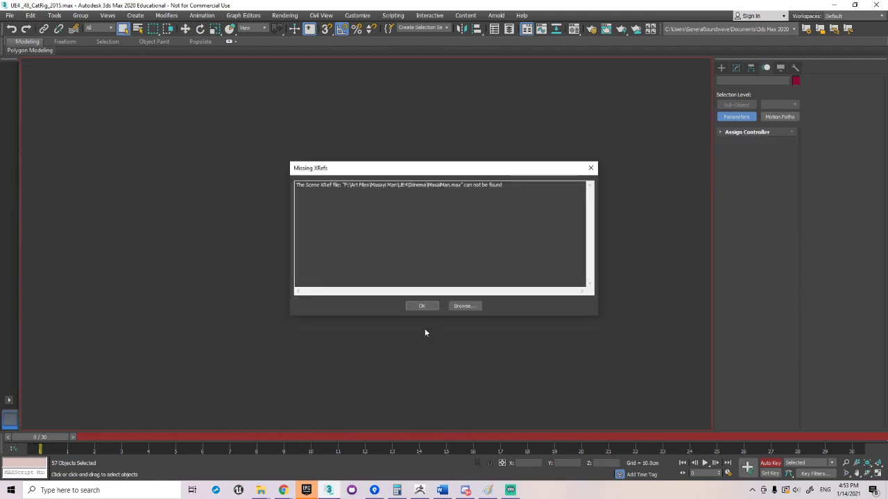
pyautogui.click(421, 307)
pyautogui.click(632, 123)
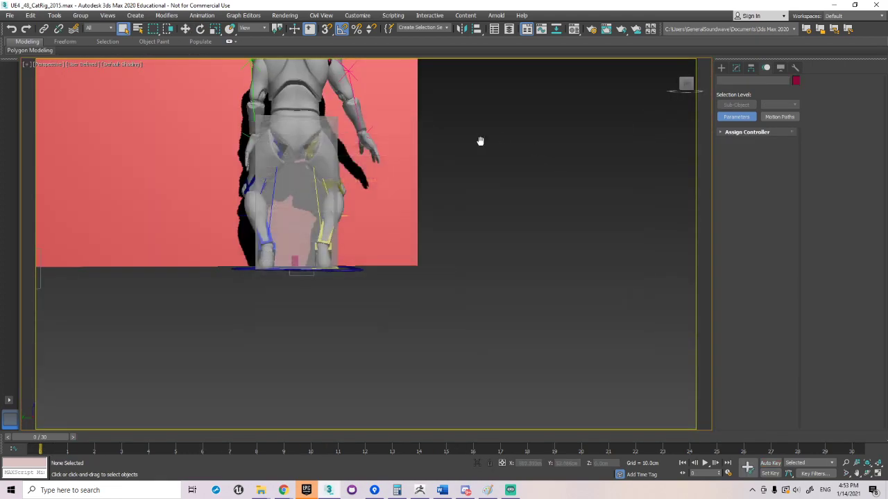
# Unfreeze all objects and delete the red wall, the transparent box and the small object at the character's feet.
pyautogui.press('z')
pyautogui.rightClick(593, 132)
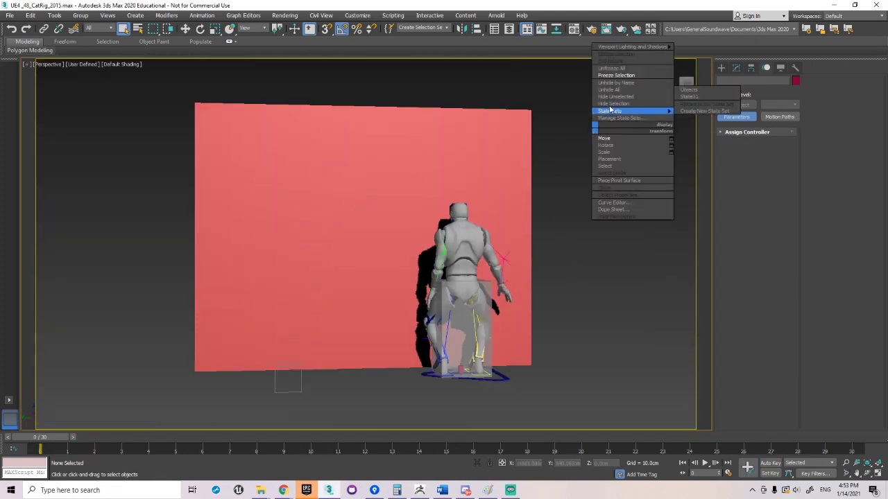
pyautogui.click(614, 71)
pyautogui.click(458, 273)
pyautogui.click(437, 174)
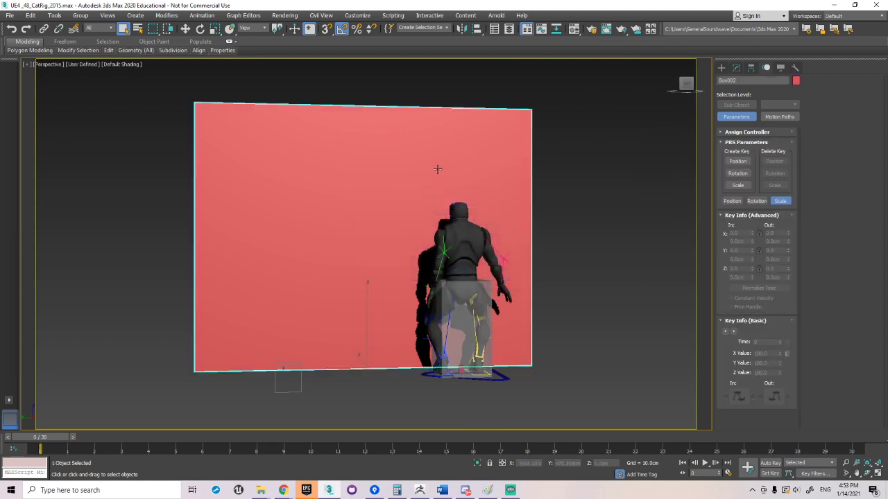
pyautogui.press('Delete')
pyautogui.click(485, 341)
pyautogui.press('Delete')
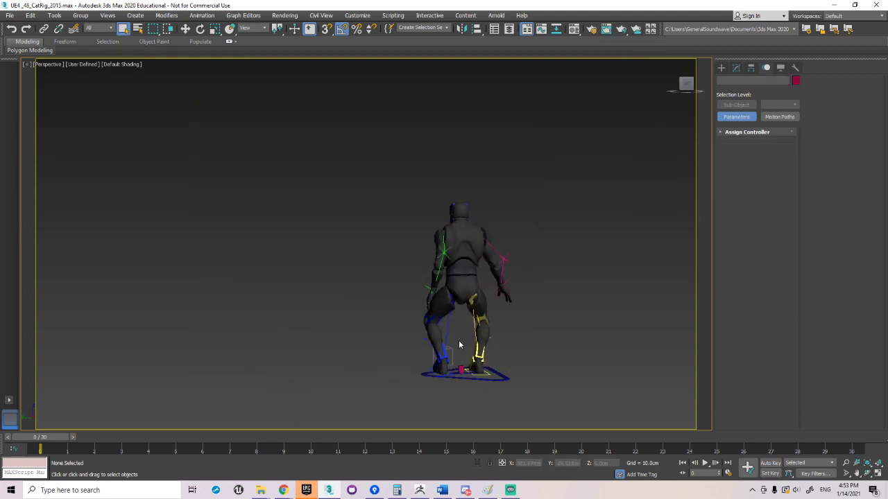
pyautogui.click(454, 357)
pyautogui.press('Delete')
# Freeze the SK_Mannequin mesh so that only the rig can be selected.
pyautogui.click(470, 263)
pyautogui.rightClick(538, 232)
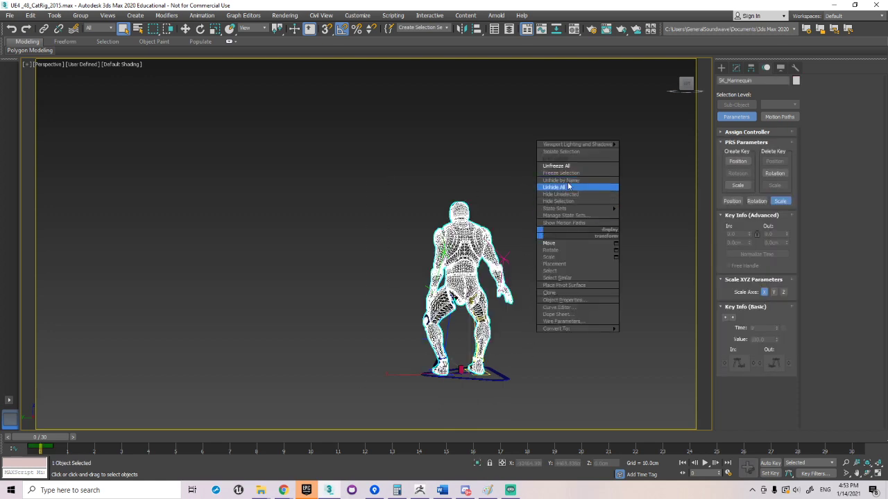
pyautogui.click(474, 262)
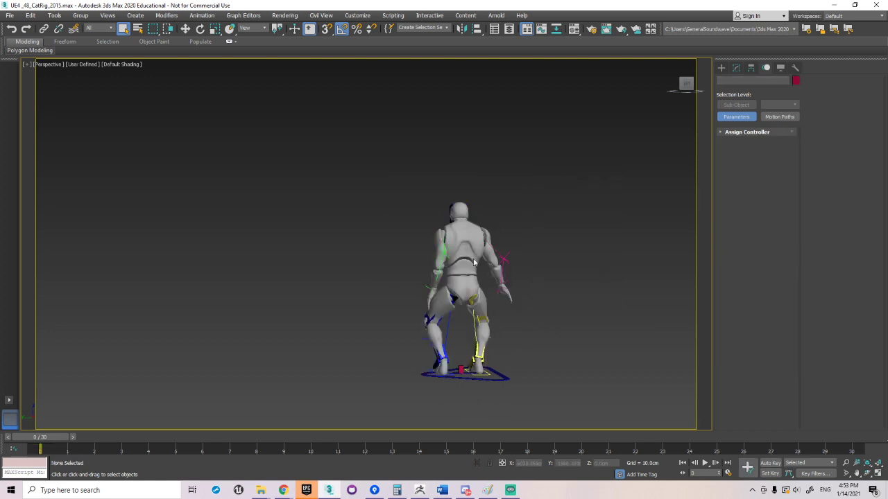
# Select the right calf bone and delete the rig's Animation Layer, LedgeGrab and WallRunning layers.
pyautogui.click(484, 331)
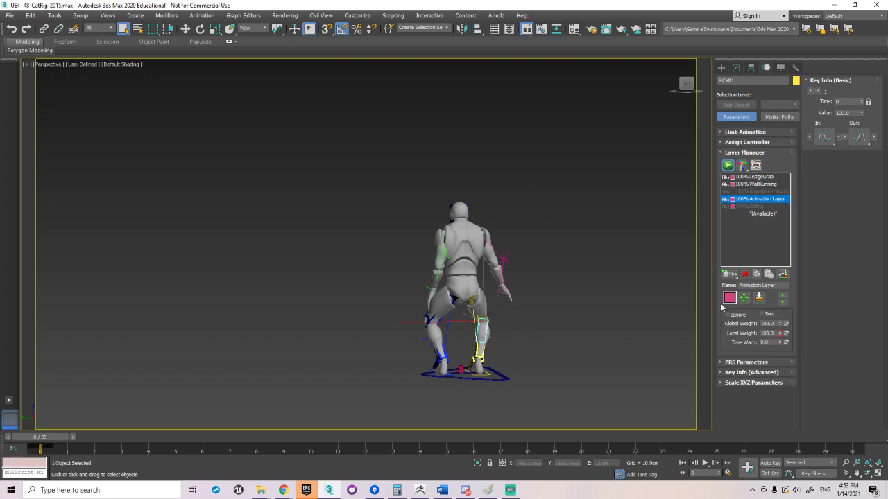
pyautogui.click(746, 276)
pyautogui.click(751, 177)
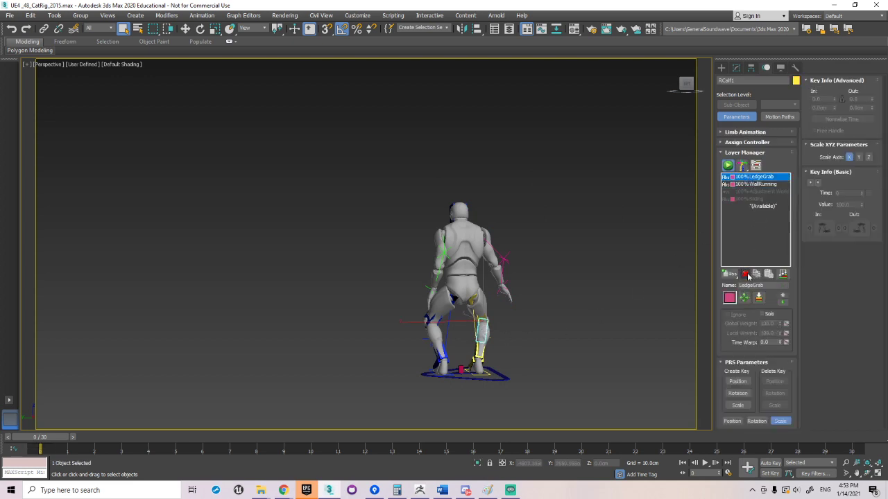
pyautogui.click(746, 274)
pyautogui.click(749, 178)
pyautogui.click(745, 273)
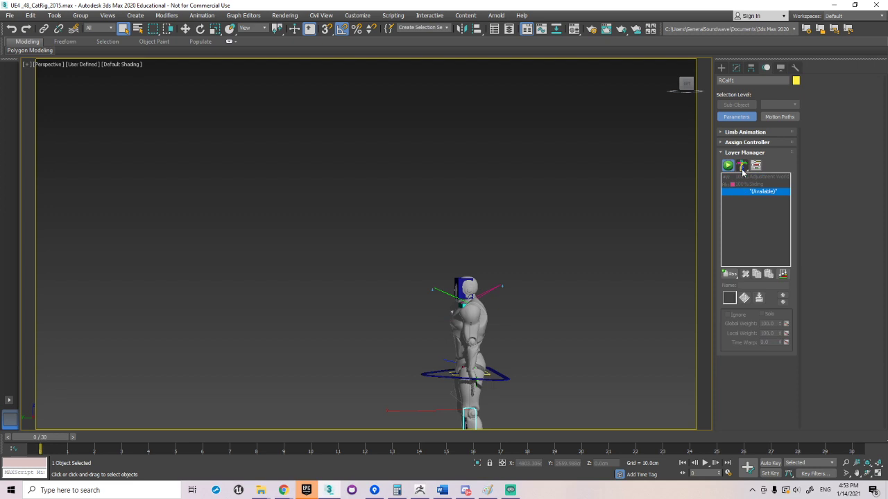
# Delete the two remaining animation layers from the CAT rig and check its setup pose from the front.
pyautogui.click(746, 178)
pyautogui.click(745, 273)
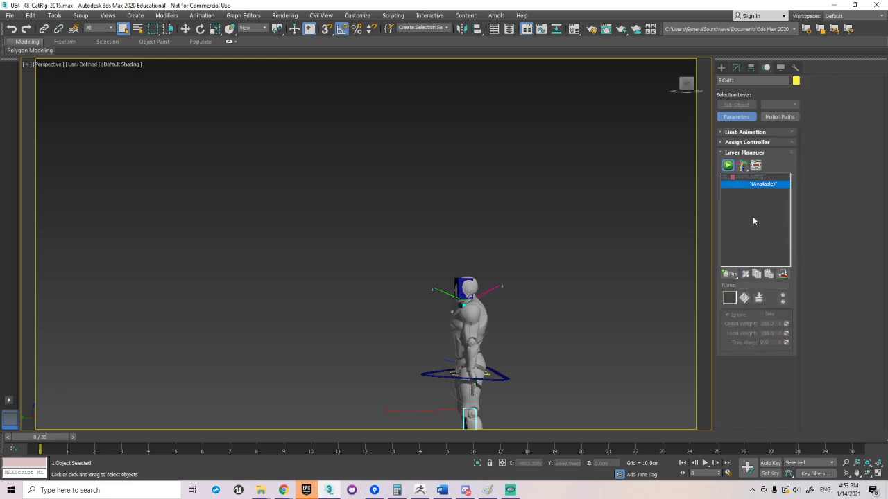
pyautogui.click(749, 177)
pyautogui.click(744, 274)
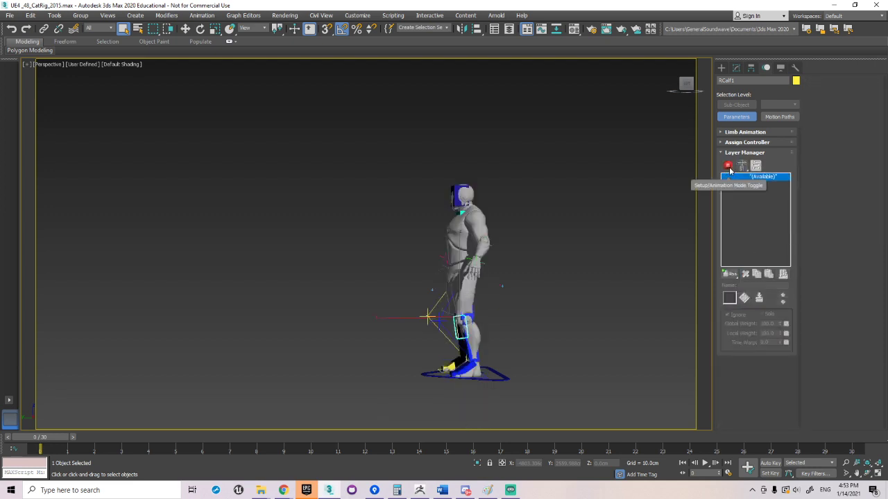
pyautogui.keyDown('alt'); pyautogui.moveTo(647, 187); pyautogui.dragTo(588, 199, button='middle'); pyautogui.keyUp('alt')
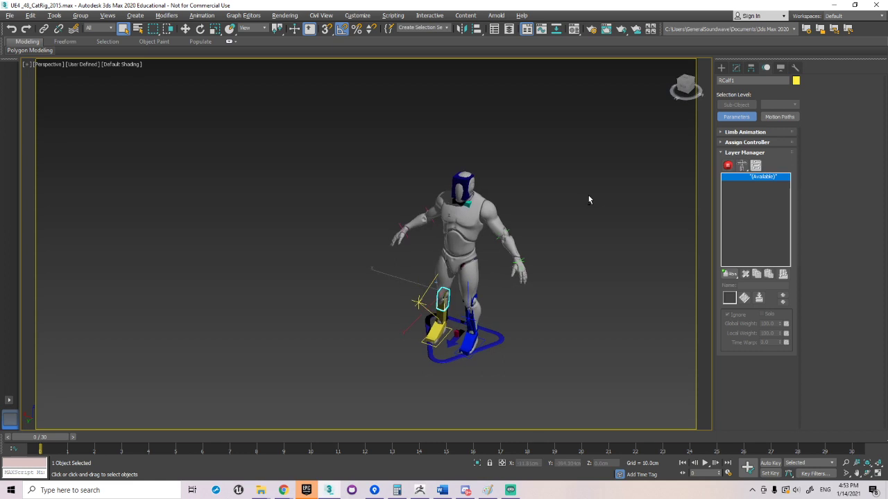
# Add a new absolute animation layer to the CAT rig.
pyautogui.click(731, 276)
pyautogui.click(735, 287)
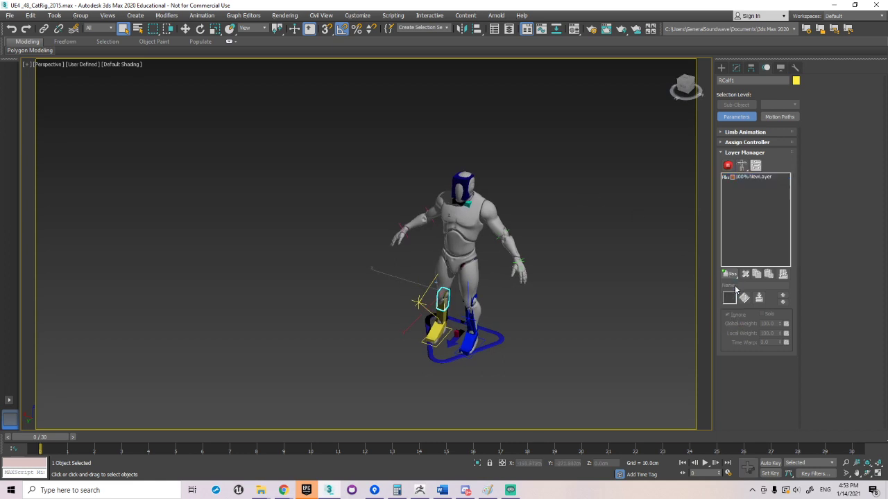
# Create a biped skeleton about 185 cm tall beside the mannequin, drawing it from the ground up in the front view.
pyautogui.click(721, 68)
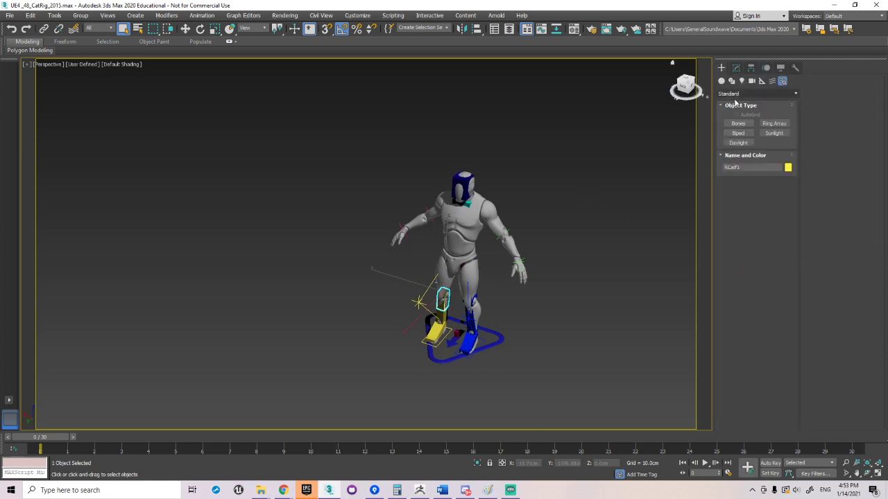
pyautogui.click(738, 132)
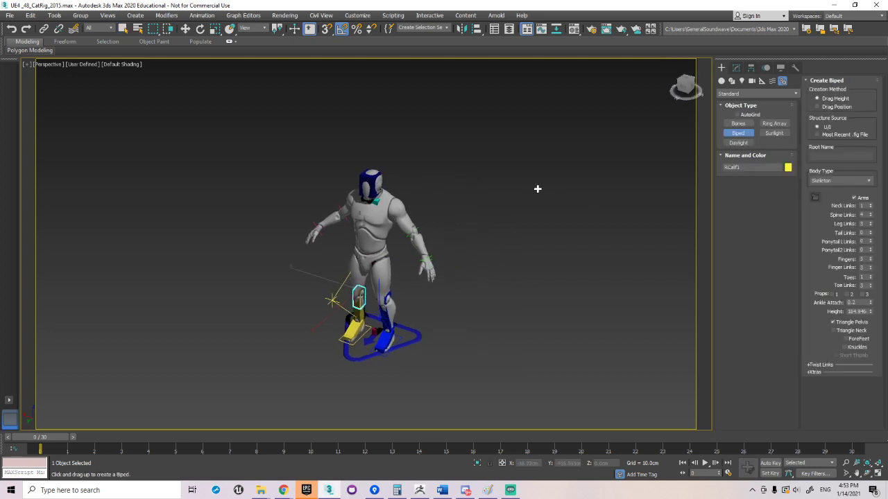
pyautogui.press('f')
pyautogui.scroll(-3, 470, 240)
pyautogui.moveTo(507, 308)
pyautogui.mouseDown()
pyautogui.moveTo(547, 75)
pyautogui.moveTo(552, 86)
pyautogui.mouseUp()
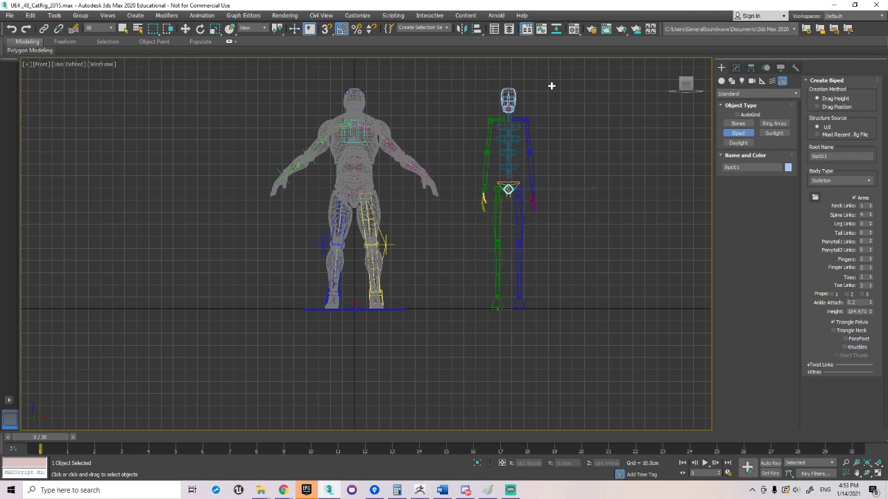
pyautogui.rightClick(503, 134)
# Try rotating the CAT rig's base triangle and cancel the rotation.
pyautogui.keyDown('alt'); pyautogui.moveTo(450, 228); pyautogui.dragTo(421, 311, button='middle'); pyautogui.keyUp('alt')
pyautogui.click(416, 311)
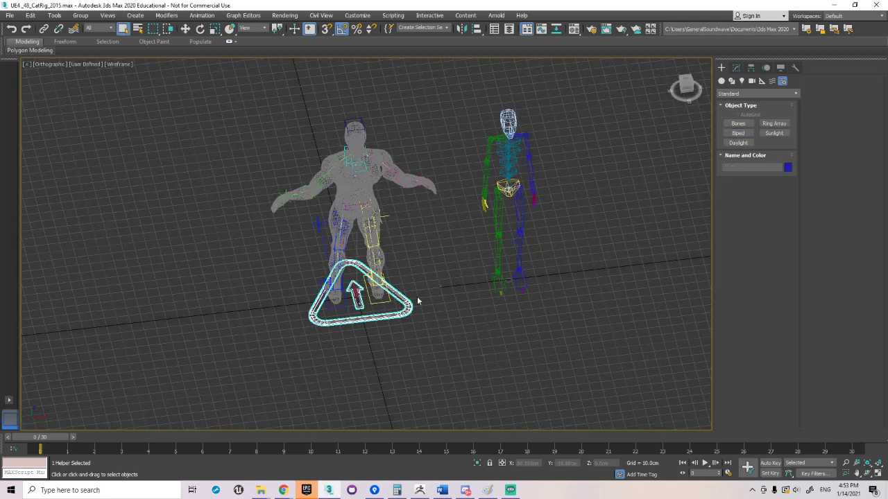
pyautogui.rightClick(422, 281)
pyautogui.click(430, 292)
pyautogui.moveTo(381, 338); pyautogui.dragTo(354, 366)
pyautogui.rightClick(355, 366)
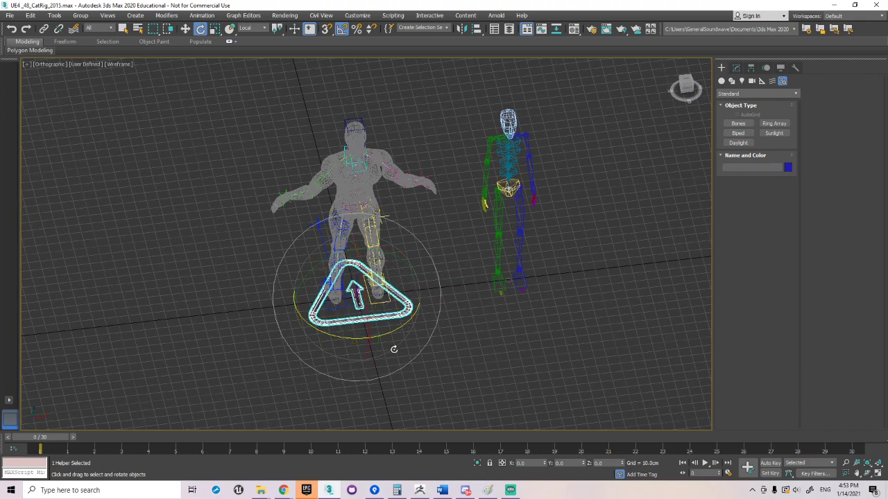
pyautogui.keyDown('alt'); pyautogui.moveTo(371, 306); pyautogui.dragTo(399, 292, button='middle'); pyautogui.keyUp('alt')
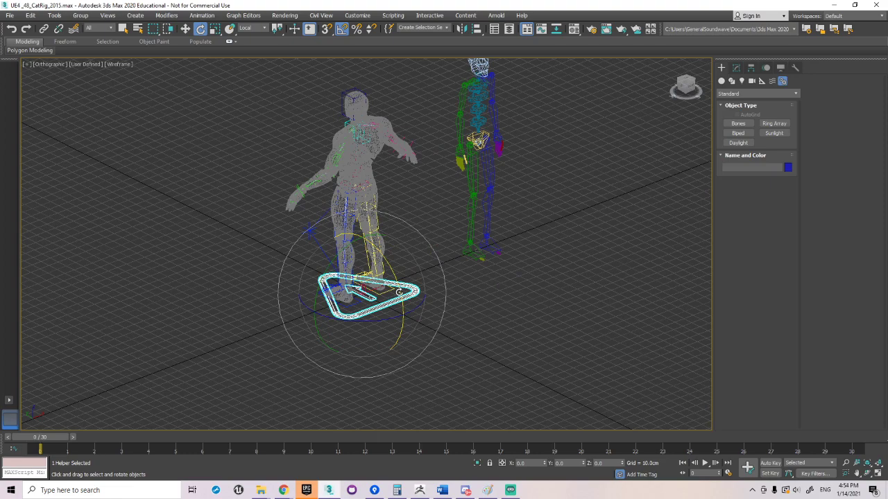
# Select the CAT rig's pelvis hub and examine its hub setup parameters.
pyautogui.rightClick(367, 189)
pyautogui.click(392, 195)
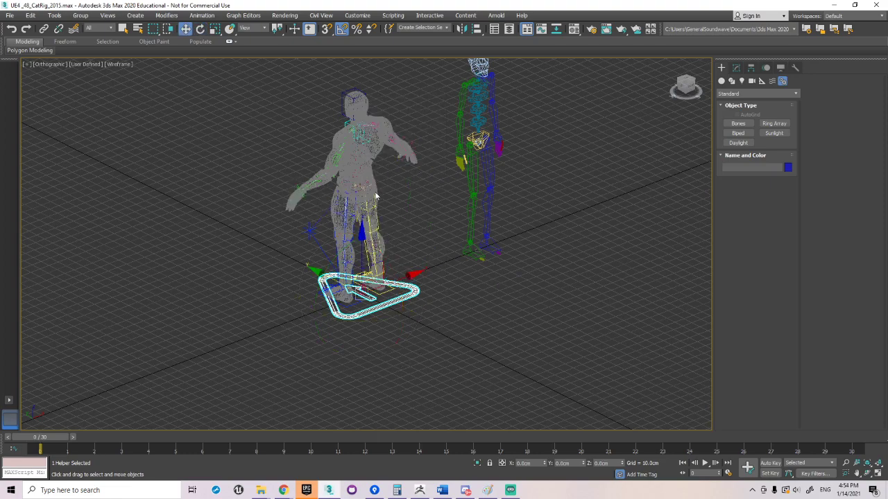
pyautogui.scroll(10, 389, 226)
pyautogui.click(397, 276)
pyautogui.scroll(-10, 396, 276)
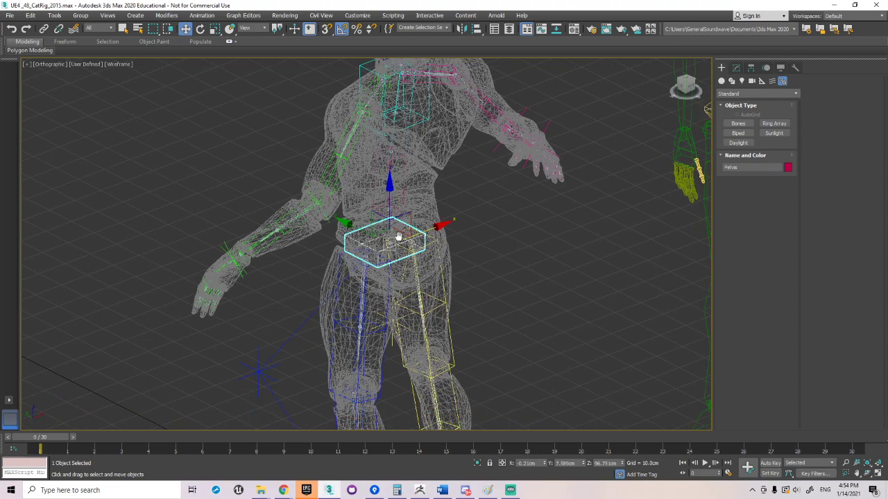
pyautogui.click(739, 70)
pyautogui.keyDown('alt'); pyautogui.moveTo(554, 177); pyautogui.dragTo(491, 185, button='middle'); pyautogui.keyUp('alt')
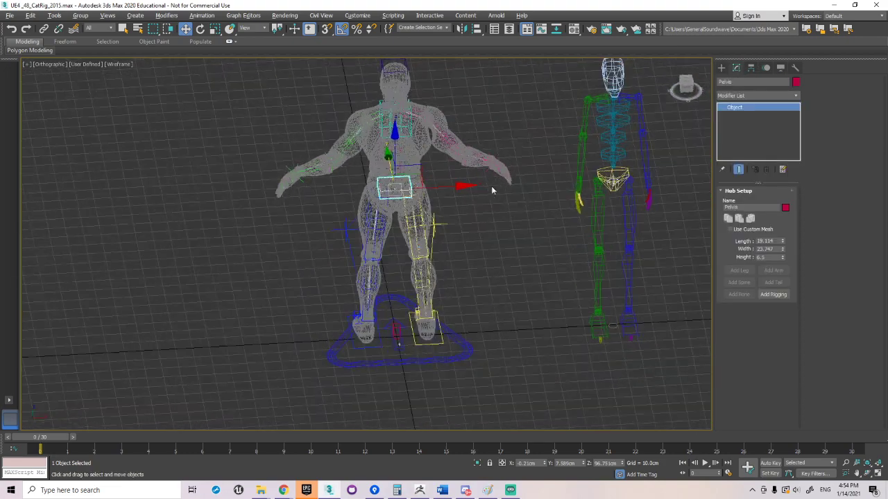
# Select the small PelvisBone001 between the mannequin's feet, try moving it about 0.4 cm along X, and undo the move.
pyautogui.hotkey('ctrl', 'z')
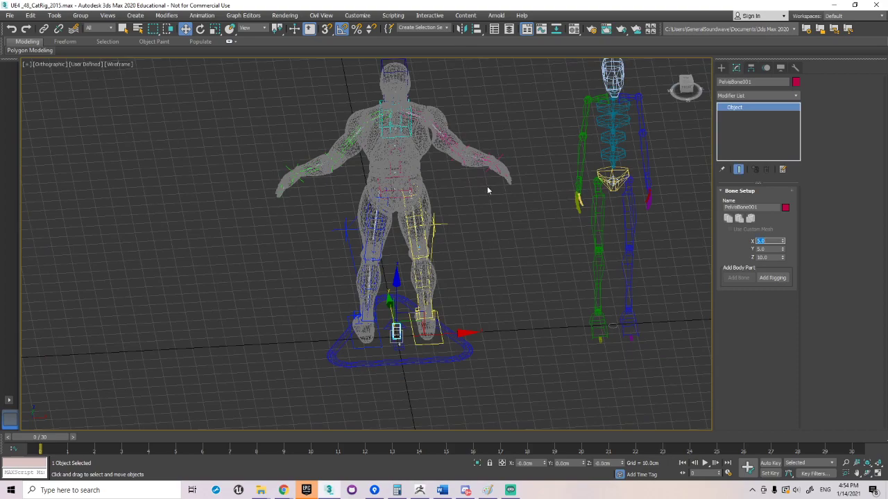
pyautogui.scroll(5, 416, 310)
pyautogui.keyDown('alt'); pyautogui.moveTo(401, 324); pyautogui.dragTo(447, 319, button='middle'); pyautogui.keyUp('alt')
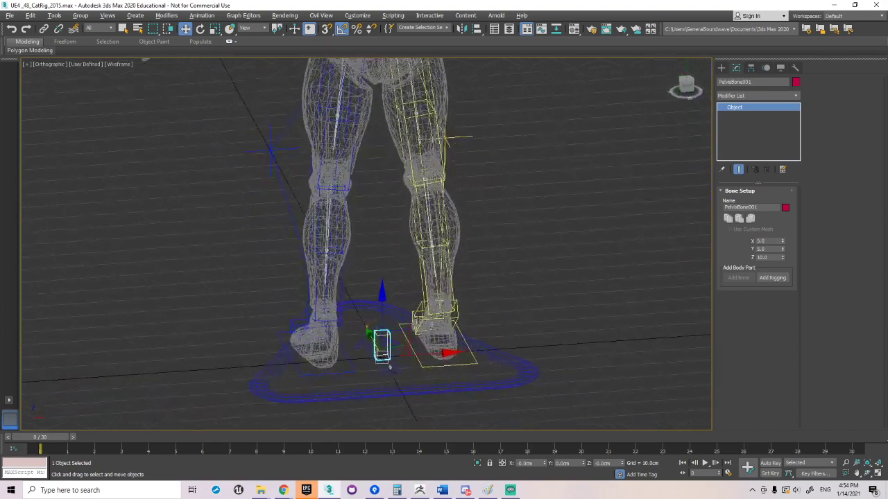
pyautogui.keyDown('alt'); pyautogui.moveTo(375, 325); pyautogui.dragTo(386, 342, button='middle'); pyautogui.keyUp('alt')
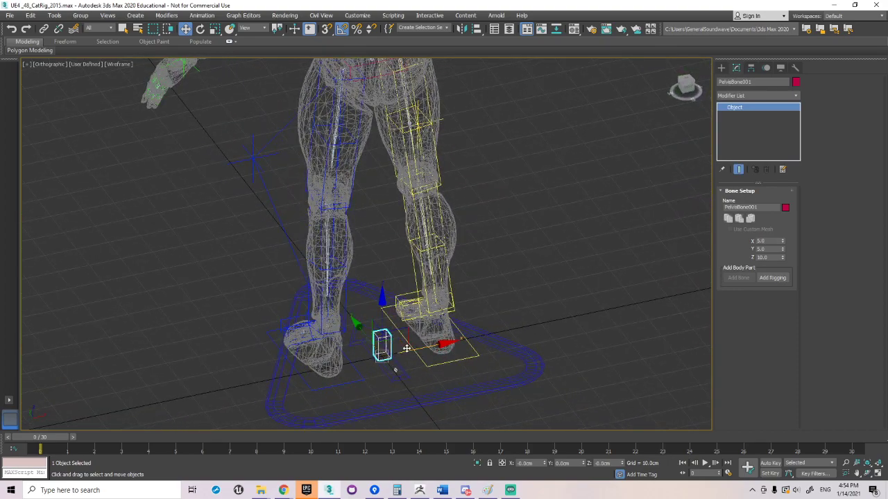
pyautogui.moveTo(406, 349)
pyautogui.mouseDown()
pyautogui.moveTo(452, 340)
pyautogui.moveTo(322, 370)
pyautogui.moveTo(436, 344)
pyautogui.moveTo(409, 360)
pyautogui.mouseUp()
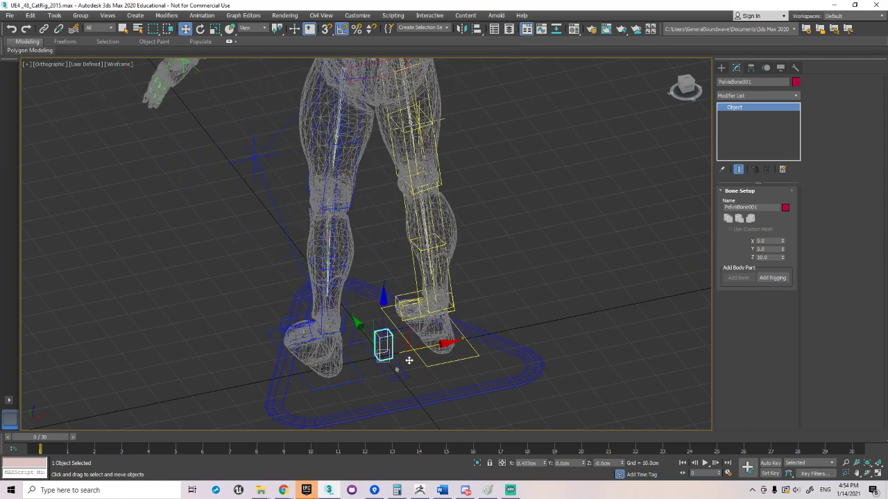
pyautogui.hotkey('ctrl', 'z')
# Check the CAT rig's base triangle parameters, clear the selection, and reselect the small PelvisBone001 between the feet.
pyautogui.moveTo(416, 375); pyautogui.dragTo(398, 344, button='middle')
pyautogui.click(386, 347)
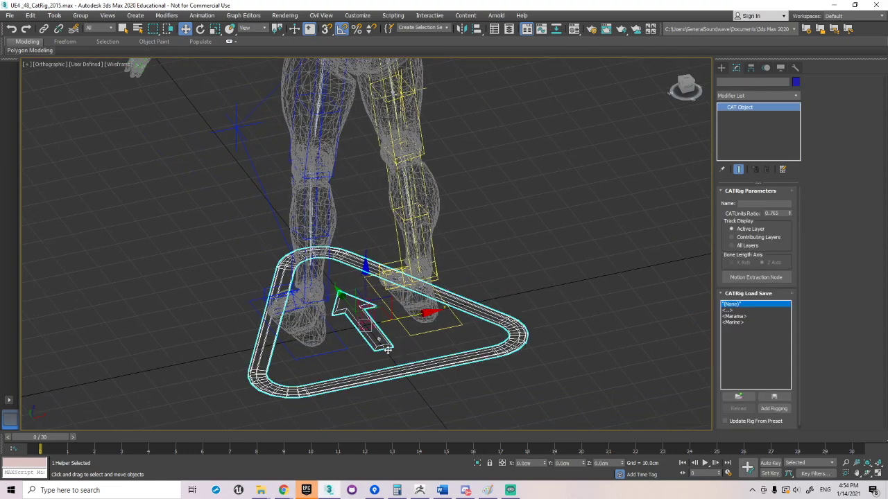
pyautogui.click(397, 387)
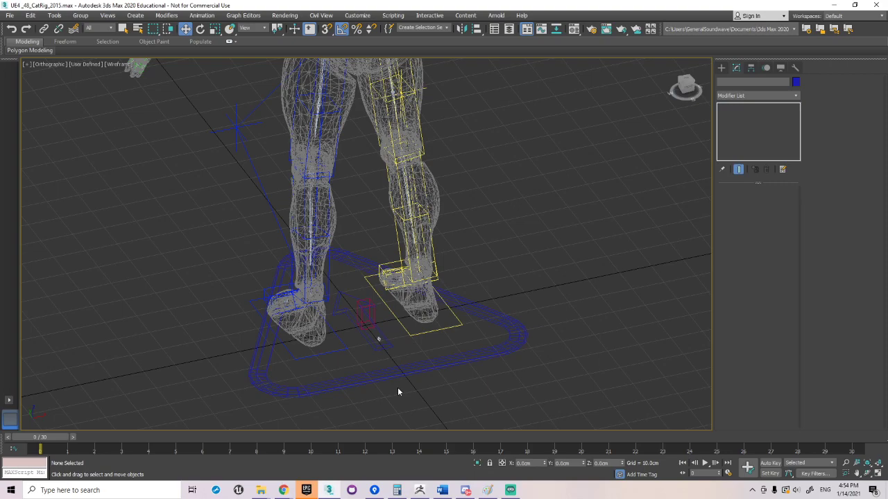
pyautogui.click(373, 325)
pyautogui.click(372, 322)
pyautogui.scroll(-4, 425, 361)
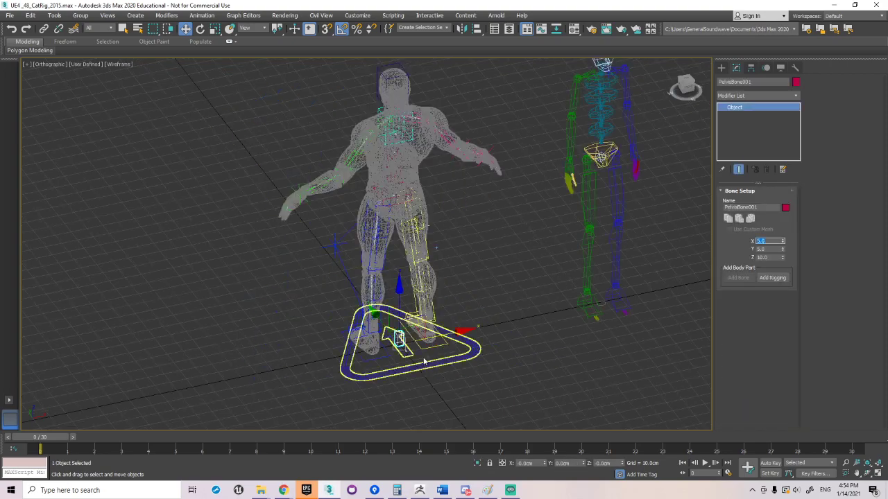
pyautogui.keyDown('alt'); pyautogui.moveTo(424, 361); pyautogui.dragTo(449, 358, button='middle'); pyautogui.keyUp('alt')
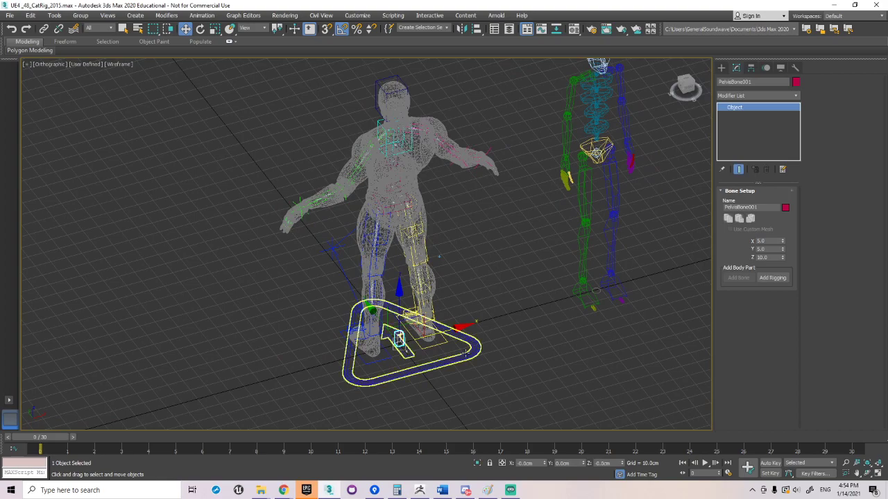
# Show the mannequin and biped with default shading and compare them from the front.
pyautogui.press('f')
pyautogui.scroll(-6, 468, 313)
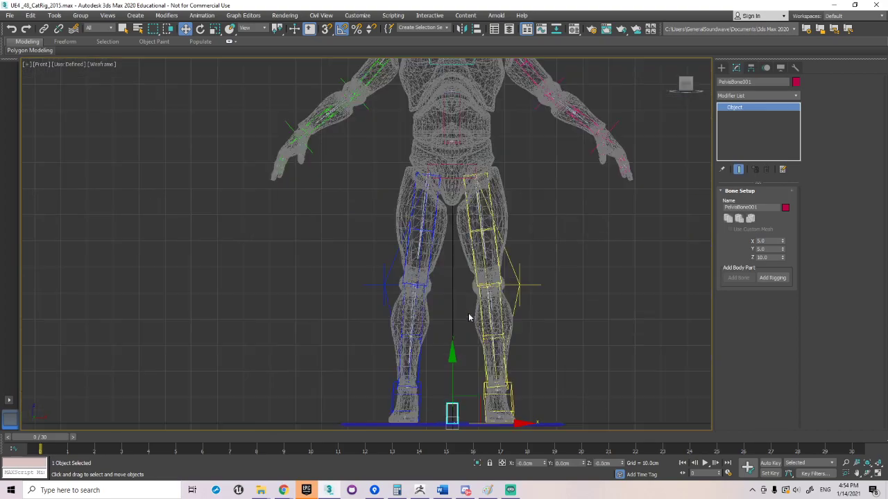
pyautogui.keyDown('alt'); pyautogui.moveTo(486, 313); pyautogui.dragTo(384, 376, button='middle'); pyautogui.keyUp('alt')
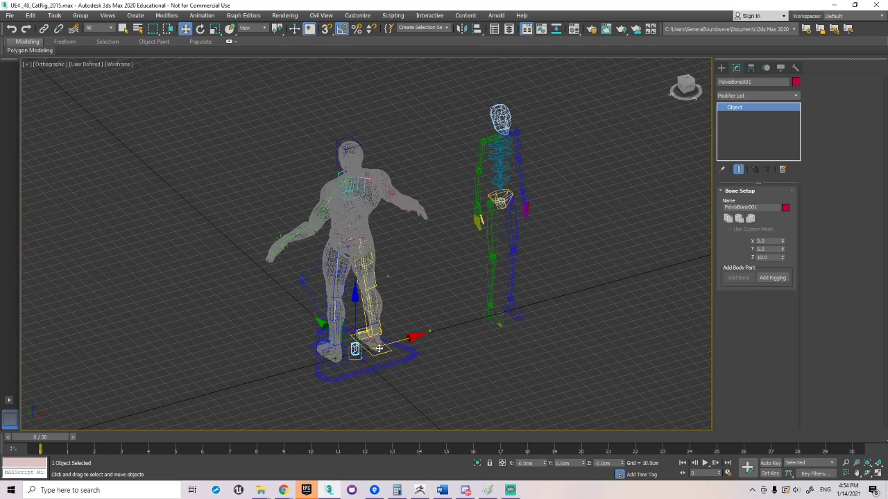
pyautogui.press('f')
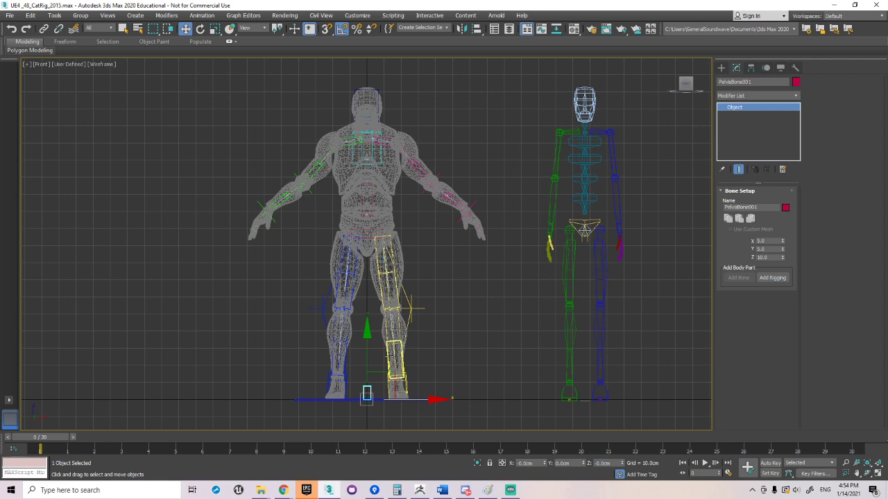
pyautogui.press('F3')
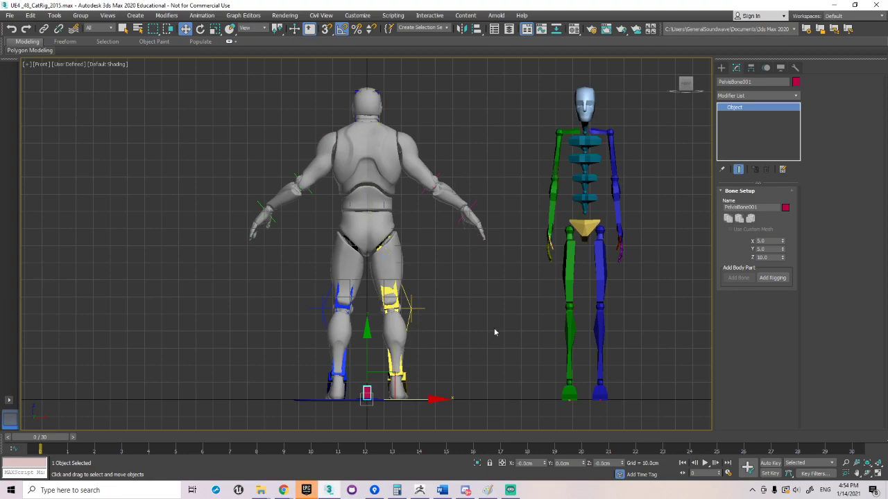
pyautogui.keyDown('alt'); pyautogui.moveTo(494, 331); pyautogui.dragTo(341, 343, button='middle'); pyautogui.keyUp('alt')
pyautogui.press('f')
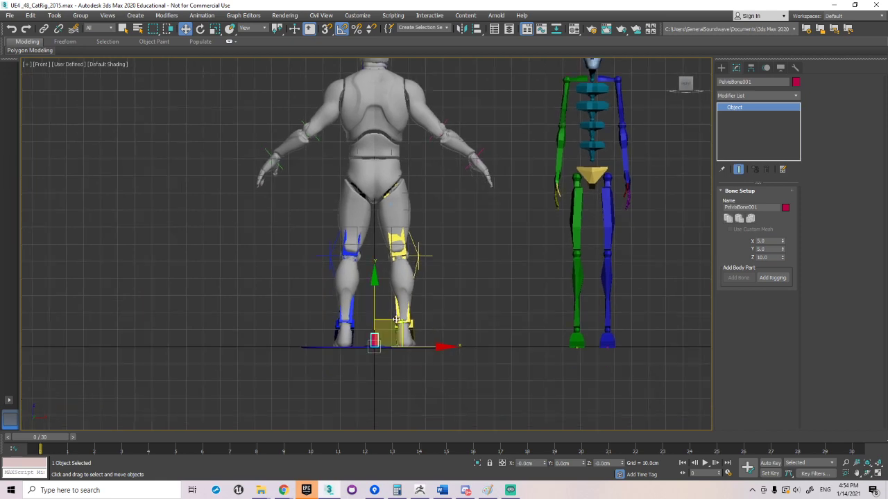
# Link PelvisBone001 to the CAT rig's base triangle and return to the Move tool.
pyautogui.keyDown('alt'); pyautogui.moveTo(390, 331); pyautogui.dragTo(426, 348, button='middle'); pyautogui.keyUp('alt')
pyautogui.click(41, 29)
pyautogui.click(42, 29)
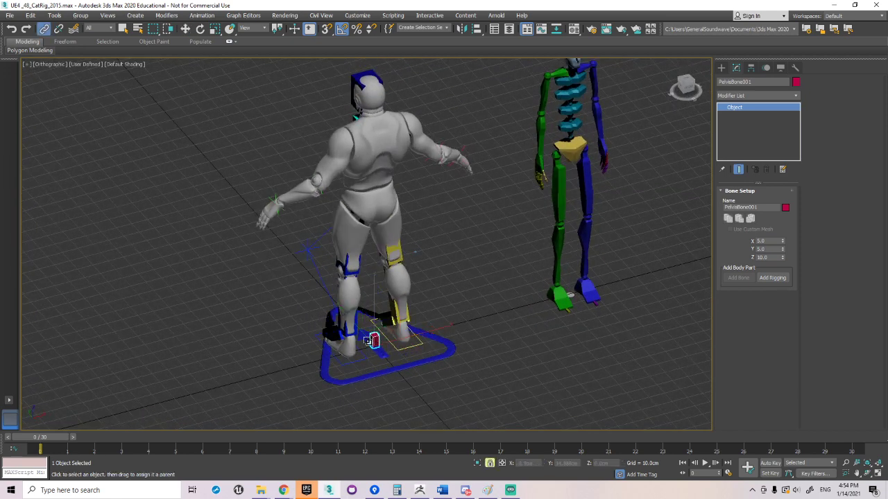
pyautogui.moveTo(395, 376); pyautogui.dragTo(394, 373)
pyautogui.rightClick(461, 318)
pyautogui.click(478, 329)
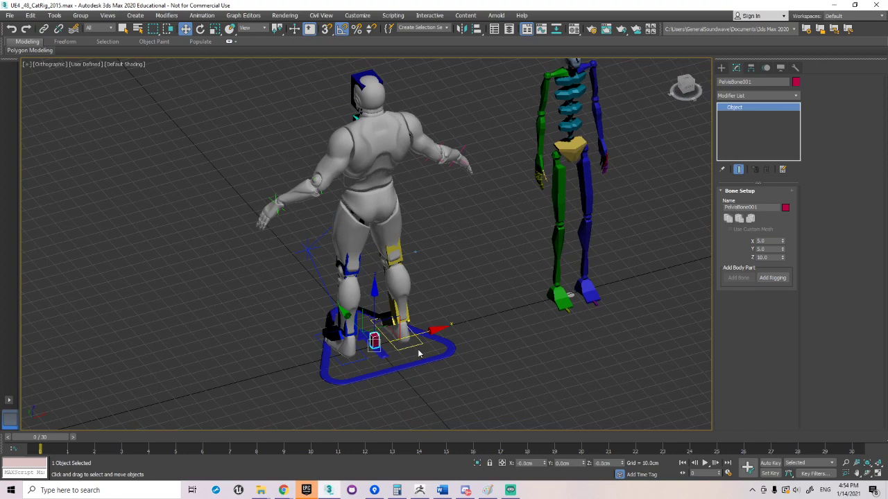
# Try rotating the base triangle to test the linked pelvis bone, cancelling the rotation.
pyautogui.click(411, 363)
pyautogui.rightClick(429, 326)
pyautogui.click(454, 337)
pyautogui.moveTo(374, 380); pyautogui.dragTo(406, 374)
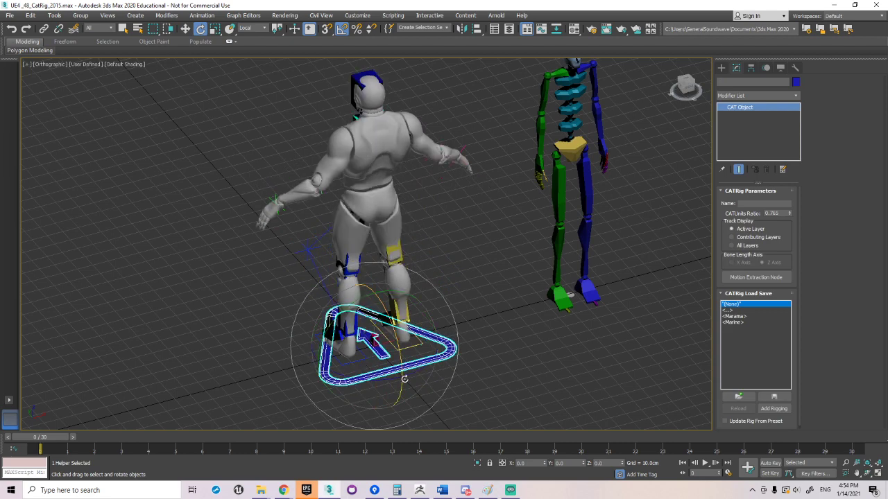
pyautogui.rightClick(447, 300)
pyautogui.click(466, 303)
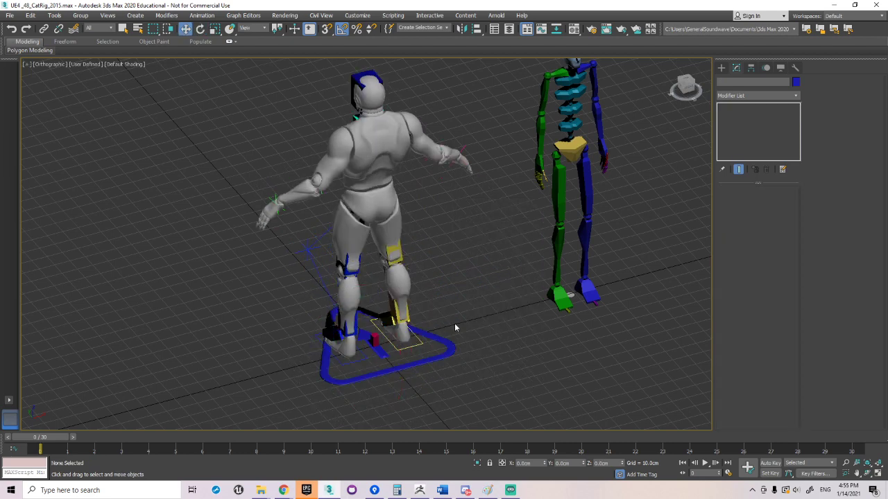
# Link both foot IK targets to the CAT rig's base triangle and clear the selection.
pyautogui.click(410, 348)
pyautogui.keyDown('ctrl'); pyautogui.click(350, 361); pyautogui.keyUp('ctrl')
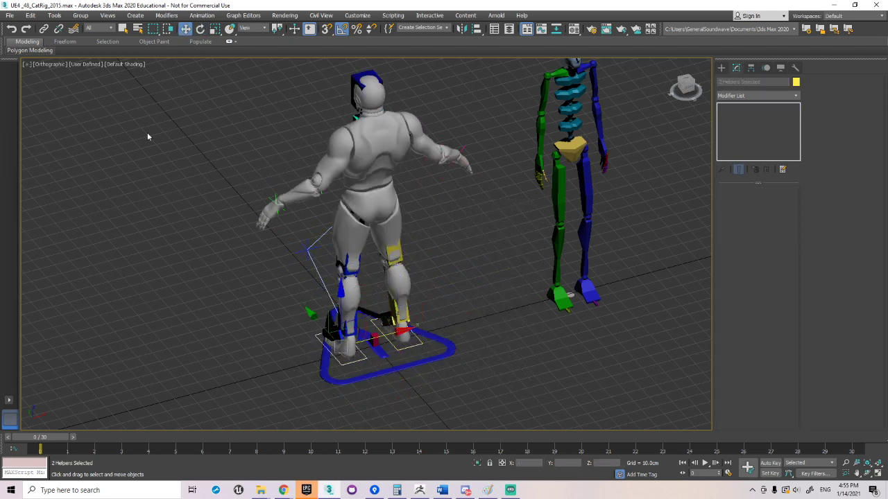
pyautogui.click(43, 29)
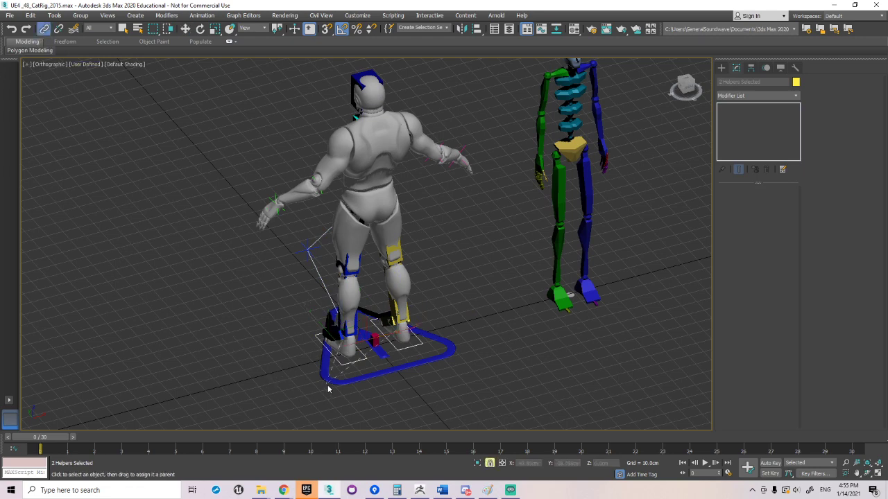
pyautogui.rightClick(442, 293)
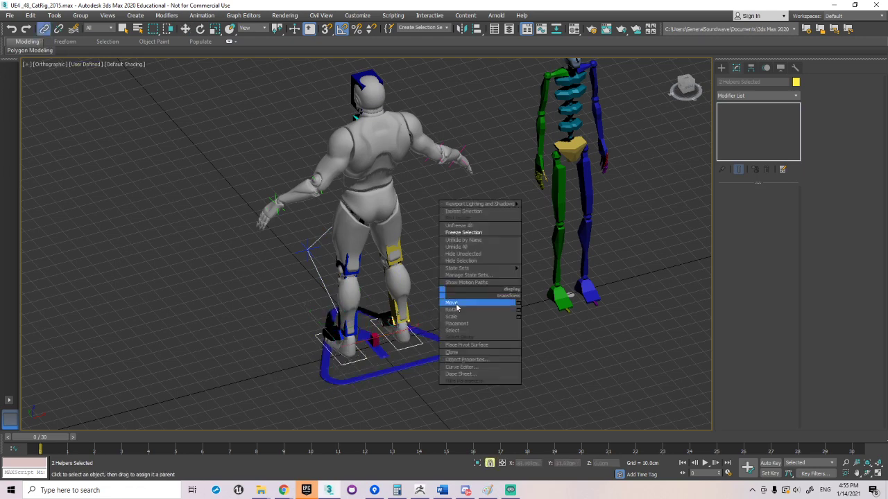
pyautogui.click(452, 303)
pyautogui.click(403, 391)
# Check the pelvis bone, try rotating the base triangle with the foot targets linked, and cancel the rotation.
pyautogui.click(376, 340)
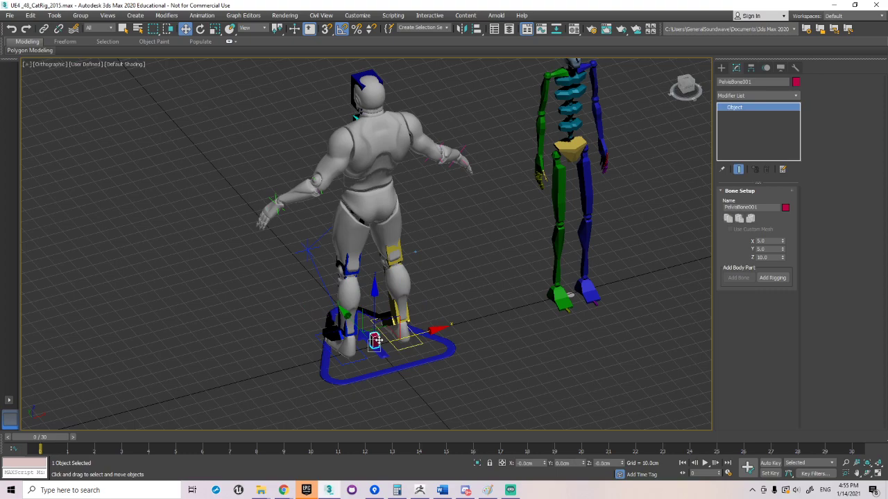
pyautogui.click(386, 365)
pyautogui.click(388, 369)
pyautogui.rightClick(417, 329)
pyautogui.click(439, 345)
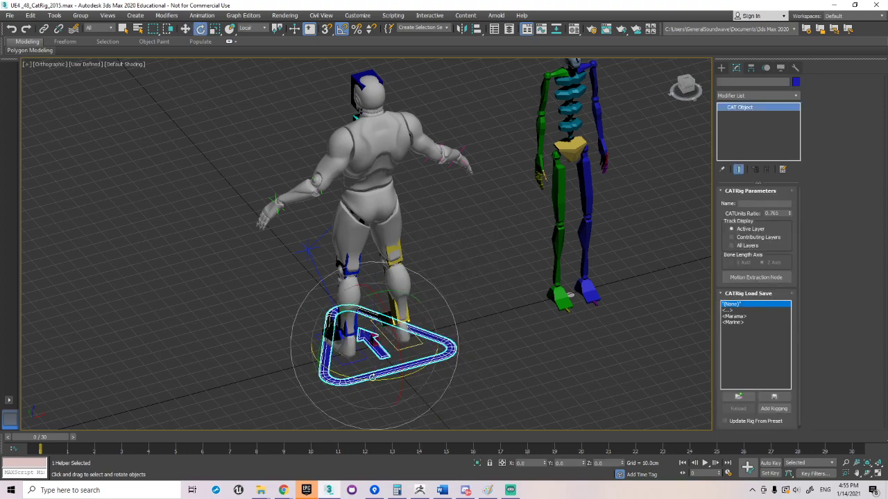
pyautogui.moveTo(440, 344); pyautogui.dragTo(370, 386)
pyautogui.rightClick(322, 258)
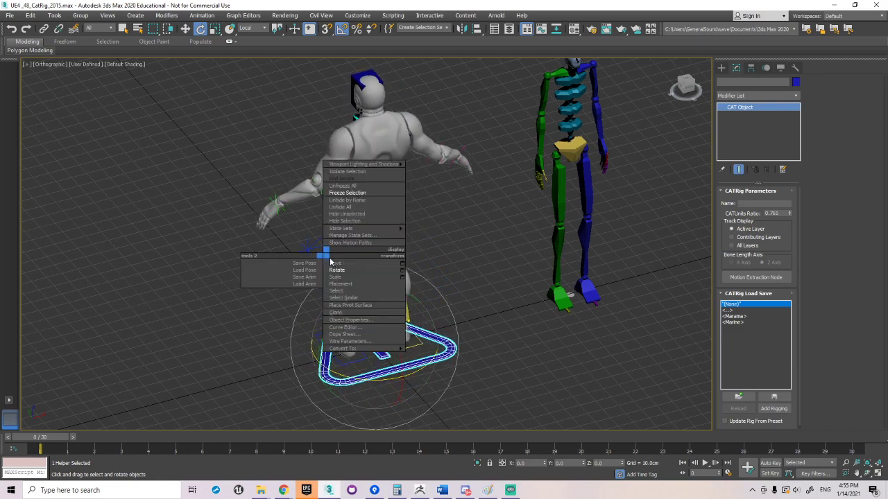
pyautogui.click(339, 264)
# Link both hand IK targets to the CAT rig's base triangle.
pyautogui.click(276, 212)
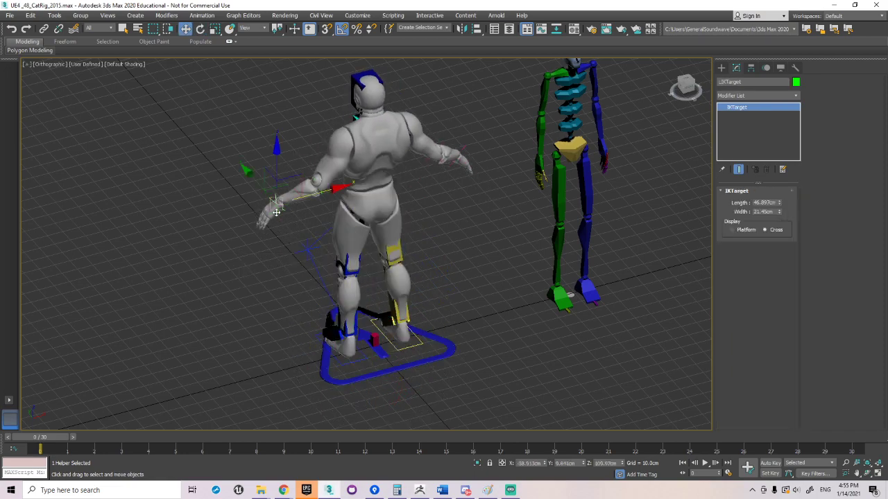
pyautogui.keyDown('ctrl'); pyautogui.click(458, 153); pyautogui.keyUp('ctrl')
pyautogui.click(43, 28)
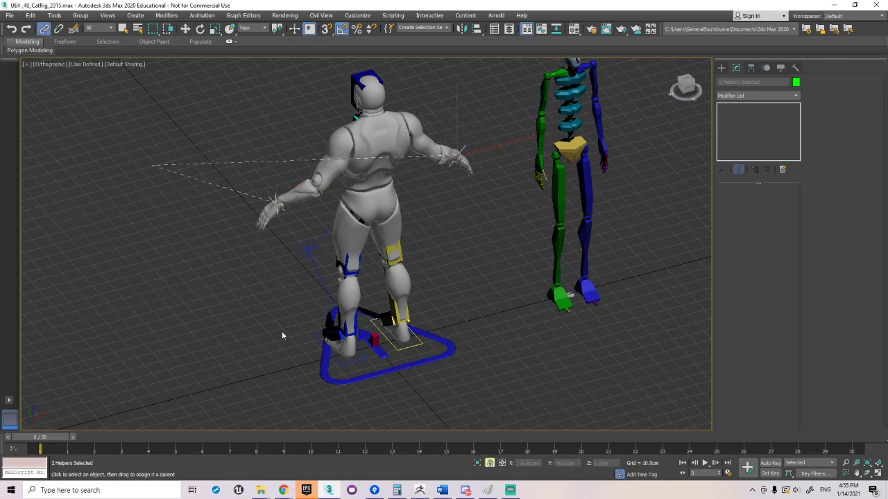
pyautogui.moveTo(335, 386); pyautogui.dragTo(333, 383)
# Rotate the base triangle to turn the whole CAT rig around to face front, and return to the Move tool.
pyautogui.rightClick(437, 303)
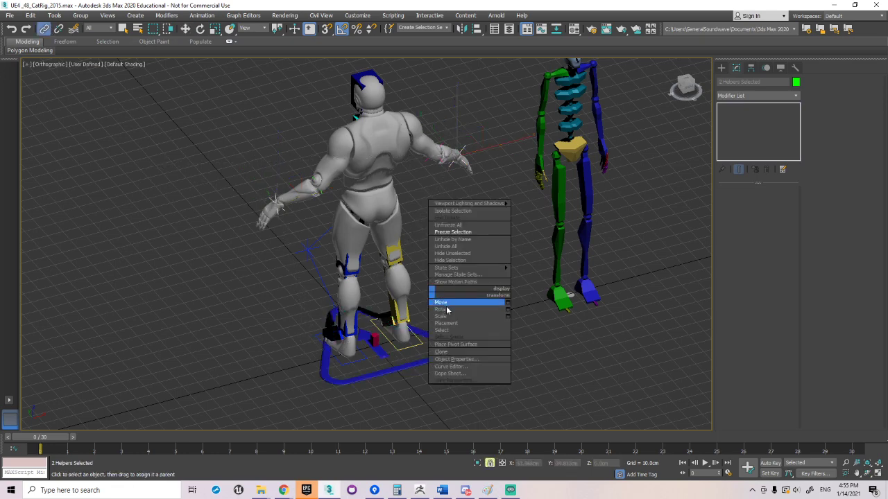
pyautogui.click(448, 308)
pyautogui.press('space')
pyautogui.click(430, 362)
pyautogui.moveTo(365, 381); pyautogui.dragTo(447, 374)
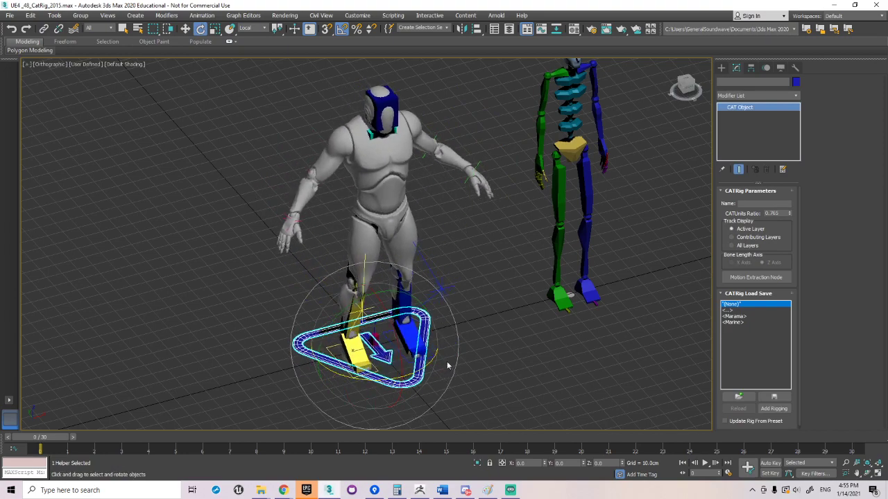
pyautogui.rightClick(477, 285)
pyautogui.click(485, 292)
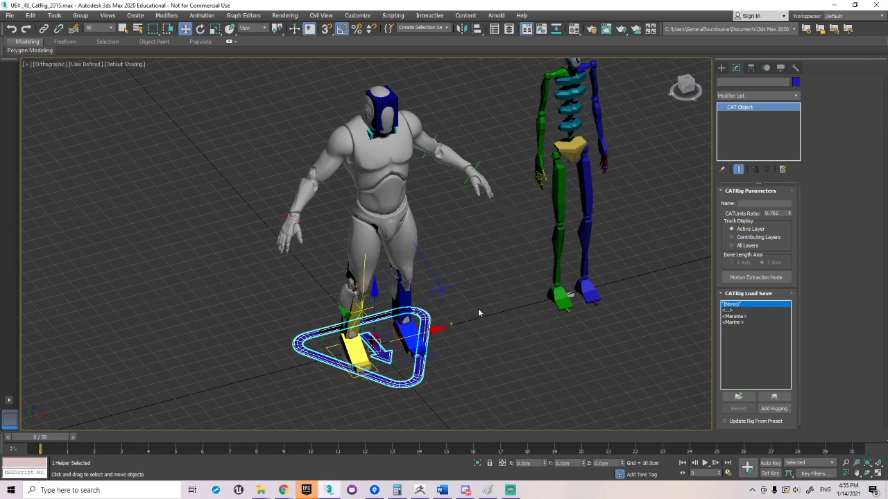
# Select PelvisBone001, both foot platforms and both hand IK targets together to review the objects linked to the base triangle.
pyautogui.keyDown('alt'); pyautogui.moveTo(451, 230); pyautogui.dragTo(487, 245, button='middle'); pyautogui.keyUp('alt')
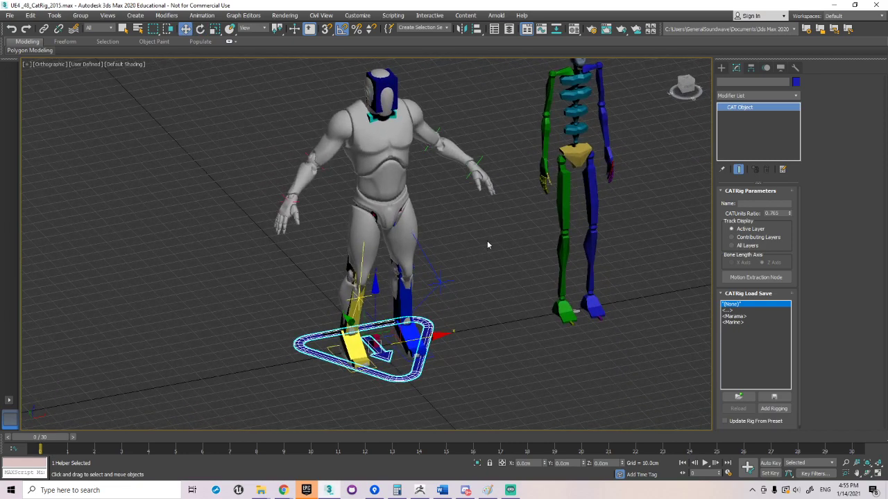
pyautogui.click(375, 341)
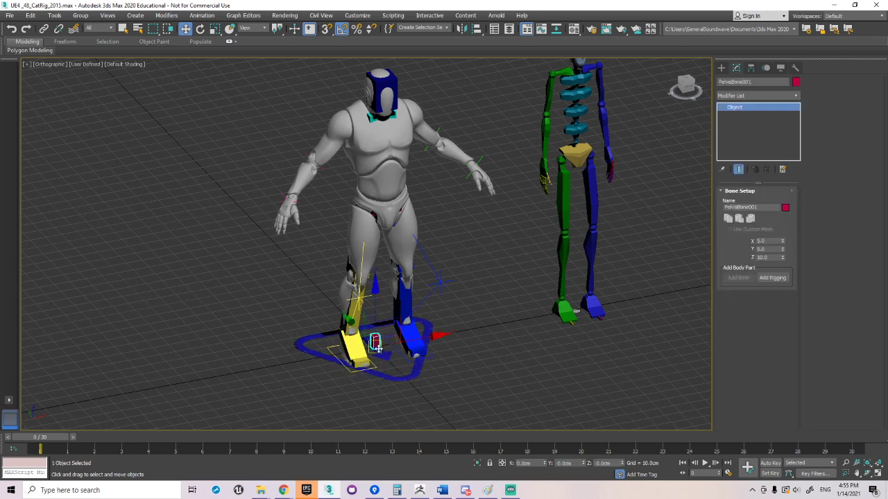
pyautogui.keyDown('ctrl'); pyautogui.click(349, 372); pyautogui.keyUp('ctrl')
pyautogui.keyDown('ctrl'); pyautogui.click(426, 360); pyautogui.keyUp('ctrl')
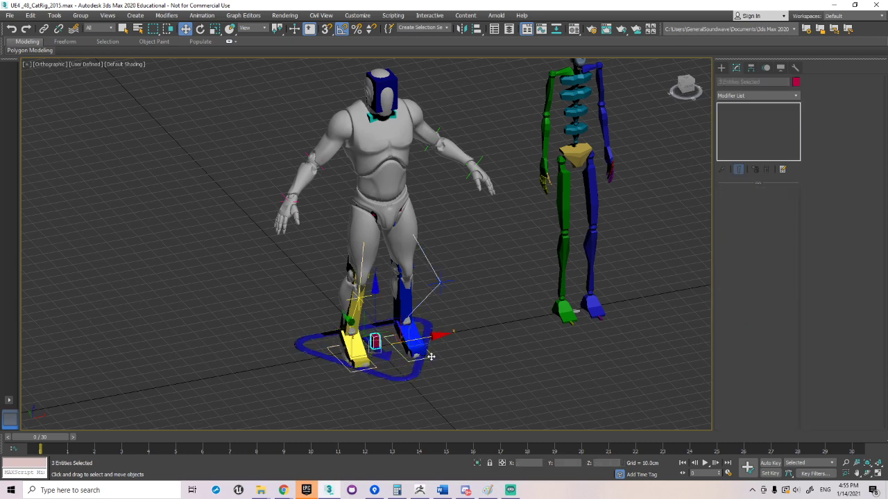
pyautogui.click(289, 199)
pyautogui.click(475, 165)
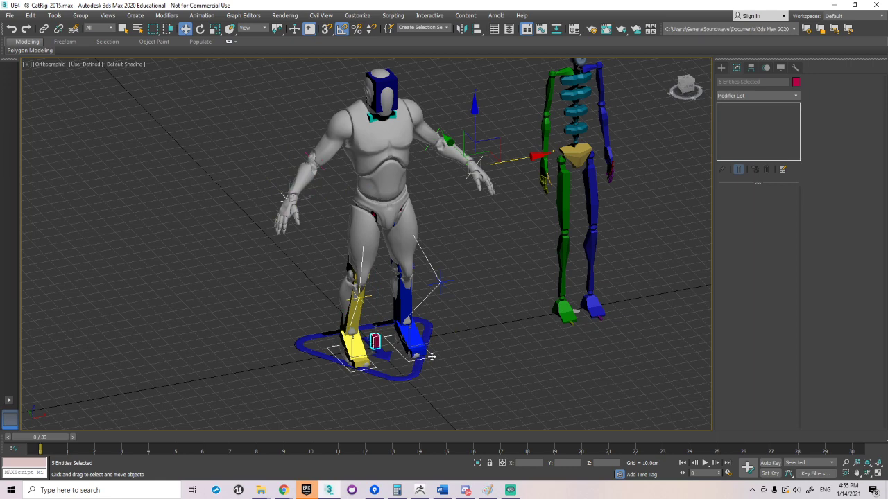
# Try moving PelvisBone001 sideways to test how the CAT rig's body follows it, and undo the move.
pyautogui.click(374, 341)
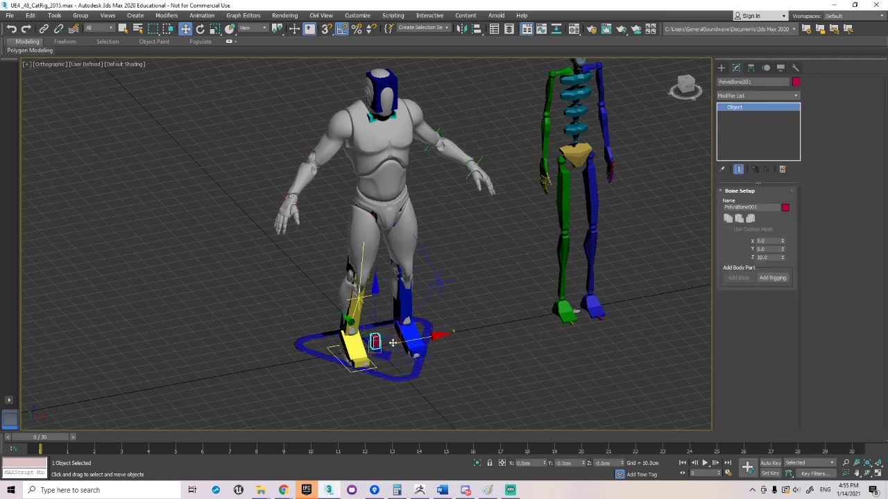
pyautogui.moveTo(375, 341)
pyautogui.mouseDown()
pyautogui.moveTo(346, 352)
pyautogui.moveTo(374, 344)
pyautogui.mouseUp()
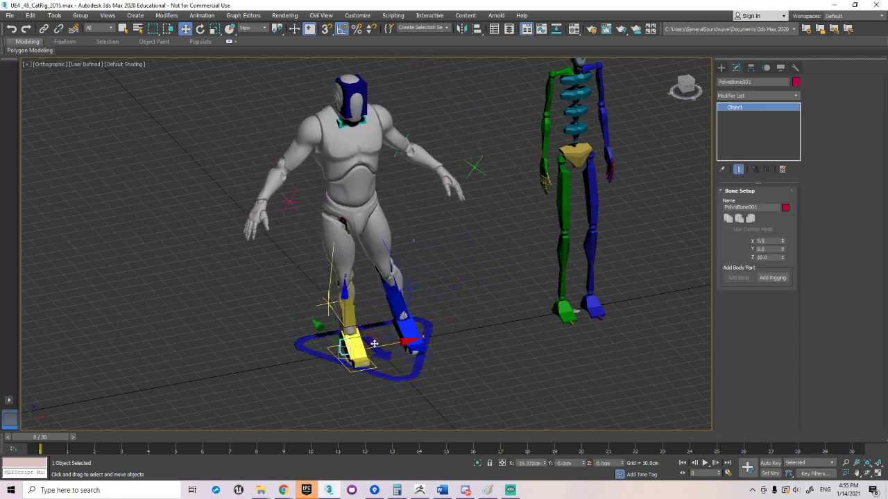
pyautogui.hotkey('ctrl', 'z')
# Select the biped's Bip001 root inside its pelvis and try moving it sideways for comparison.
pyautogui.moveTo(545, 218); pyautogui.dragTo(482, 269, button='middle')
pyautogui.click(519, 203)
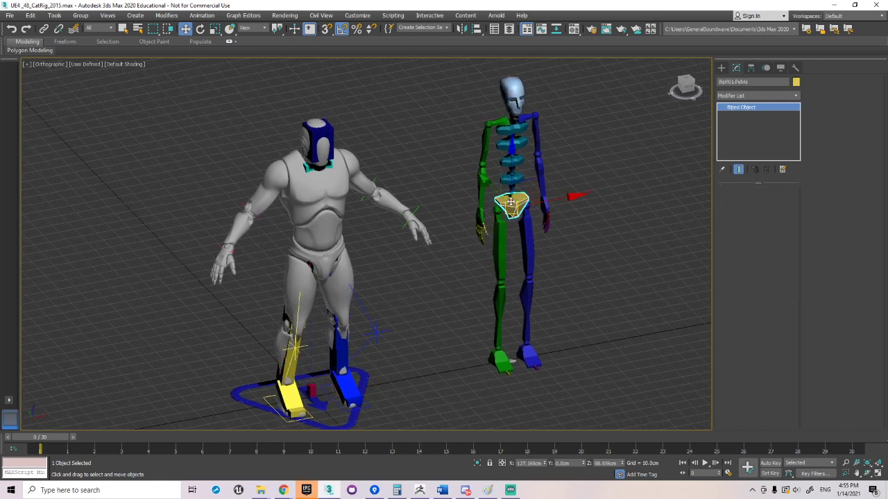
pyautogui.click(511, 202)
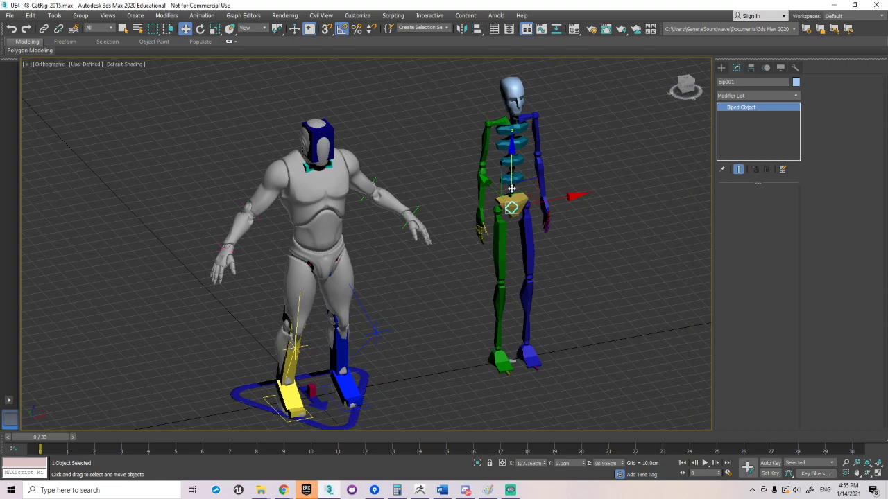
pyautogui.moveTo(559, 200)
pyautogui.mouseDown()
pyautogui.moveTo(568, 202)
pyautogui.moveTo(545, 212)
pyautogui.moveTo(563, 213)
pyautogui.mouseUp()
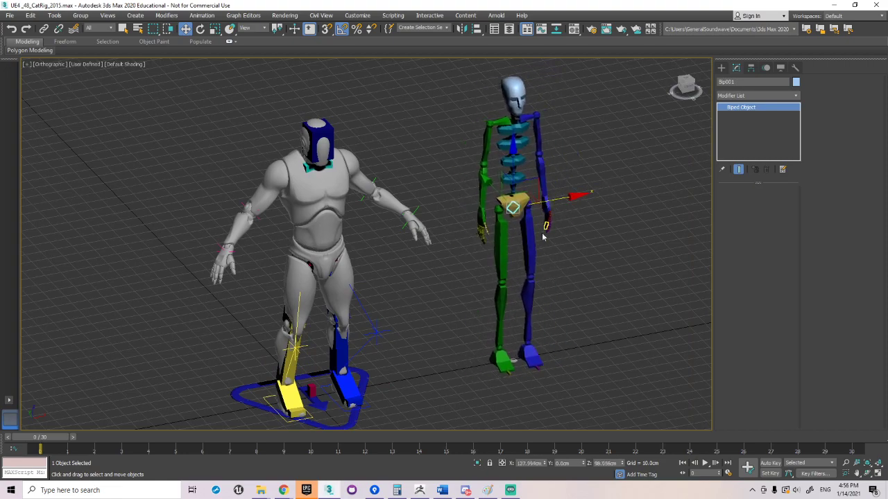
# Try moving PelvisBone001 and the CAT rig's base triangle sideways to compare them, and undo the triangle's move.
pyautogui.keyDown('alt'); pyautogui.moveTo(416, 332); pyautogui.dragTo(439, 306, button='middle'); pyautogui.keyUp('alt')
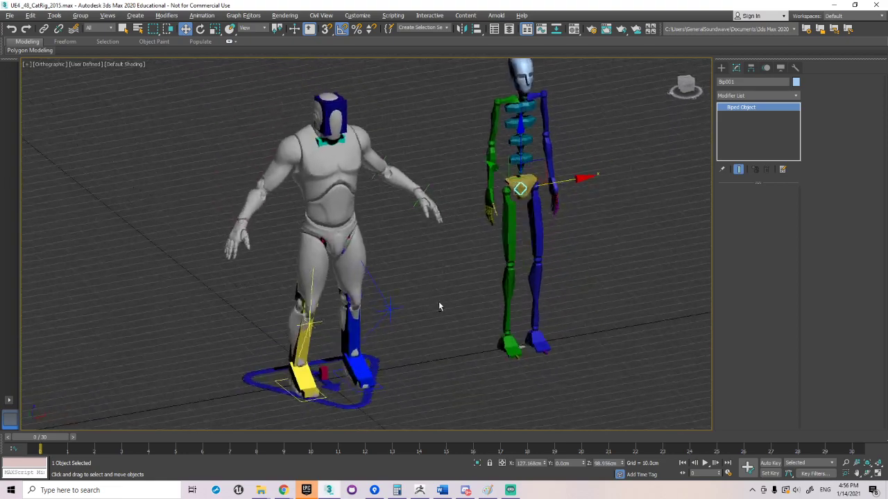
pyautogui.click(324, 375)
pyautogui.moveTo(360, 374)
pyautogui.mouseDown()
pyautogui.moveTo(337, 382)
pyautogui.moveTo(359, 375)
pyautogui.mouseUp()
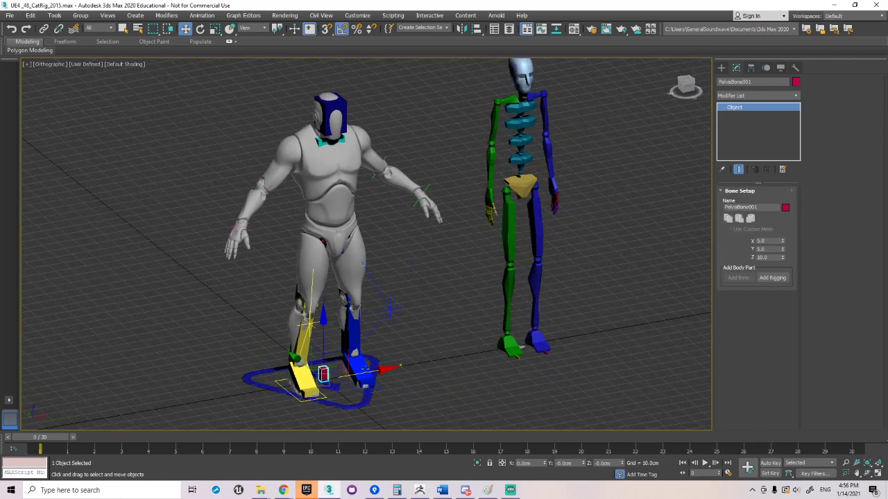
pyautogui.keyDown('alt'); pyautogui.moveTo(394, 368); pyautogui.dragTo(375, 406, button='middle'); pyautogui.keyUp('alt')
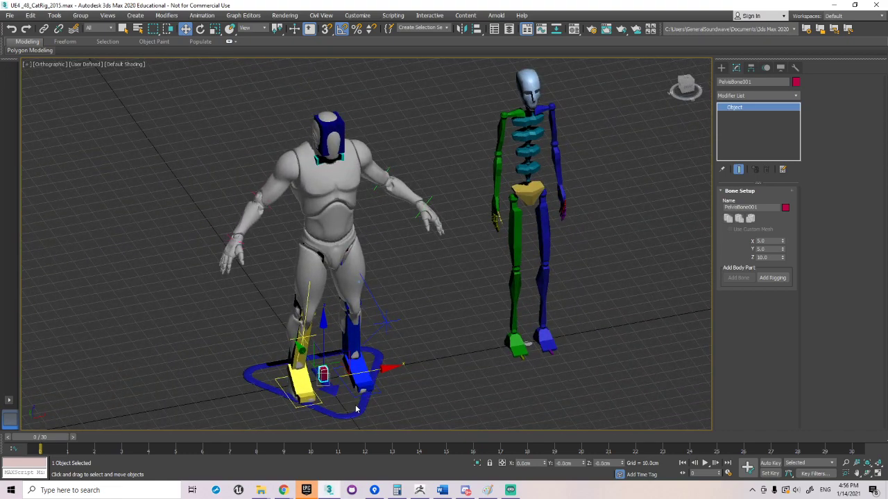
pyautogui.click(356, 409)
pyautogui.moveTo(360, 375); pyautogui.dragTo(380, 371)
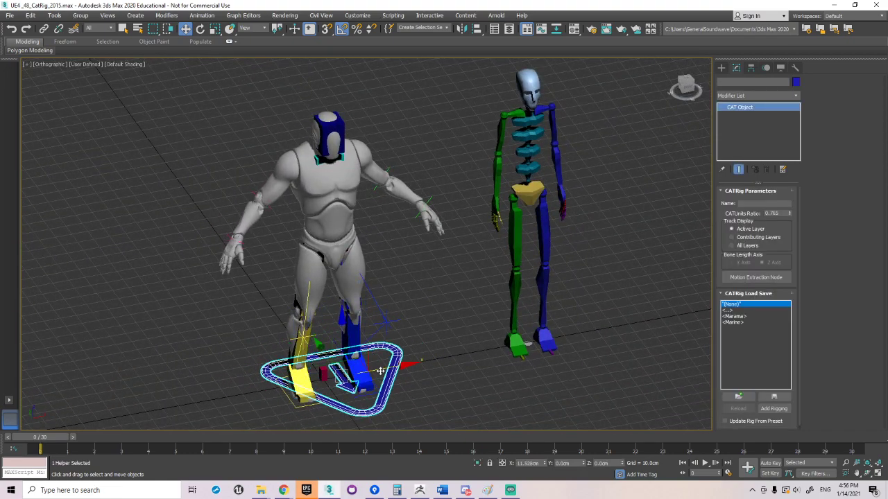
pyautogui.hotkey('ctrl', 'z')
# Hide the CAT rig's base triangle and save the scene.
pyautogui.rightClick(434, 299)
pyautogui.click(458, 269)
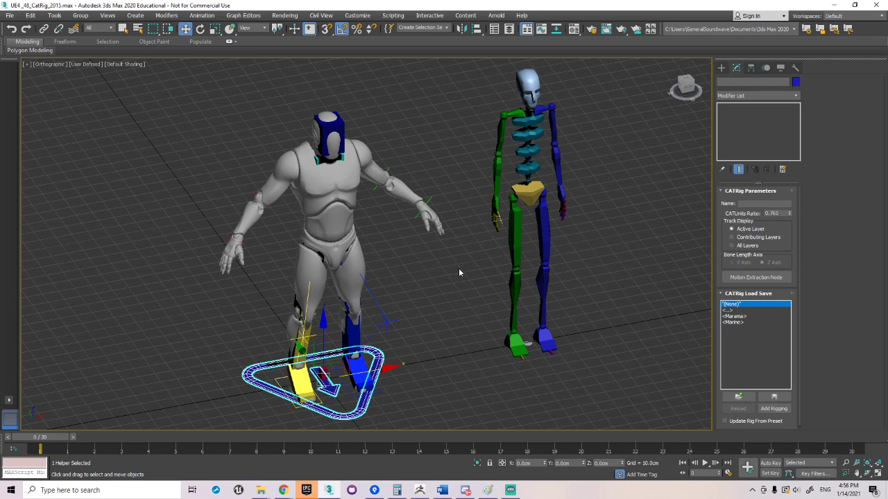
pyautogui.moveTo(339, 237); pyautogui.dragTo(356, 232, button='middle')
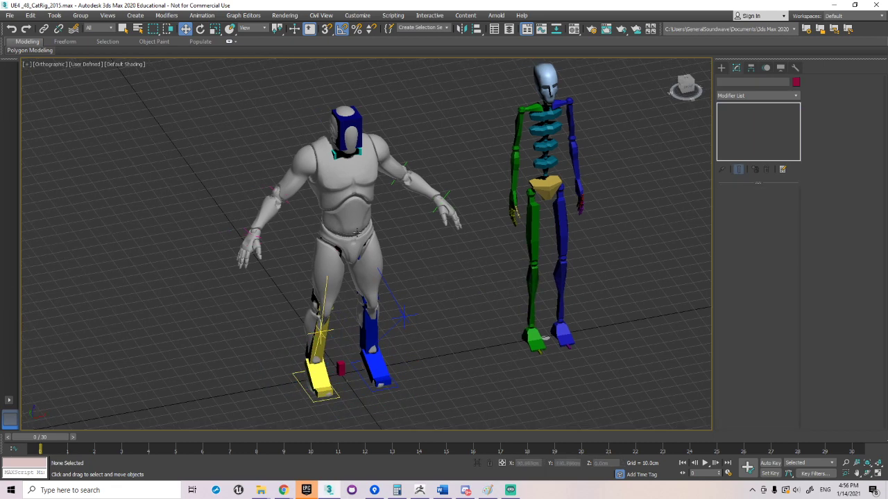
pyautogui.click(10, 15)
pyautogui.click(22, 85)
pyautogui.moveTo(557, 367); pyautogui.dragTo(558, 375, button='middle')
# Turn on Auto Key, show the motion parameters, and select the biped's right foot together with the CAT rig's RPlatform foot target.
pyautogui.press('n')
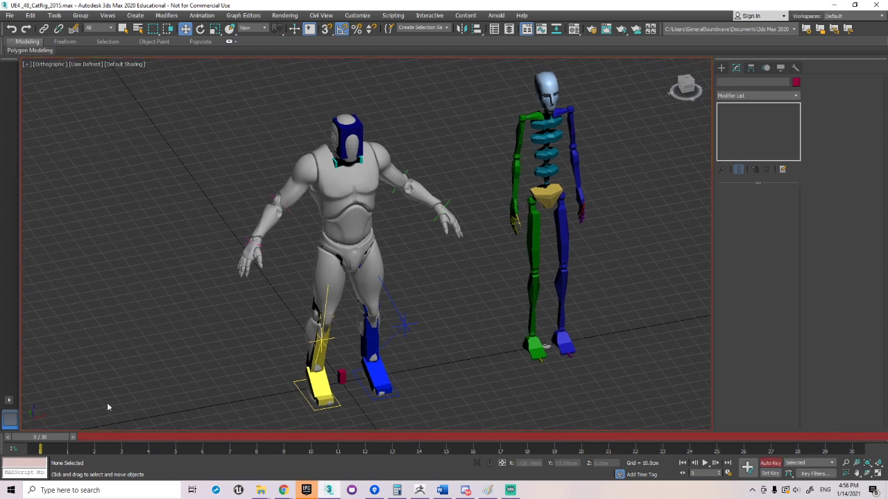
pyautogui.moveTo(35, 437)
pyautogui.mouseDown()
pyautogui.moveTo(201, 437)
pyautogui.moveTo(38, 437)
pyautogui.mouseUp()
pyautogui.click(305, 400)
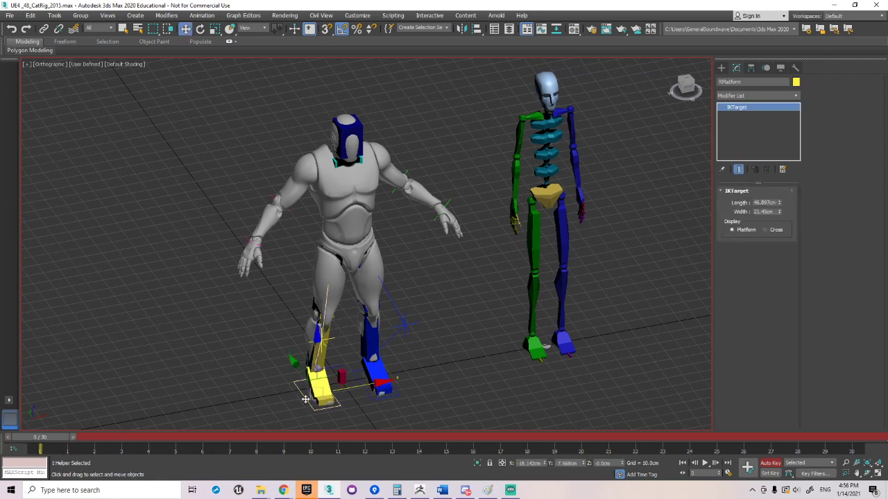
pyautogui.click(766, 68)
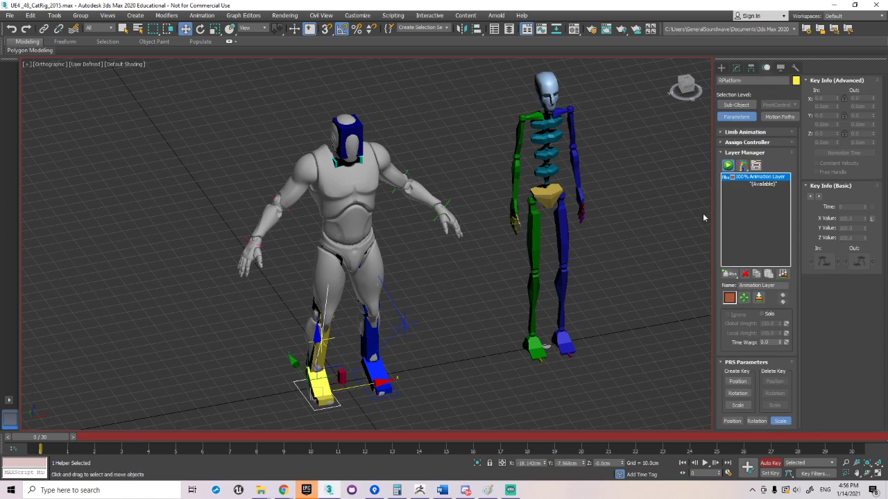
pyautogui.click(554, 209)
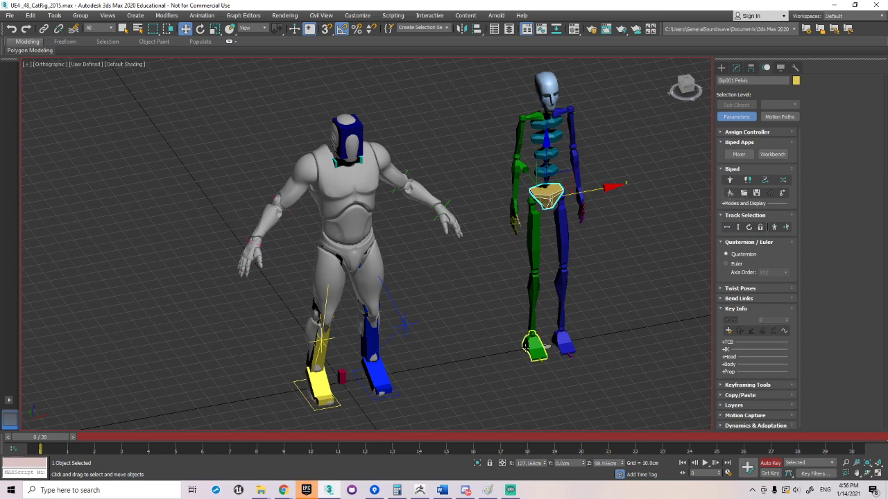
pyautogui.click(533, 344)
pyautogui.keyDown('ctrl'); pyautogui.click(298, 392); pyautogui.keyUp('ctrl')
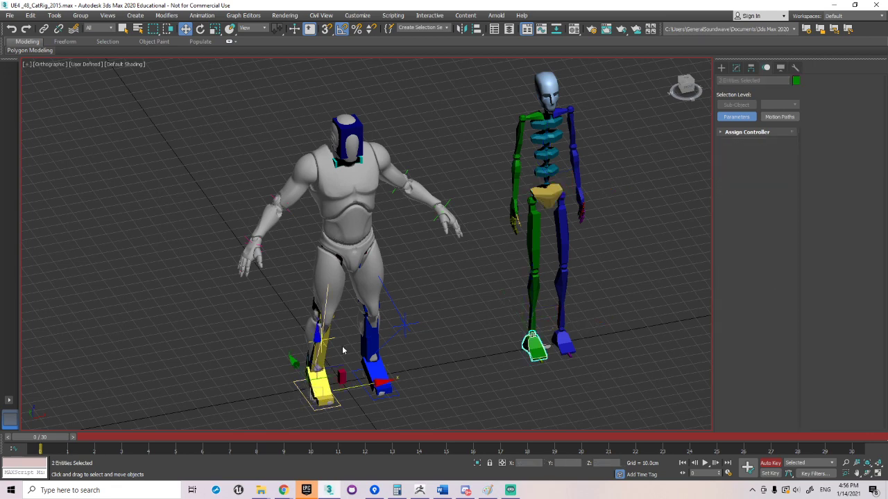
# Try raising both rigs' right feet together at frame 0, check the biped's right hand, and undo the changes.
pyautogui.moveTo(316, 339); pyautogui.dragTo(314, 312)
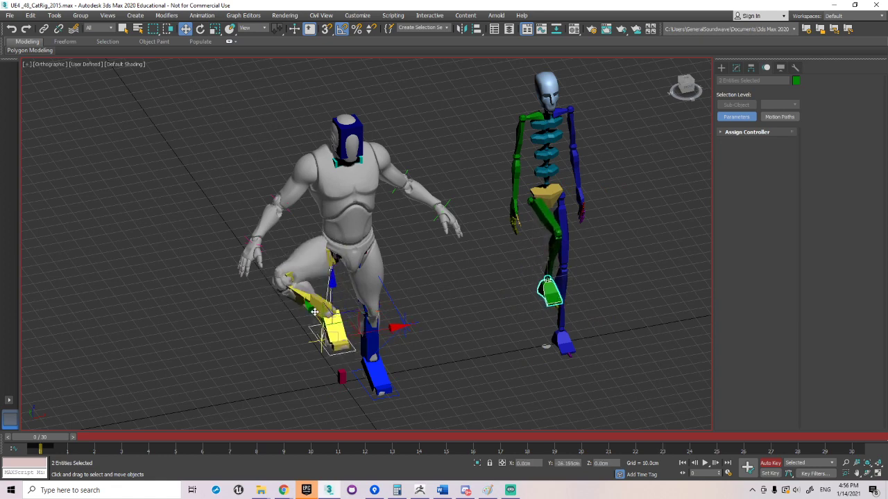
pyautogui.click(513, 208)
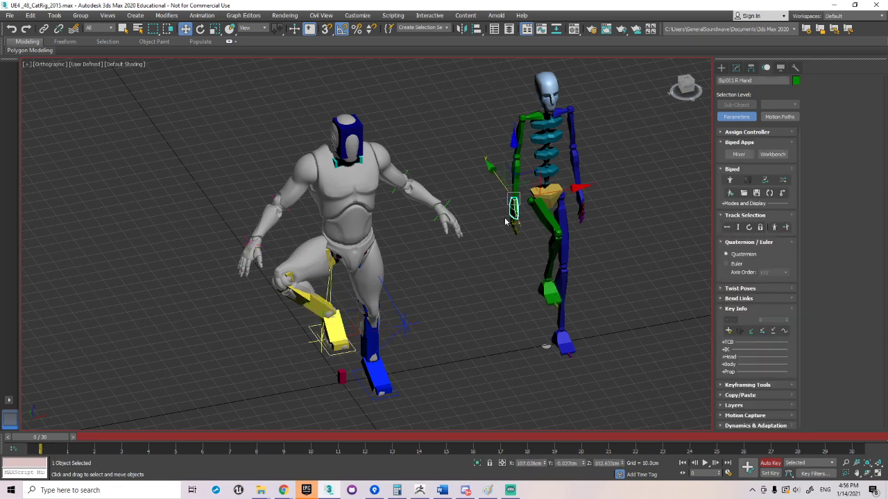
pyautogui.hotkey('ctrl', 'z')
pyautogui.hotkey('ctrl', 'z')
pyautogui.hotkey('ctrl', 'z')
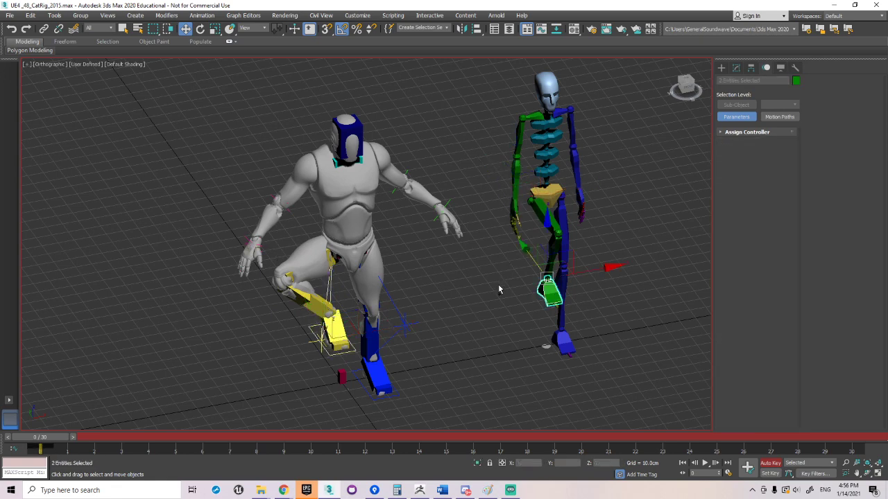
# Create position and rotation keys for both rigs' right feet at frame 5 and shift the keys to frame 0.
pyautogui.moveTo(50, 439); pyautogui.dragTo(184, 438)
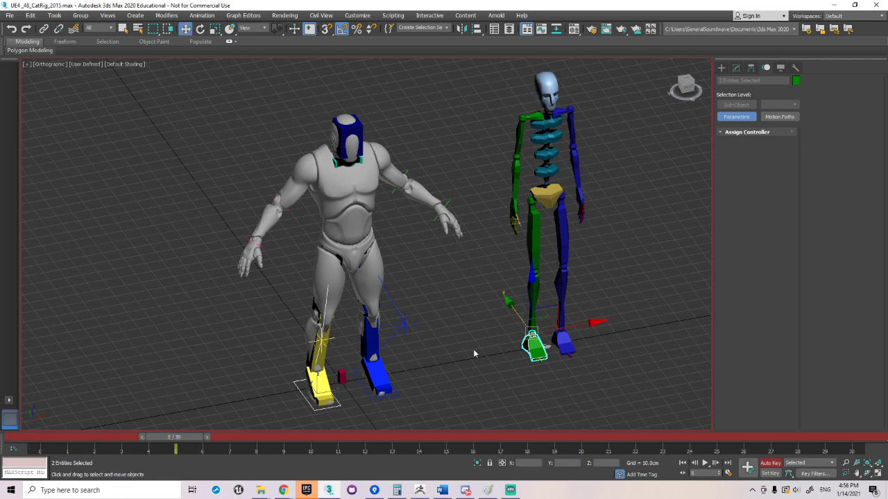
pyautogui.rightClick(175, 438)
pyautogui.click(445, 269)
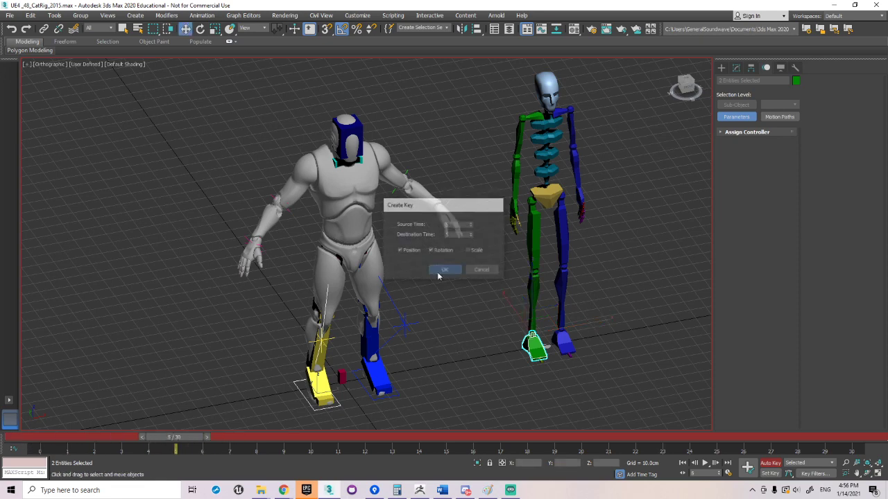
pyautogui.moveTo(181, 447); pyautogui.dragTo(46, 448)
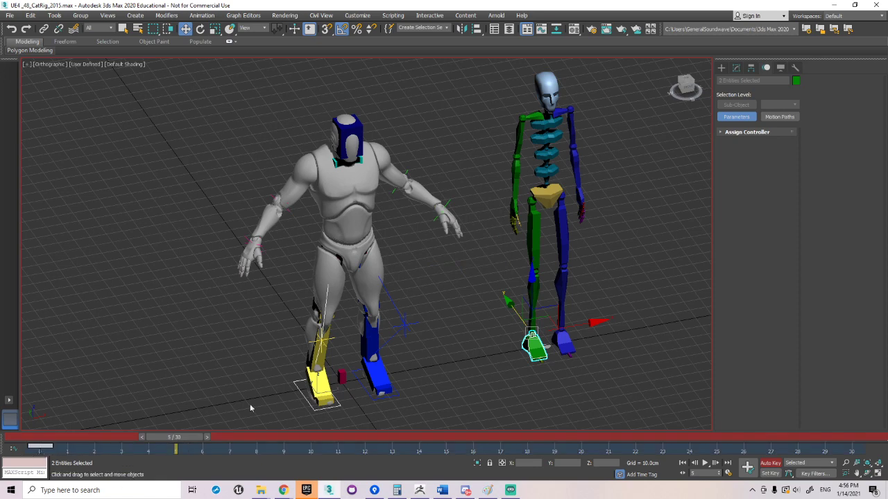
# Raise both right feet at frame 5, copy the frame 0 keys to frame 10, and return the timeline to frame 0.
pyautogui.moveTo(530, 289); pyautogui.dragTo(548, 279)
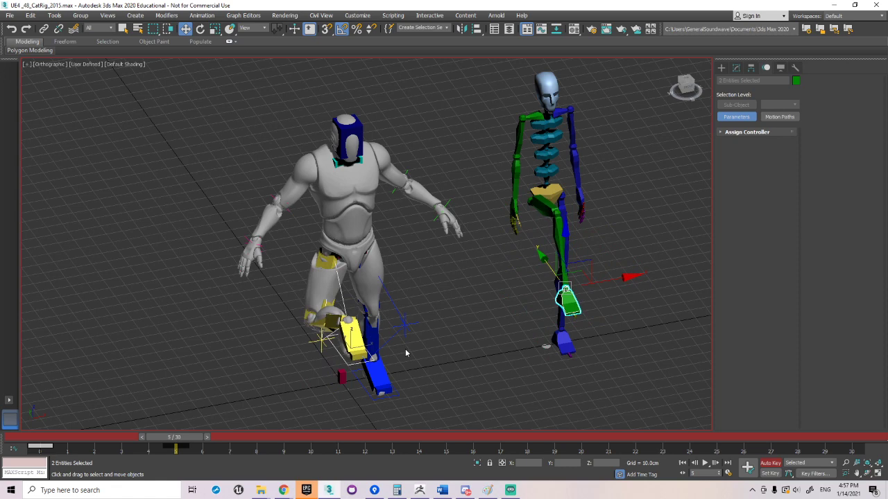
pyautogui.moveTo(179, 438); pyautogui.dragTo(314, 447)
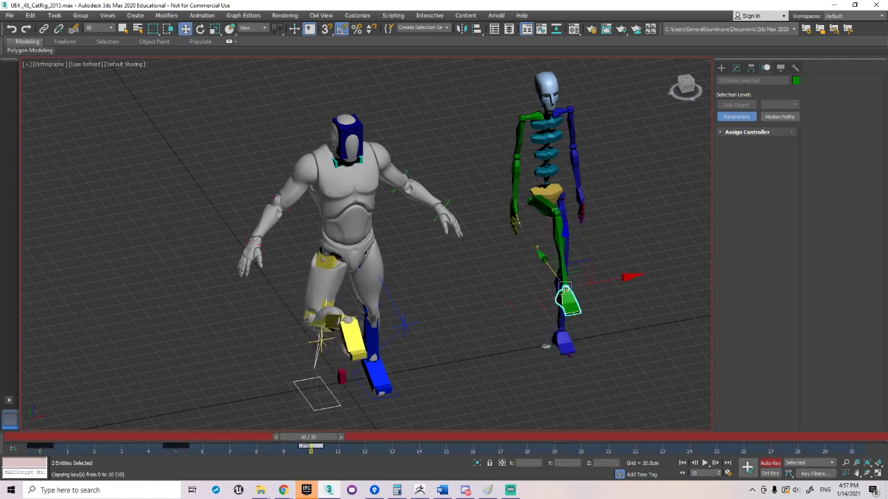
pyautogui.click(118, 452)
pyautogui.moveTo(118, 454); pyautogui.dragTo(42, 454)
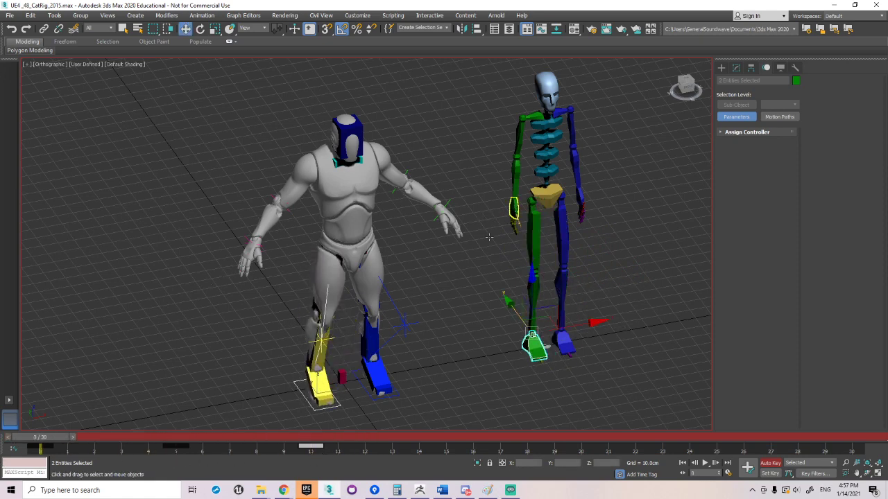
# Create position and rotation keys at frame 0 for the biped's right hand.
pyautogui.click(513, 208)
pyautogui.rightClick(39, 438)
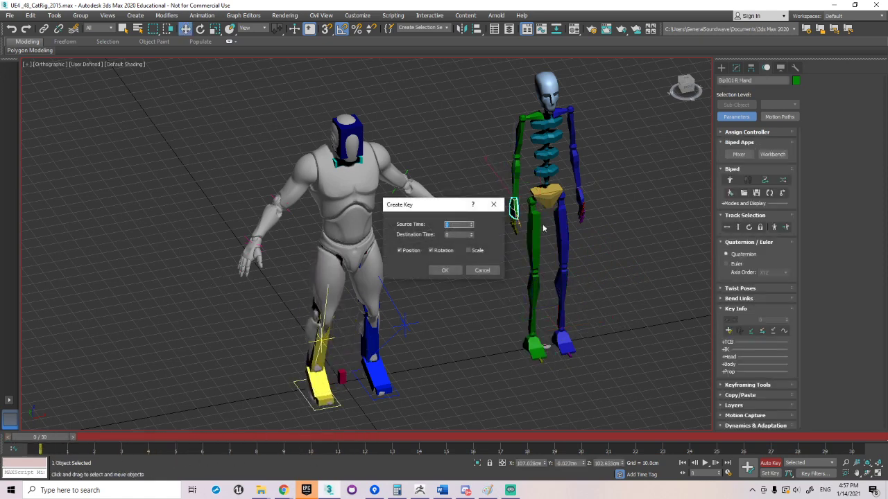
pyautogui.click(444, 270)
# At frame 5, move the biped's right hand inward to the front of the pelvis so the arm bends.
pyautogui.click(195, 438)
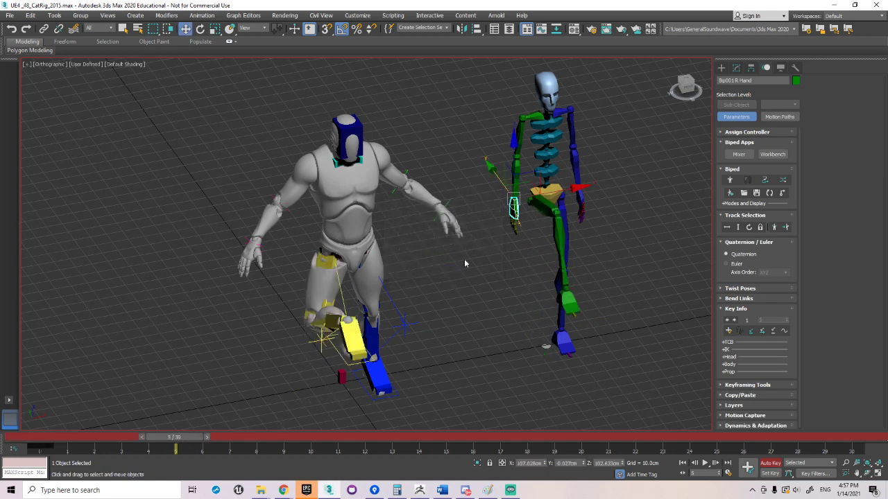
pyautogui.moveTo(508, 190); pyautogui.dragTo(541, 143)
pyautogui.rightClick(540, 141)
pyautogui.click(558, 159)
pyautogui.rightClick(538, 142)
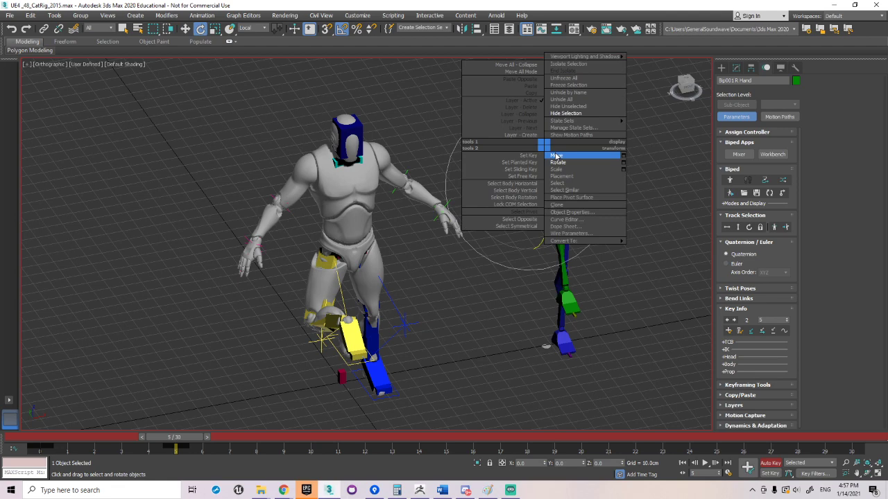
pyautogui.click(558, 152)
pyautogui.moveTo(507, 174); pyautogui.dragTo(527, 171)
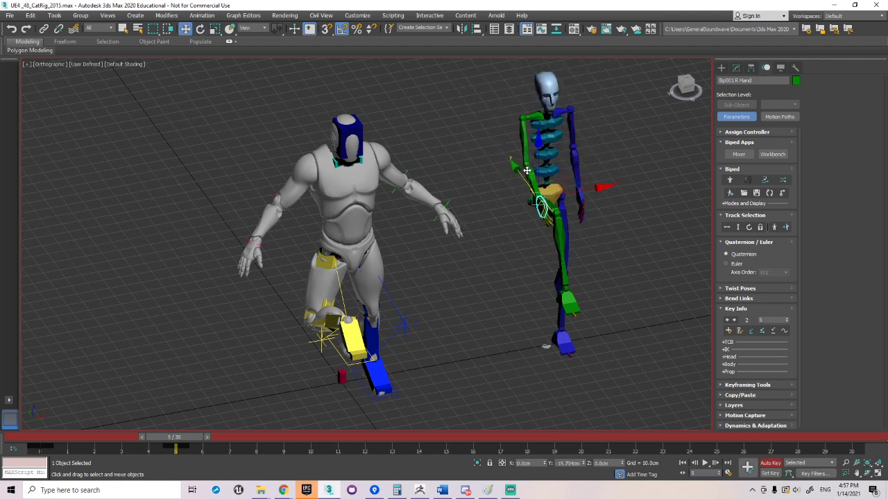
pyautogui.click(533, 116)
pyautogui.rightClick(535, 102)
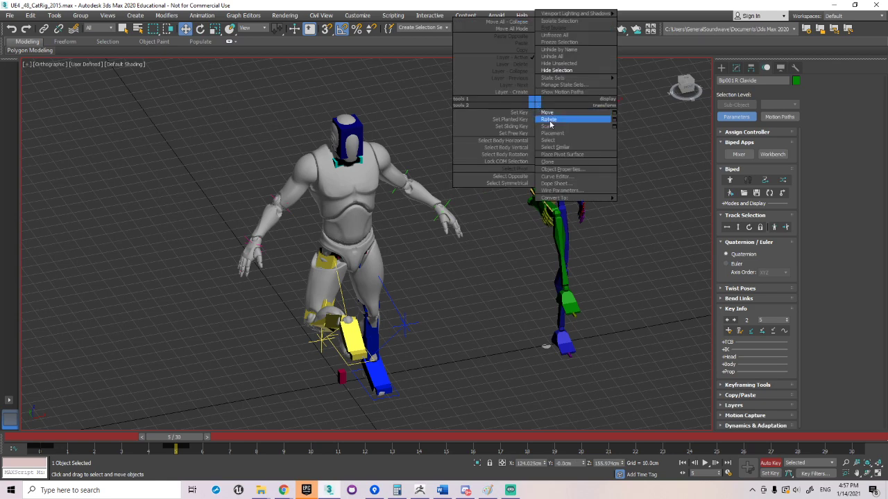
pyautogui.click(553, 119)
pyautogui.rightClick(566, 128)
pyautogui.click(576, 134)
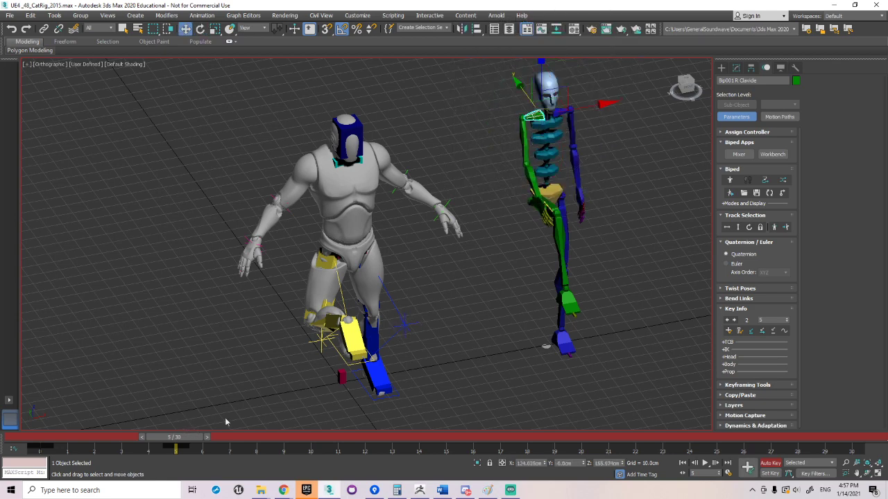
# Copy the frame 0 keys of the biped's whole right arm, from the clavicle down, to frame 10.
pyautogui.moveTo(177, 438); pyautogui.dragTo(312, 437)
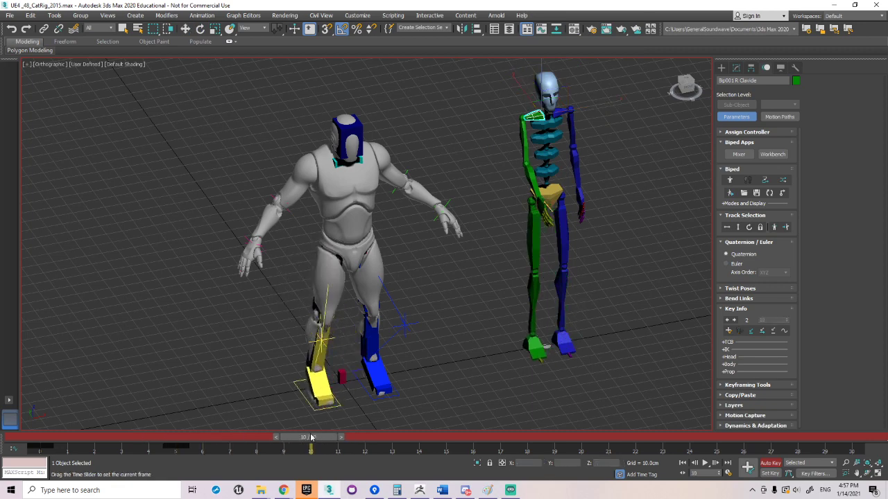
pyautogui.doubleClick(535, 118)
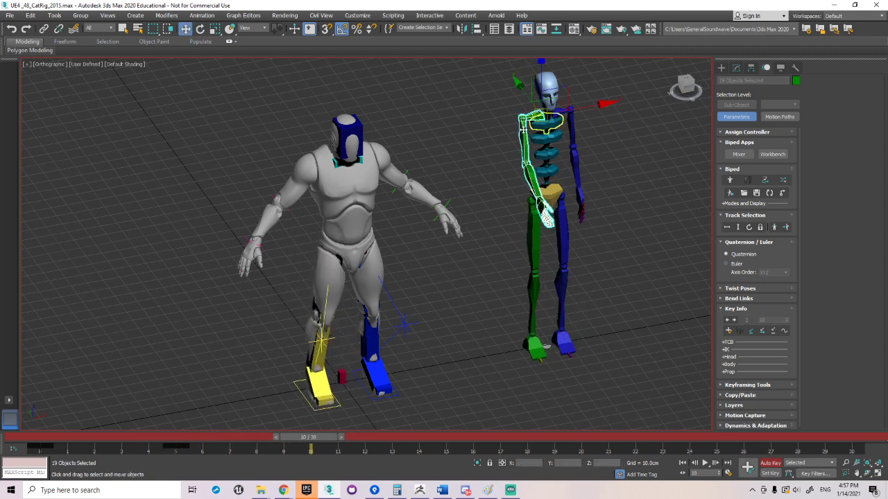
pyautogui.keyDown('shift'); pyautogui.moveTo(83, 451); pyautogui.dragTo(310, 446); pyautogui.keyUp('shift')
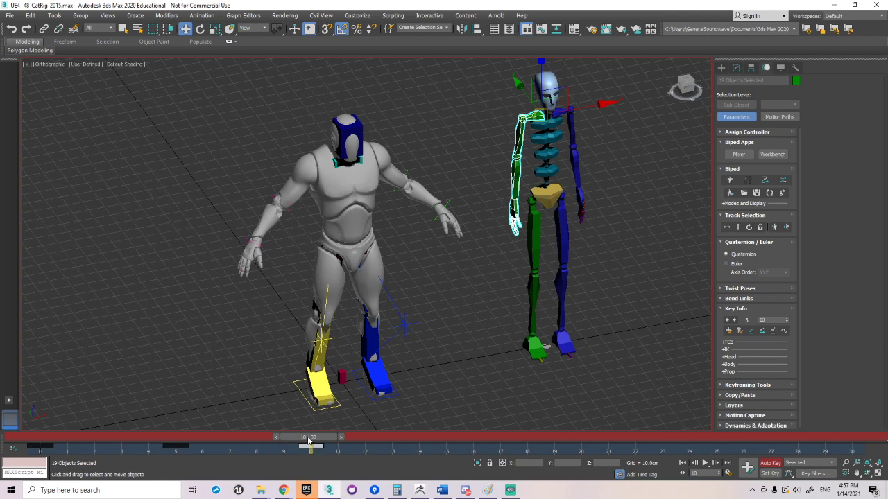
# Select the CAT rig's right arm bones including the collarbone and create position and rotation keys for them at frame 10.
pyautogui.doubleClick(286, 195)
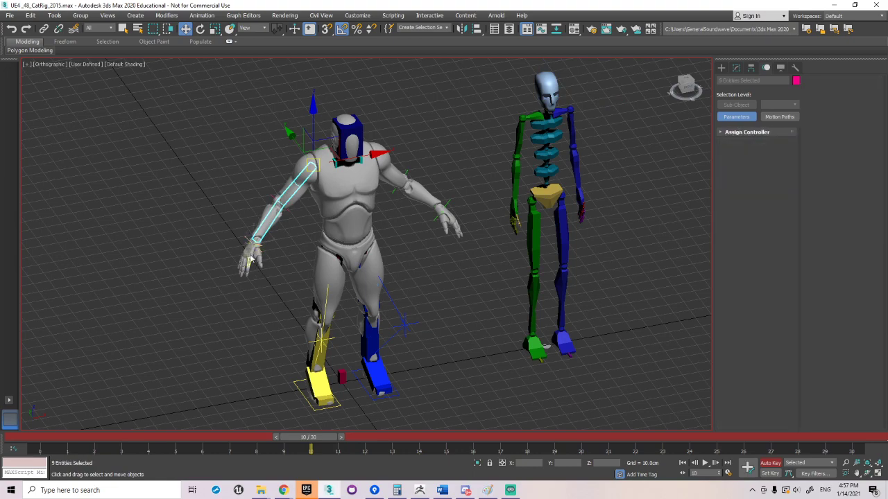
pyautogui.scroll(6, 250, 252)
pyautogui.press('F3')
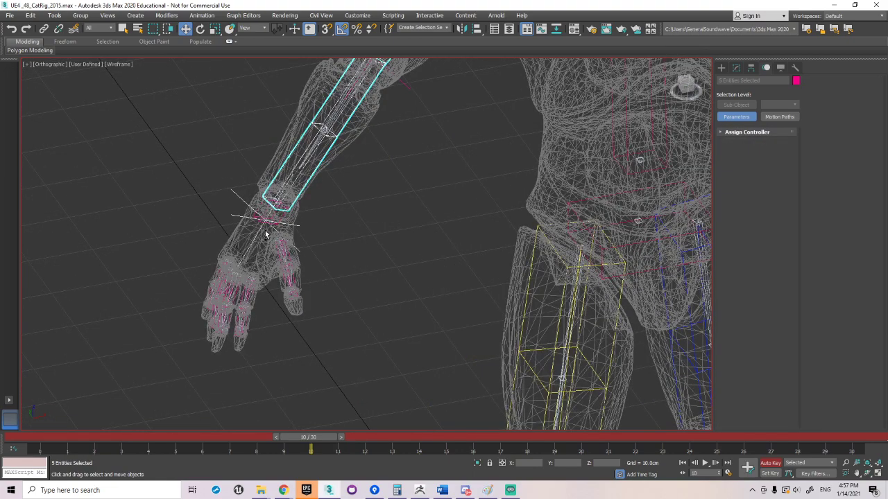
pyautogui.scroll(-6, 317, 283)
pyautogui.scroll(3, 328, 290)
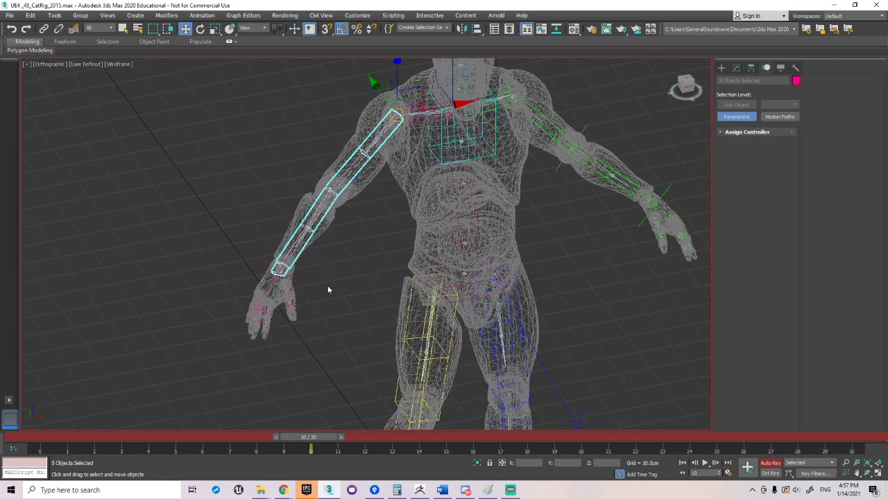
pyautogui.scroll(-3, 328, 290)
pyautogui.scroll(7, 364, 222)
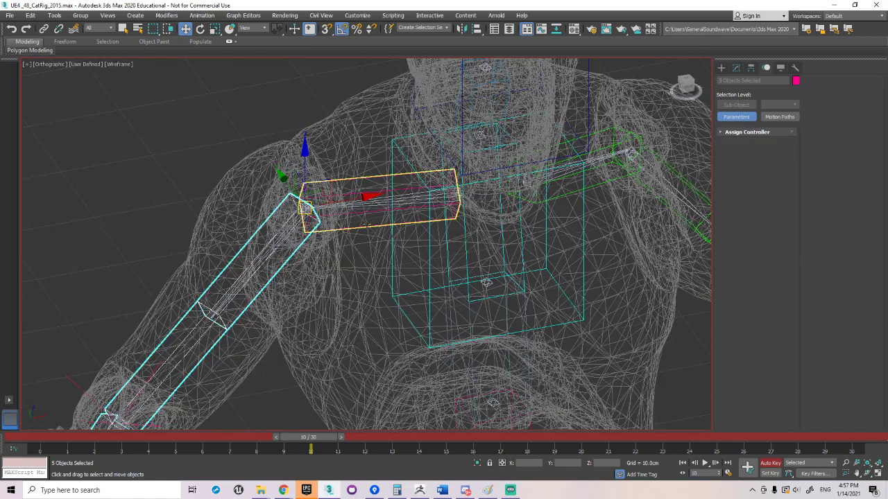
pyautogui.scroll(-6, 367, 242)
pyautogui.rightClick(317, 438)
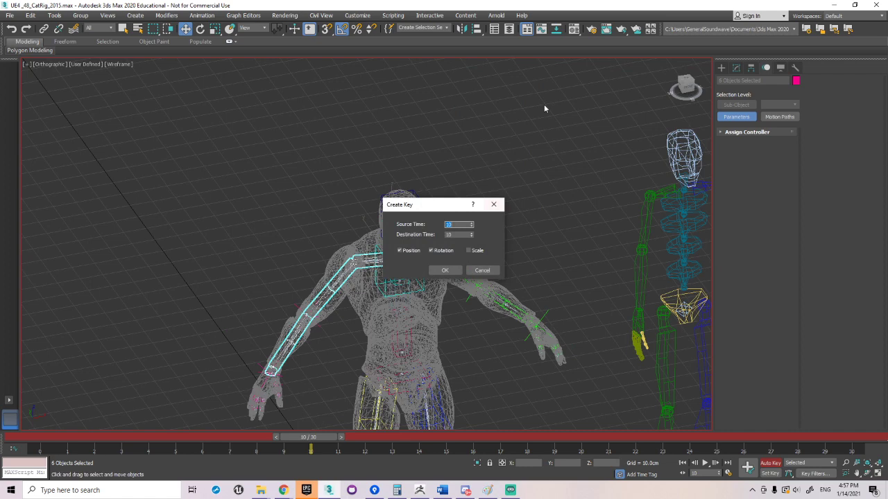
pyautogui.click(444, 270)
# At frame 15, rotate the CAT rig's right collarbone and upper arm bones to swing the arm in front of the torso.
pyautogui.moveTo(312, 438); pyautogui.dragTo(443, 438)
pyautogui.click(368, 262)
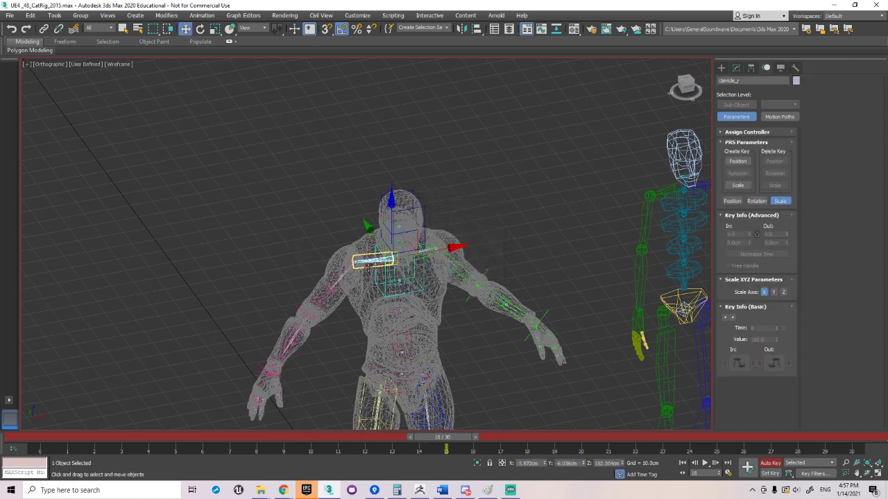
pyautogui.press('F3')
pyautogui.rightClick(366, 239)
pyautogui.click(395, 237)
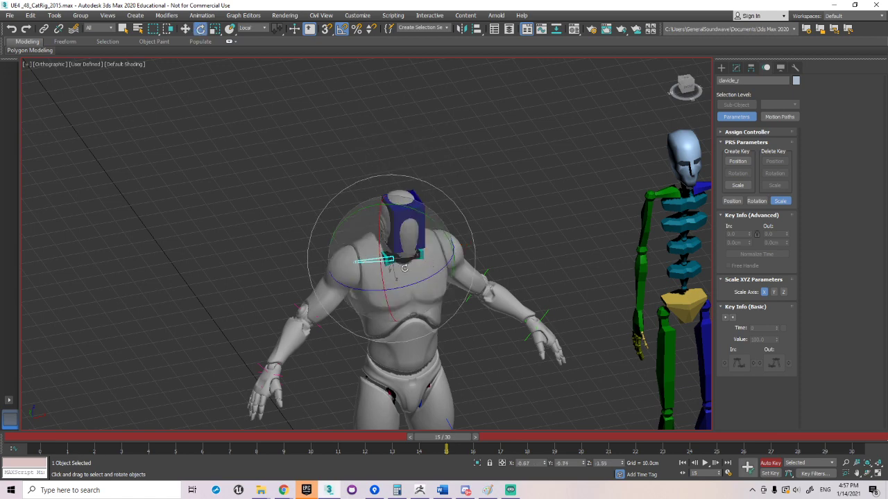
pyautogui.click(349, 247)
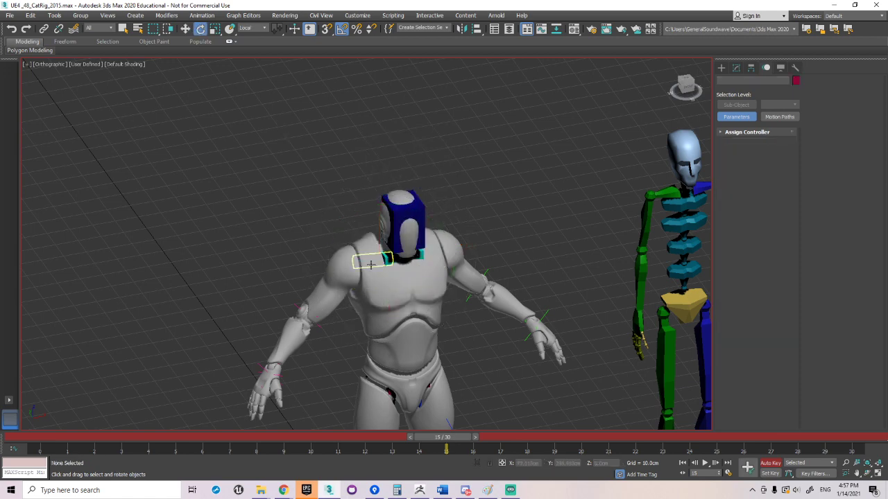
pyautogui.click(362, 263)
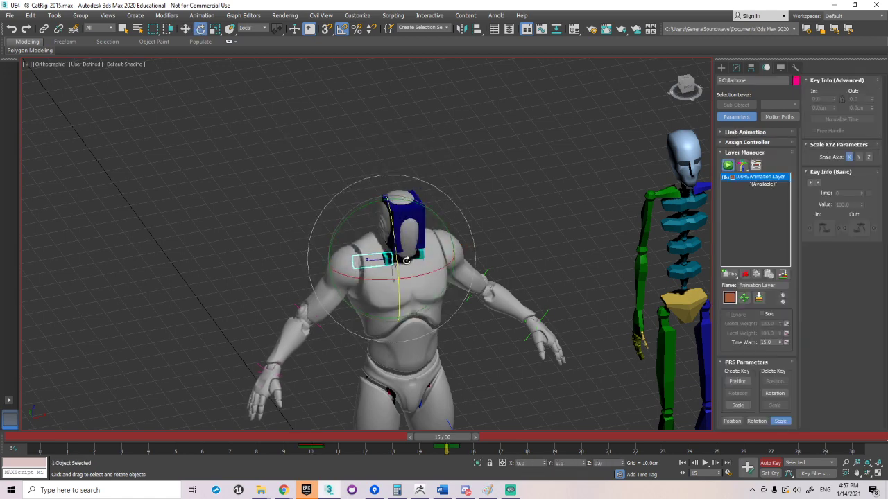
pyautogui.moveTo(425, 235); pyautogui.dragTo(374, 277)
pyautogui.press('pagedown')
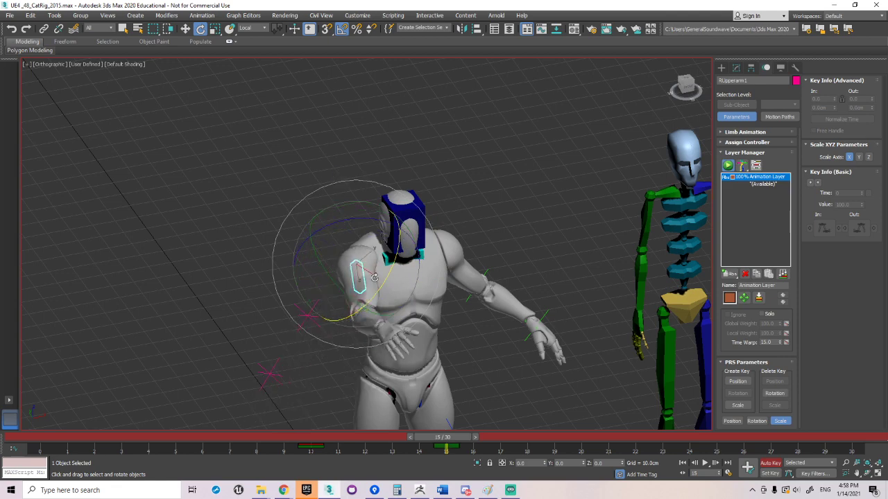
pyautogui.press('pagedown')
pyautogui.moveTo(354, 247); pyautogui.dragTo(388, 298)
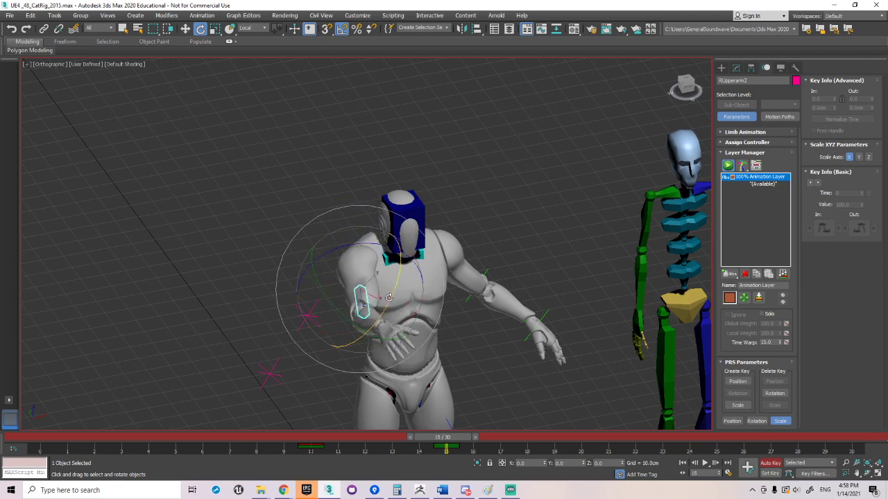
# Rotate the CAT rig's right forearm and palm at frame 15 so the hand rises in front of the face.
pyautogui.press('pagedown')
pyautogui.moveTo(395, 296); pyautogui.dragTo(398, 273)
pyautogui.press('pagedown')
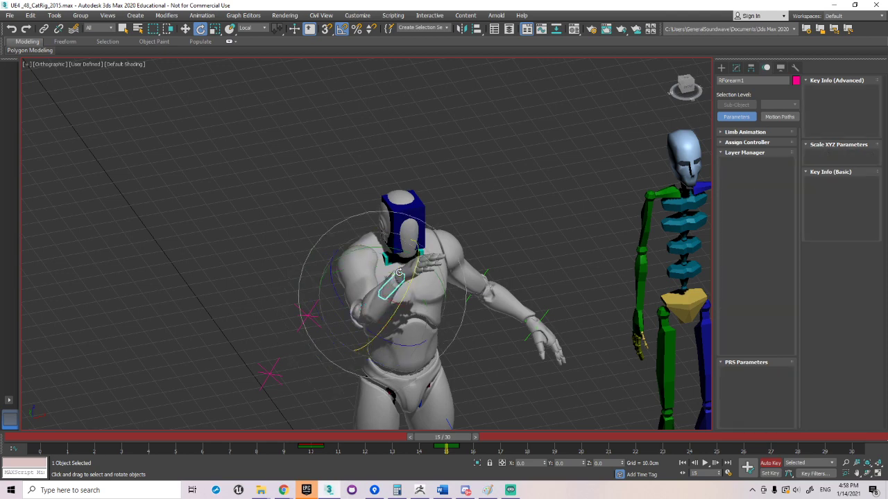
pyautogui.moveTo(396, 234); pyautogui.dragTo(321, 277)
pyautogui.moveTo(411, 297); pyautogui.dragTo(375, 295)
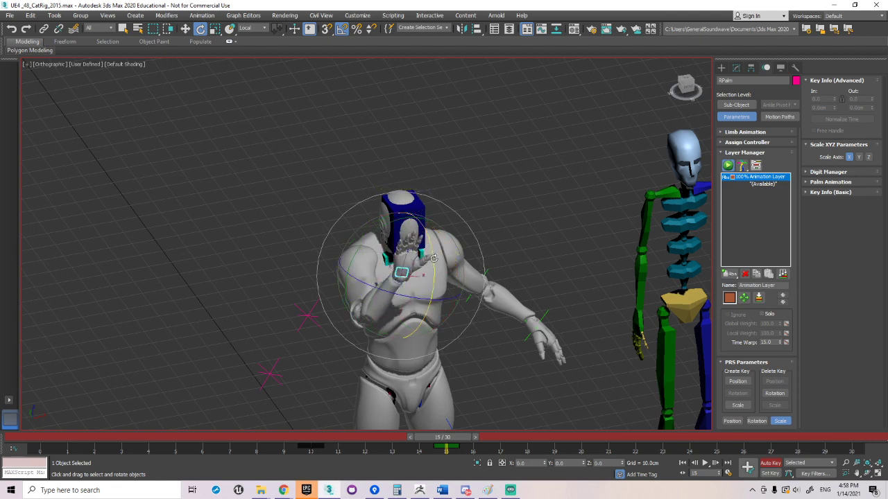
pyautogui.moveTo(434, 259)
pyautogui.mouseDown()
pyautogui.moveTo(437, 240)
pyautogui.moveTo(441, 247)
pyautogui.mouseUp()
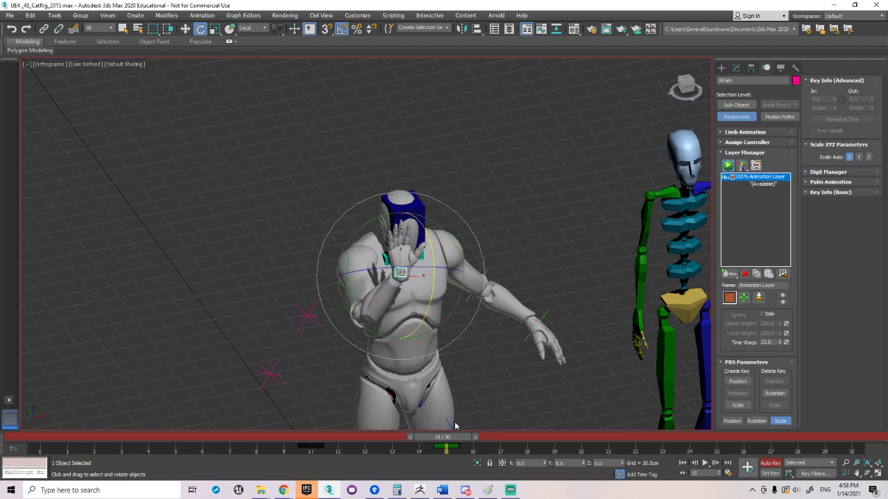
# Check the CAT rig's pose at frame 10, then rotate the biped's right clavicle at frame 15.
pyautogui.moveTo(454, 438); pyautogui.dragTo(310, 444)
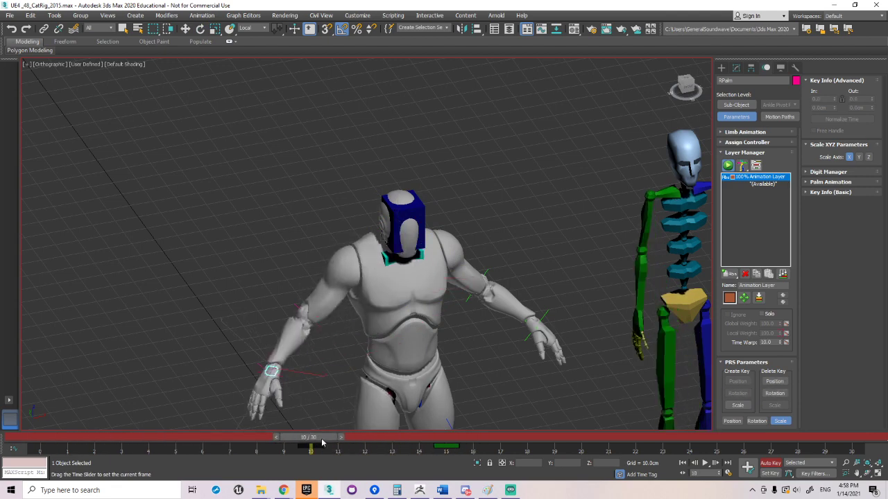
pyautogui.press('e')
pyautogui.moveTo(606, 264); pyautogui.dragTo(530, 202, button='middle')
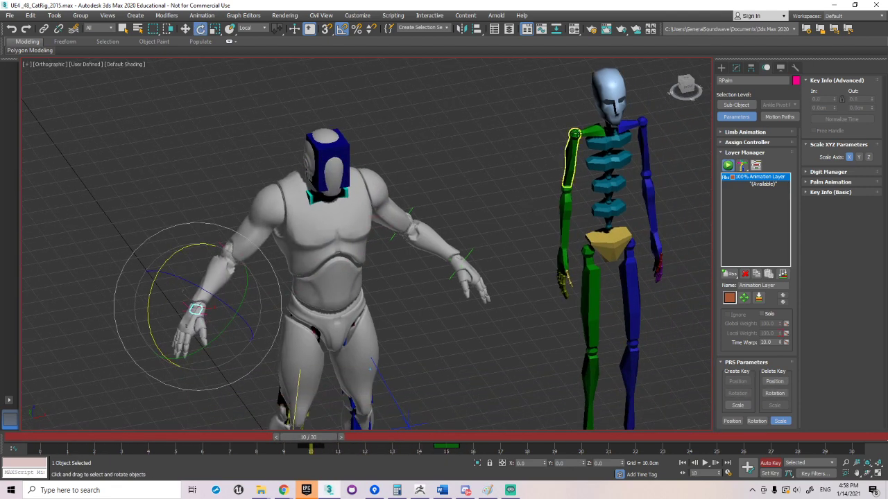
pyautogui.click(590, 132)
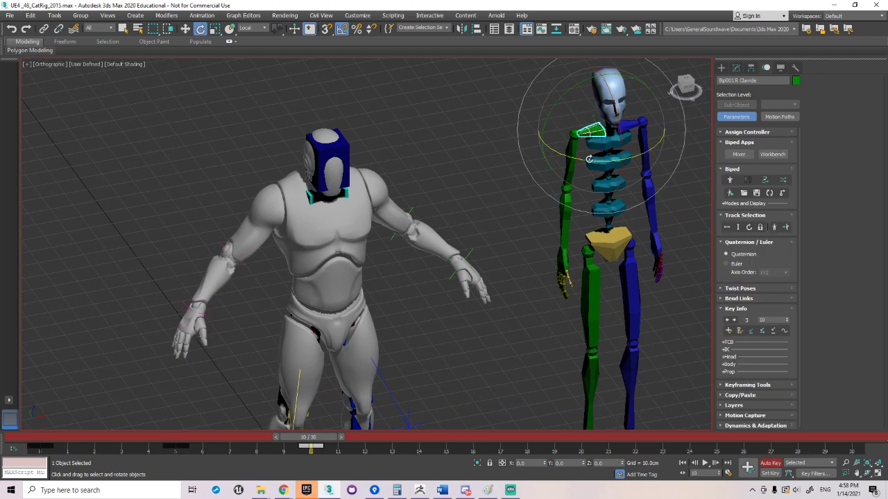
pyautogui.moveTo(324, 437); pyautogui.dragTo(446, 438)
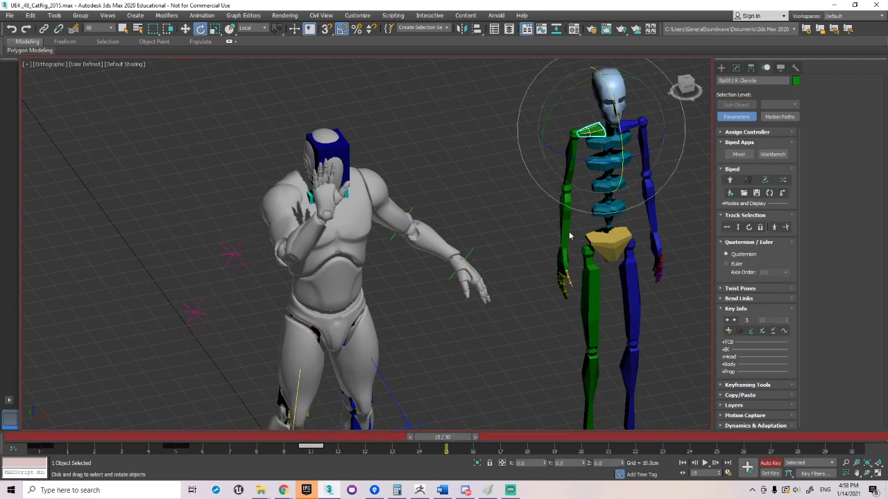
pyautogui.moveTo(597, 148)
pyautogui.mouseDown()
pyautogui.moveTo(603, 158)
pyautogui.moveTo(556, 115)
pyautogui.moveTo(572, 150)
pyautogui.moveTo(589, 159)
pyautogui.mouseUp()
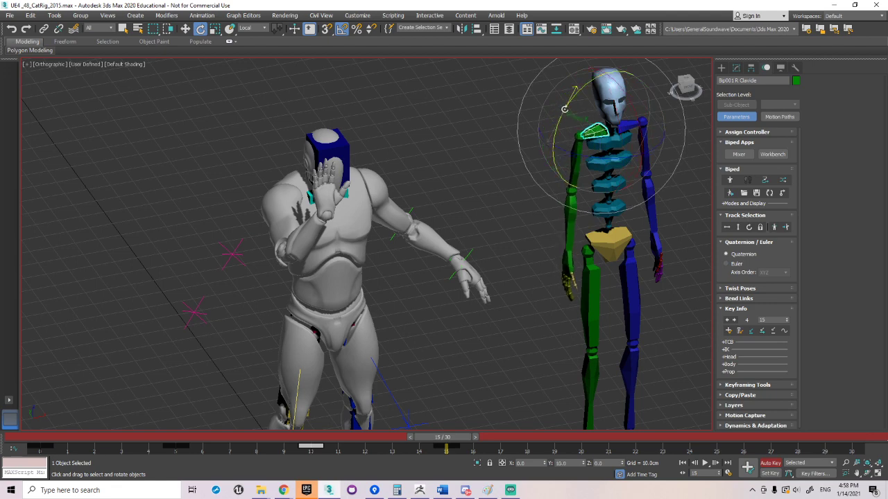
pyautogui.click(486, 198)
# Rotate the biped's right upper arm, forearm and hand at frame 15 to raise the hand in front of the face.
pyautogui.click(575, 154)
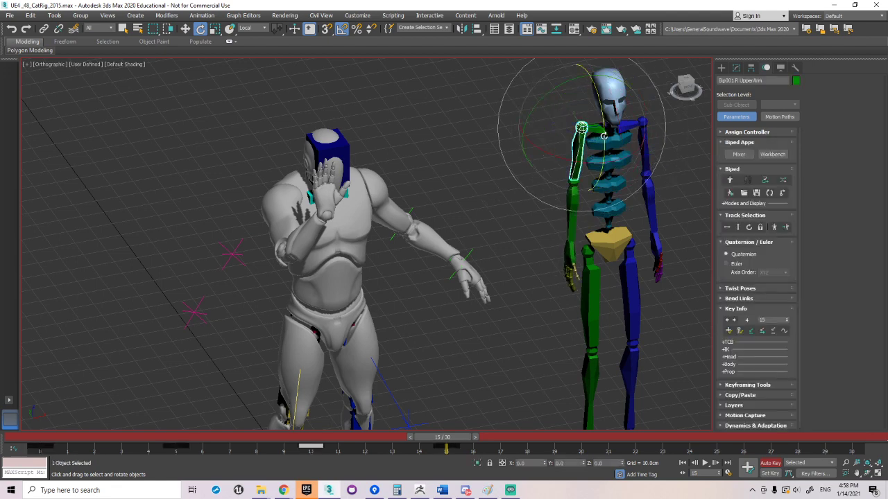
pyautogui.moveTo(597, 138); pyautogui.dragTo(567, 174)
pyautogui.click(603, 193)
pyautogui.click(618, 131)
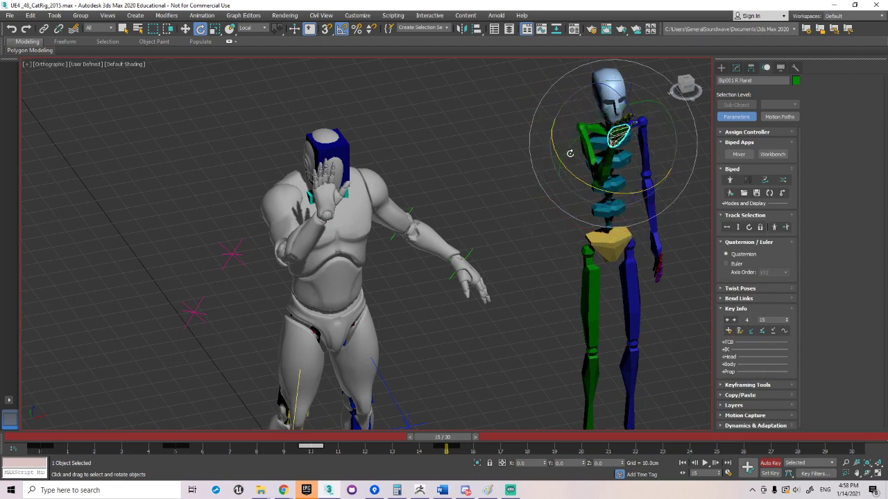
pyautogui.moveTo(649, 142); pyautogui.dragTo(643, 122)
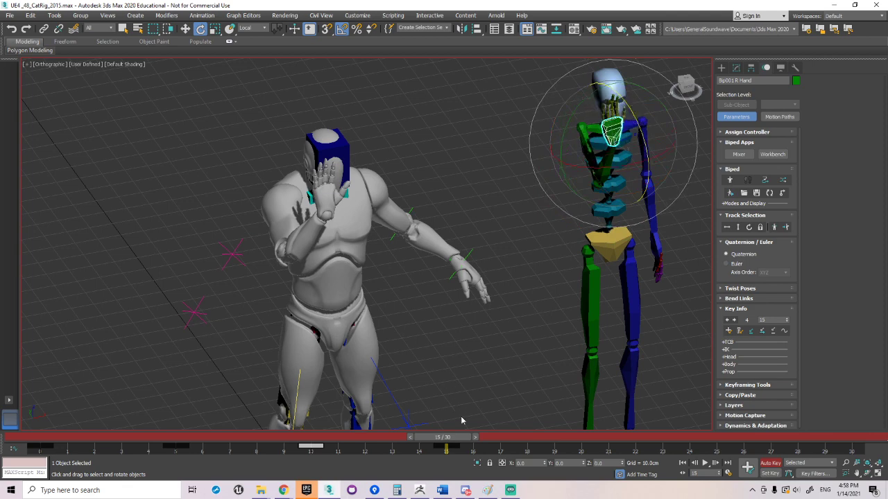
# Return the timeline to frame 0 with the Move tool active and save the scene.
pyautogui.moveTo(442, 437); pyautogui.dragTo(465, 434)
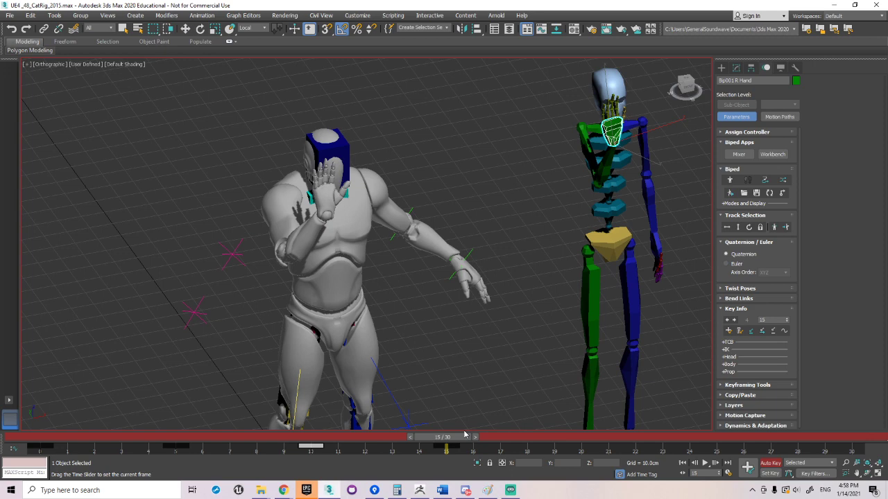
pyautogui.rightClick(534, 279)
pyautogui.click(548, 285)
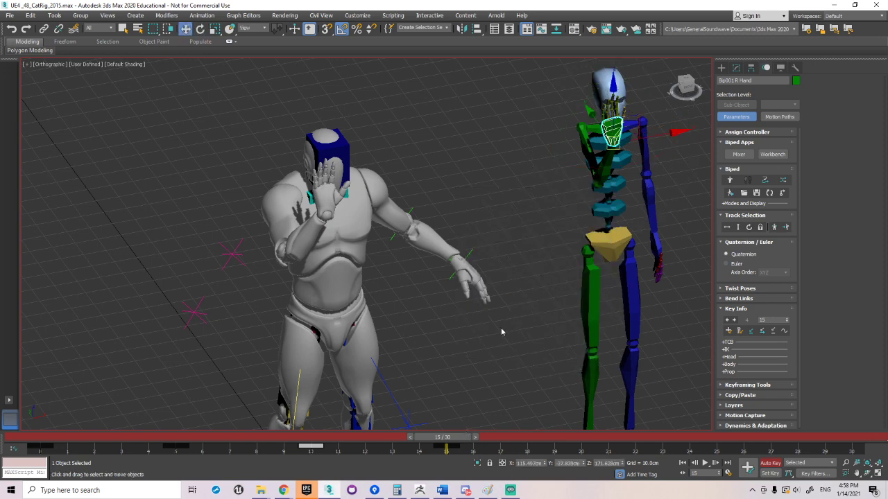
pyautogui.moveTo(452, 440); pyautogui.dragTo(10, 417)
pyautogui.press('w')
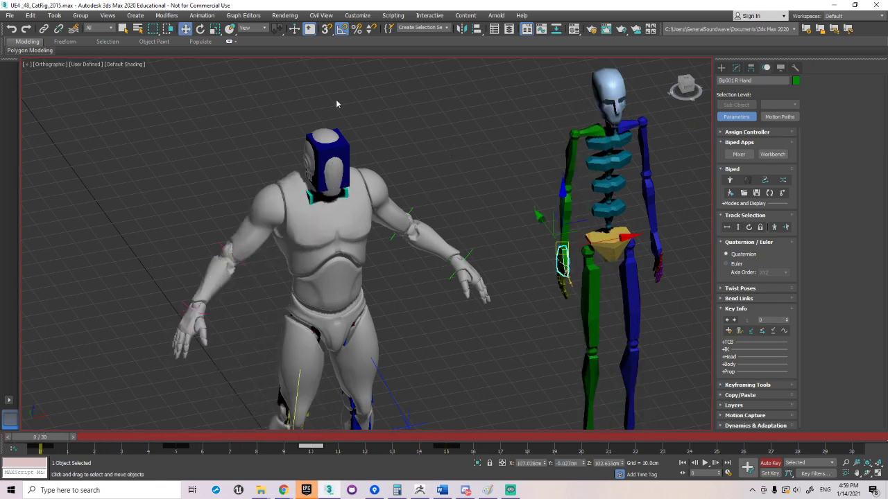
pyautogui.click(11, 16)
pyautogui.click(21, 87)
pyautogui.scroll(-3, 355, 228)
pyautogui.moveTo(362, 251); pyautogui.dragTo(363, 231, button='middle')
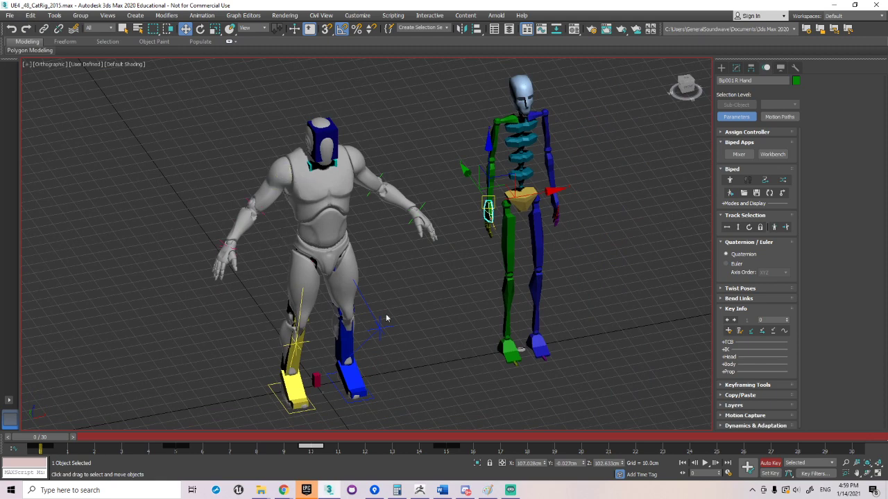
# Create a position and rotation key for the CAT rig's right leg up-vector node at frame 0 and copy it to frames 5, 10 and 15.
pyautogui.click(296, 343)
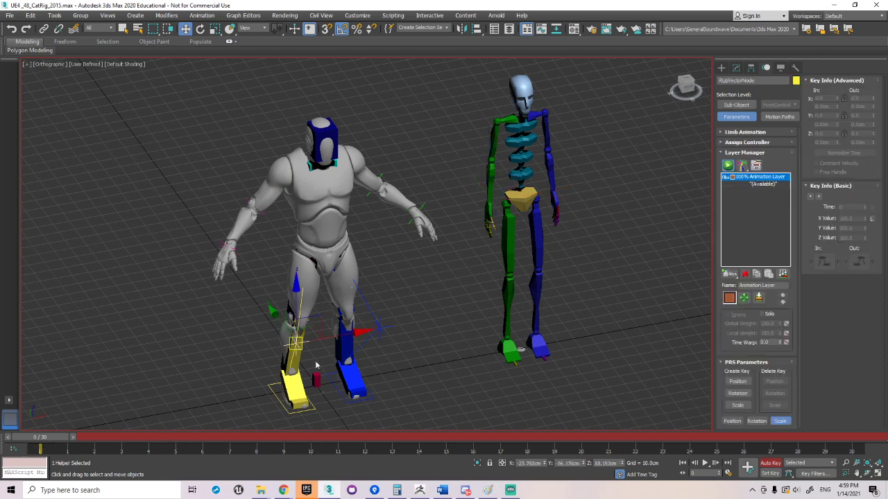
pyautogui.moveTo(39, 438)
pyautogui.mouseDown()
pyautogui.moveTo(159, 440)
pyautogui.moveTo(39, 445)
pyautogui.mouseUp()
pyautogui.press('w')
pyautogui.rightClick(46, 443)
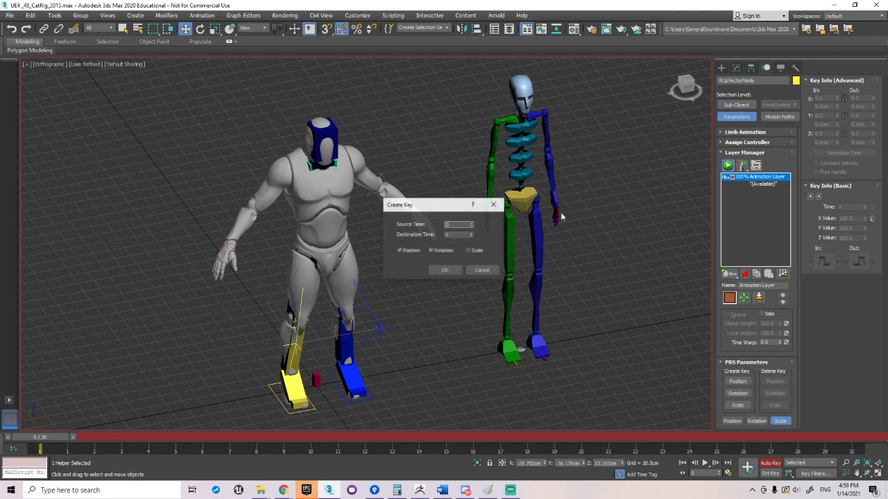
pyautogui.click(475, 256)
pyautogui.click(440, 270)
pyautogui.moveTo(43, 437); pyautogui.dragTo(177, 448)
pyautogui.moveTo(58, 450); pyautogui.dragTo(446, 450)
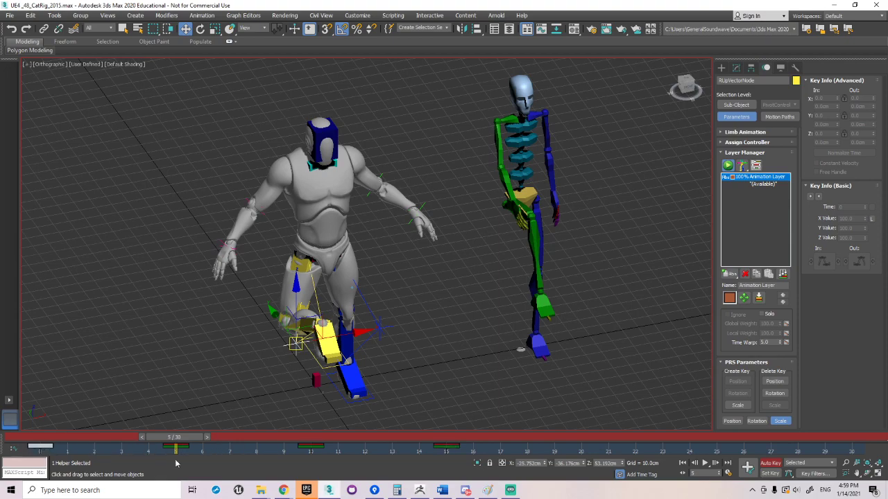
# Raise the CAT rig's right leg up-vector node at frame 5 and shift it outward so the knee points up and out.
pyautogui.keyDown('alt'); pyautogui.moveTo(329, 314); pyautogui.dragTo(344, 258, button='middle'); pyautogui.keyUp('alt')
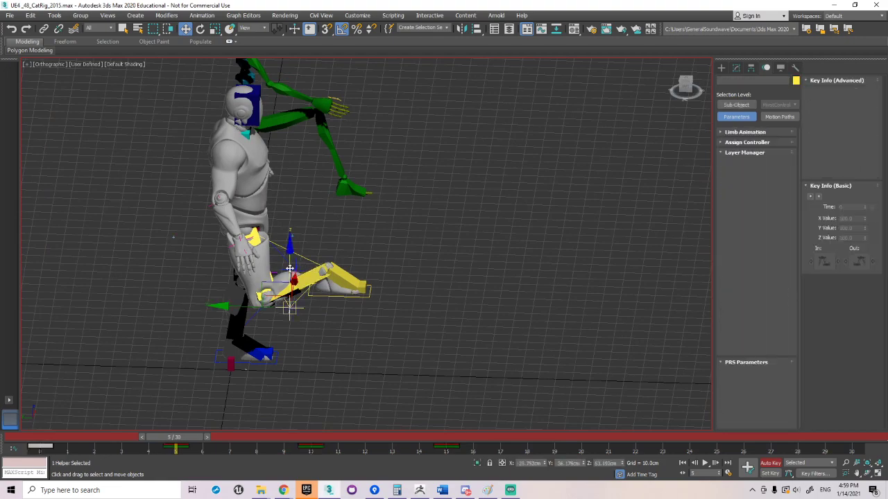
pyautogui.moveTo(293, 262); pyautogui.dragTo(323, 157)
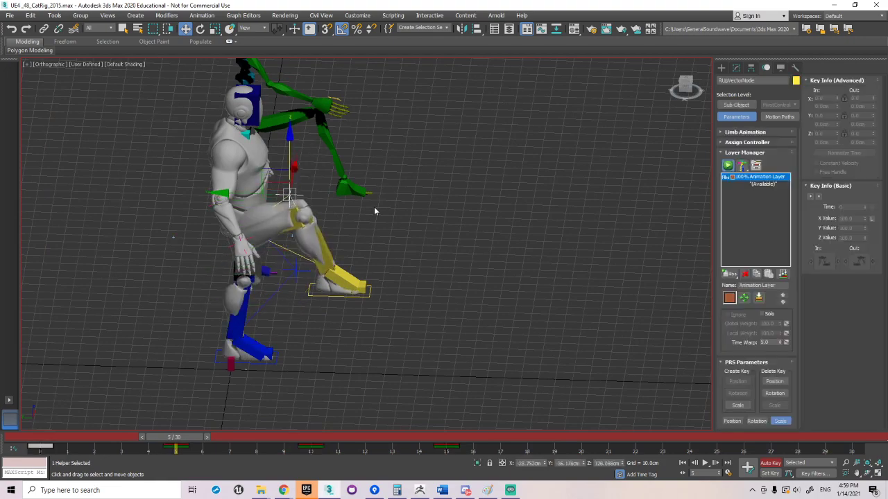
pyautogui.keyDown('alt'); pyautogui.moveTo(374, 207); pyautogui.dragTo(342, 209, button='middle'); pyautogui.keyUp('alt')
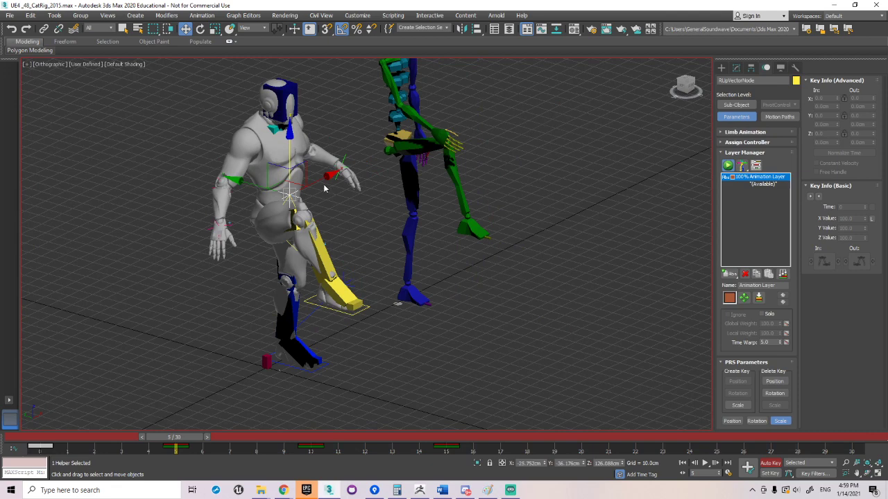
pyautogui.moveTo(324, 188); pyautogui.dragTo(305, 207)
pyautogui.keyDown('alt'); pyautogui.moveTo(305, 207); pyautogui.dragTo(378, 219, button='middle'); pyautogui.keyUp('alt')
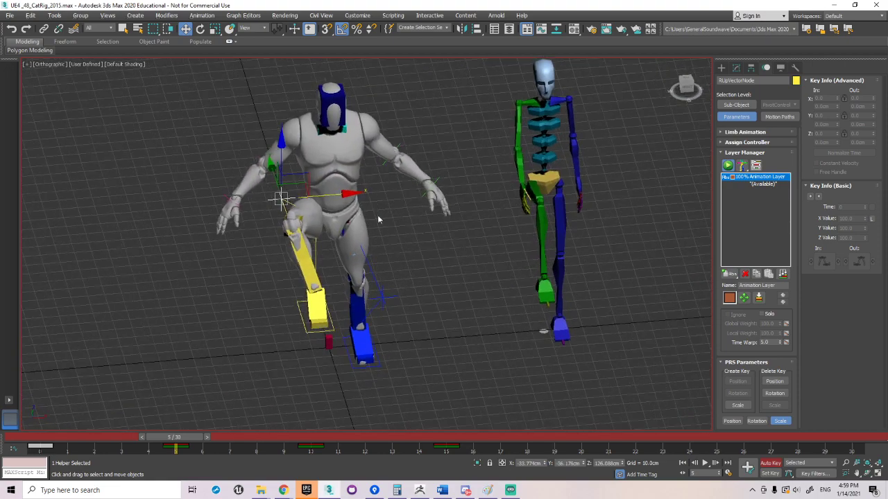
# Rotate the biped's right calf at frame 5 to swing the knee outward while the foot stays in place.
pyautogui.click(539, 216)
pyautogui.rightClick(545, 209)
pyautogui.click(589, 215)
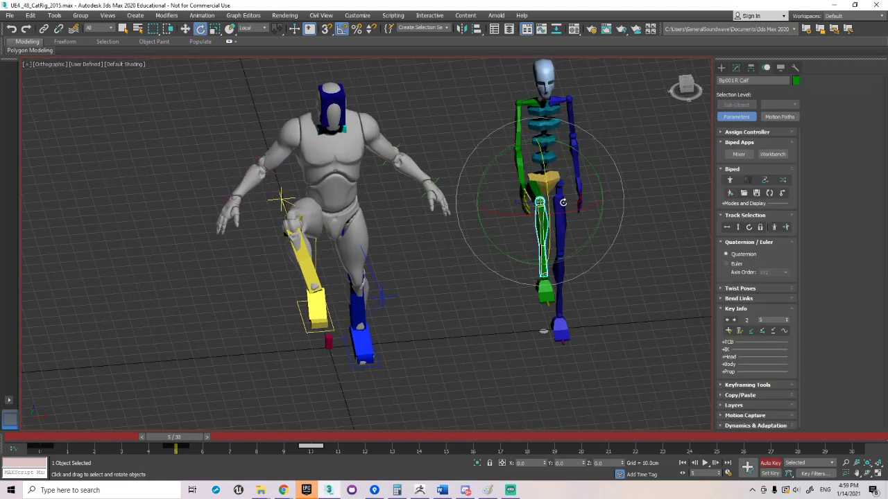
pyautogui.moveTo(560, 216)
pyautogui.mouseDown()
pyautogui.moveTo(539, 213)
pyautogui.moveTo(552, 210)
pyautogui.mouseUp()
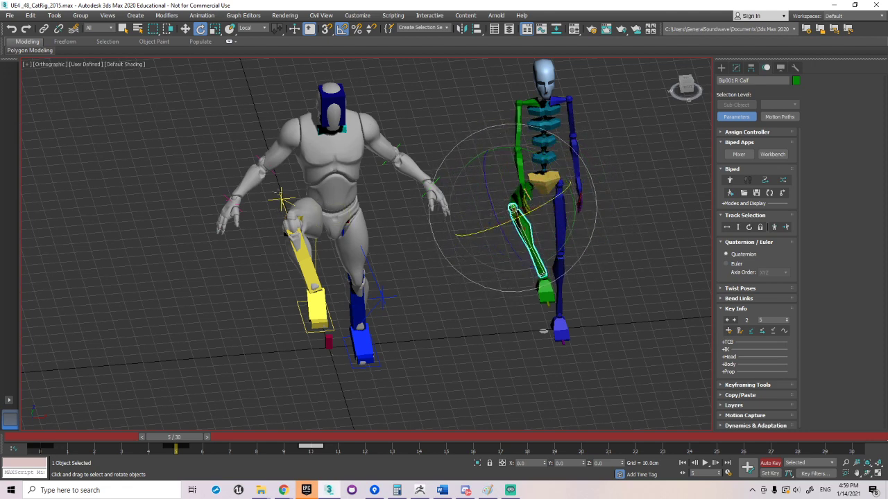
# Select the CAT rig's right leg up-vector node and check its pose at frames 10 and 15.
pyautogui.click(284, 202)
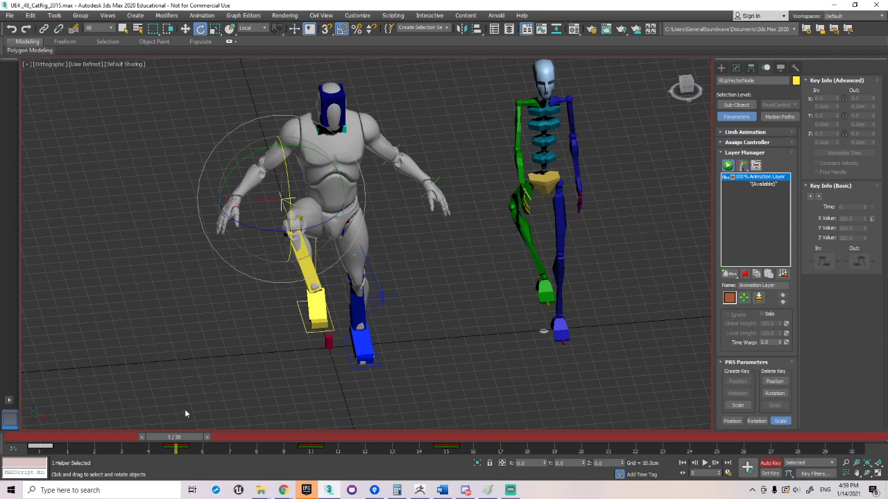
pyautogui.moveTo(174, 437); pyautogui.dragTo(323, 442)
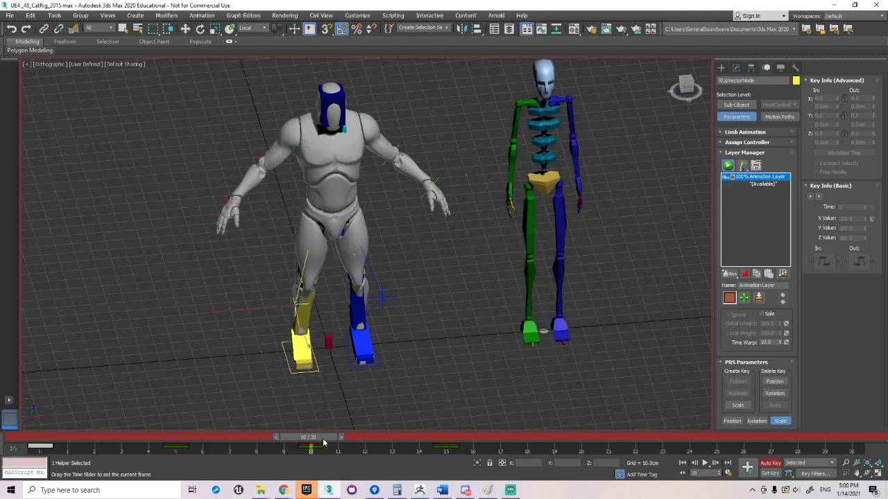
pyautogui.rightClick(381, 262)
pyautogui.click(396, 270)
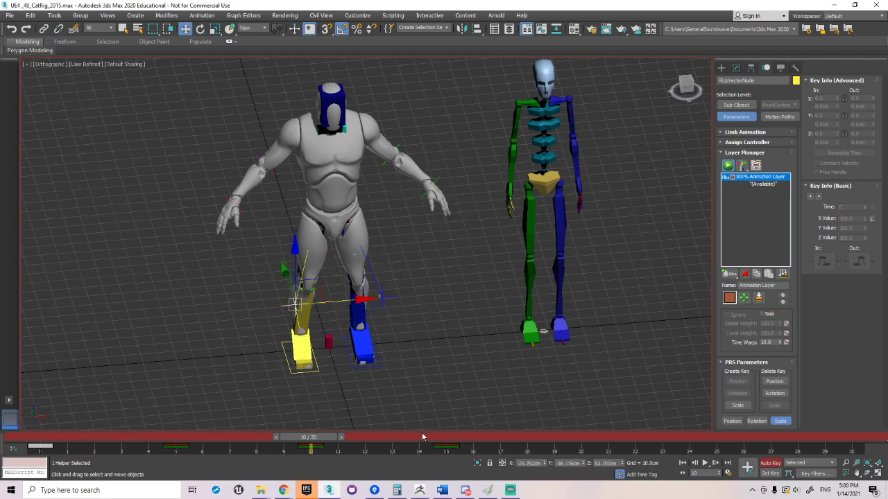
pyautogui.moveTo(323, 437); pyautogui.dragTo(443, 437)
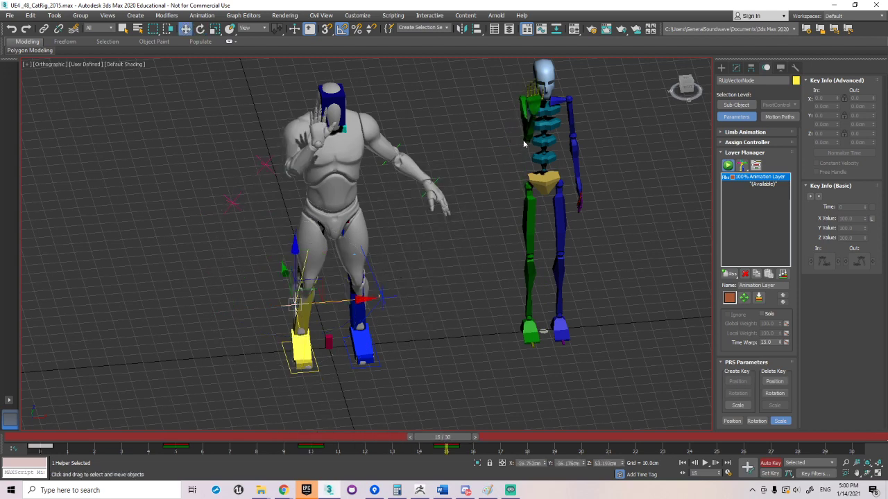
# Rotate the biped's right forearm at frame 15 to swing the elbow outward.
pyautogui.click(526, 132)
pyautogui.rightClick(558, 119)
pyautogui.click(573, 134)
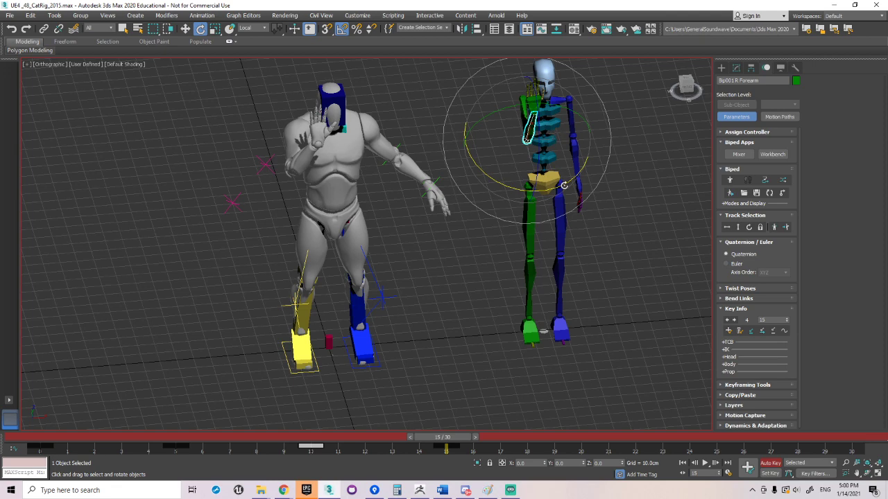
pyautogui.moveTo(564, 185); pyautogui.dragTo(550, 195)
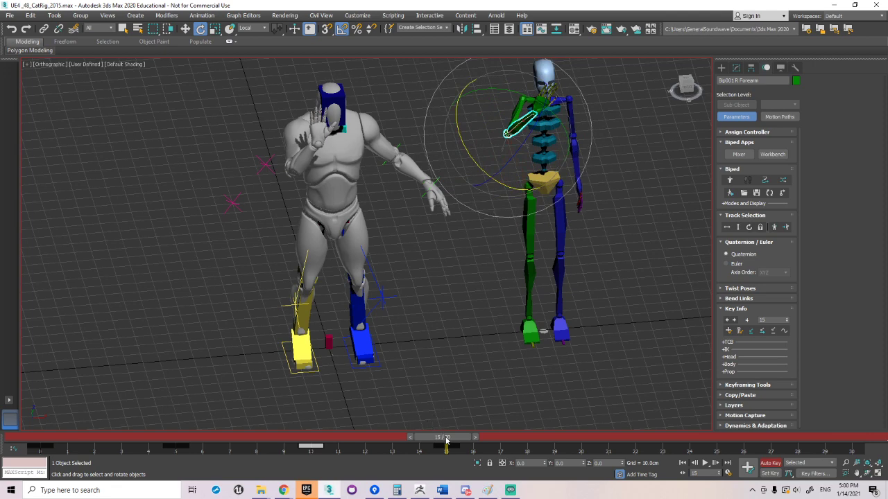
# Return to frame 5 and move the biped's right hand up in front of the face.
pyautogui.moveTo(445, 440); pyautogui.dragTo(175, 444)
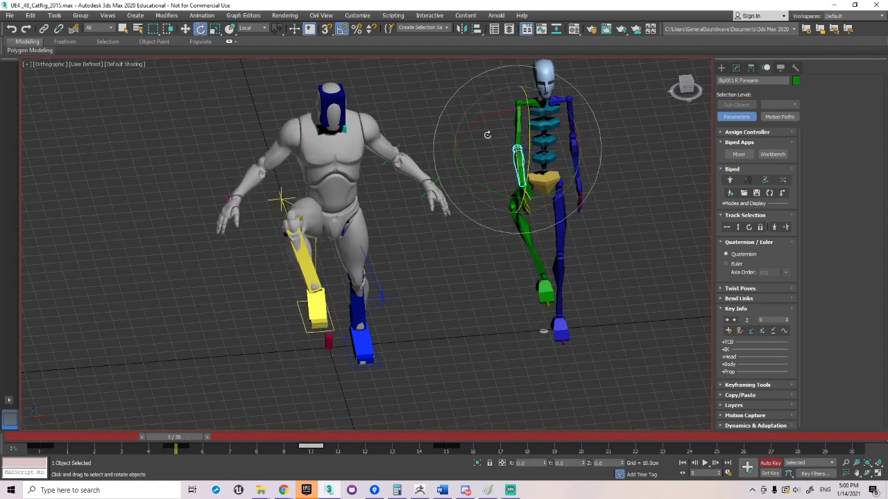
pyautogui.click(478, 237)
pyautogui.click(521, 186)
pyautogui.rightClick(534, 142)
pyautogui.click(544, 151)
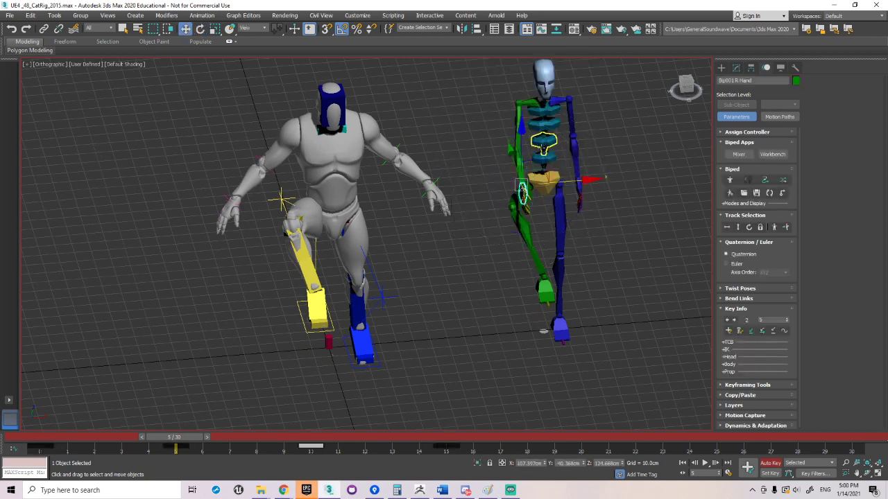
pyautogui.moveTo(522, 141); pyautogui.dragTo(522, 72)
pyautogui.keyDown('alt'); pyautogui.moveTo(516, 114); pyautogui.dragTo(555, 118, button='middle'); pyautogui.keyUp('alt')
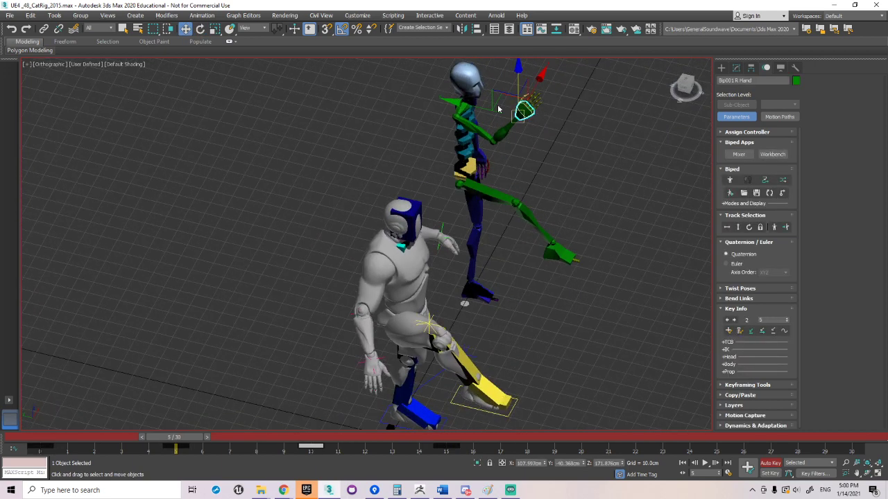
pyautogui.moveTo(487, 110); pyautogui.dragTo(531, 153)
# Adjust the biped's right hand rotation at frame 5 and rotate the right forearm to swing the elbow outward.
pyautogui.rightClick(492, 111)
pyautogui.click(537, 115)
pyautogui.keyDown('alt'); pyautogui.moveTo(531, 153); pyautogui.dragTo(550, 179, button='middle'); pyautogui.keyUp('alt')
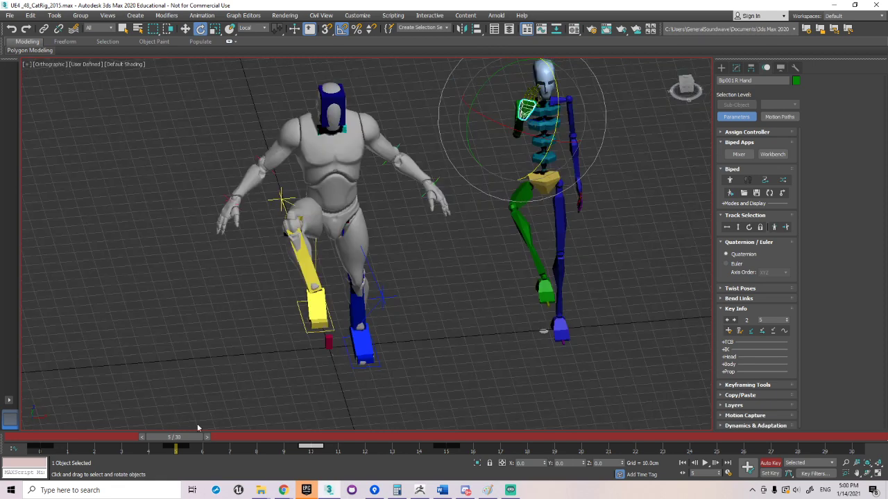
pyautogui.moveTo(478, 88)
pyautogui.mouseDown()
pyautogui.moveTo(487, 75)
pyautogui.moveTo(481, 82)
pyautogui.mouseUp()
pyautogui.click(445, 89)
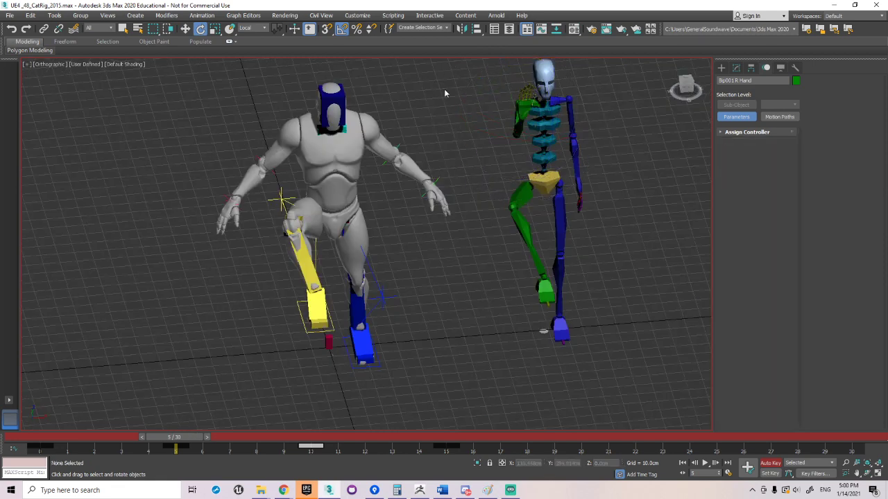
pyautogui.click(517, 129)
pyautogui.moveTo(533, 185); pyautogui.dragTo(529, 184)
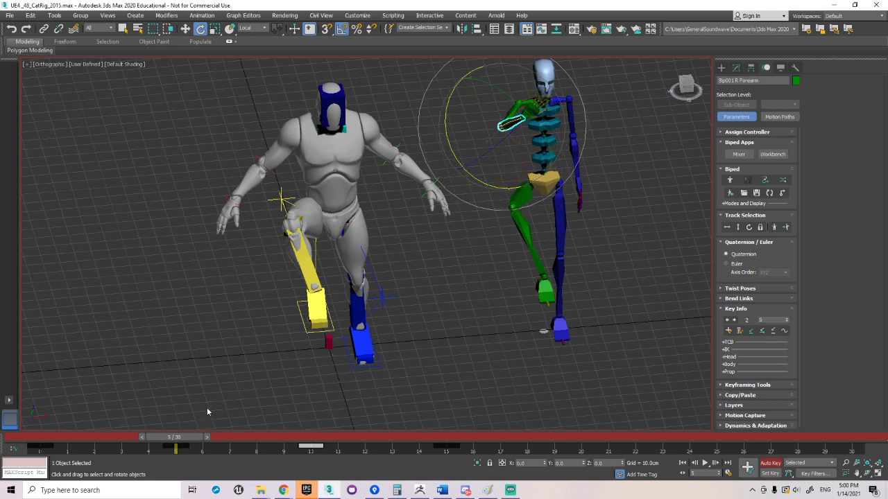
pyautogui.moveTo(185, 441)
pyautogui.mouseDown()
pyautogui.moveTo(159, 444)
pyautogui.moveTo(181, 433)
pyautogui.mouseUp()
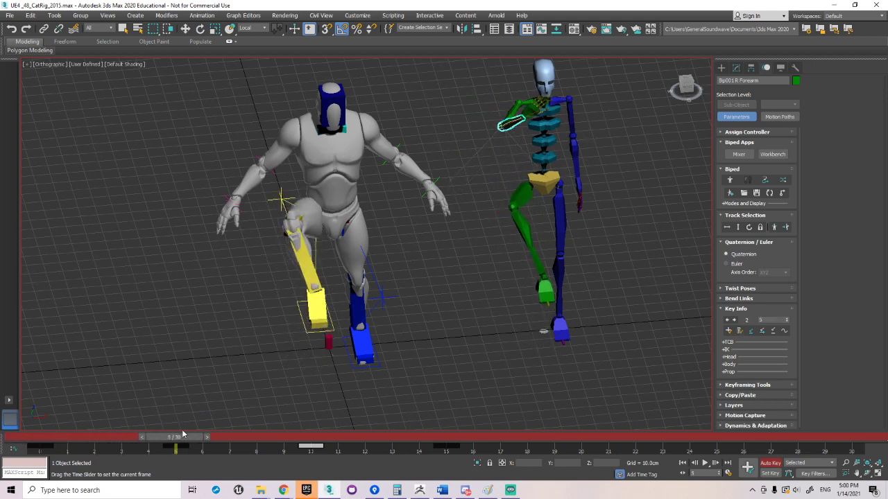
# Select the CAT rig's right upper arm and set its IK/FK blend to 0.0 at frame 5.
pyautogui.press('e')
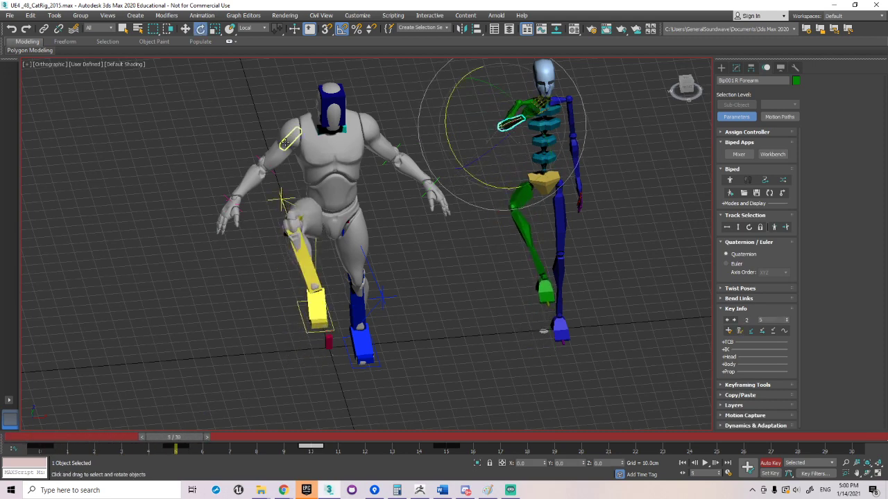
pyautogui.click(286, 142)
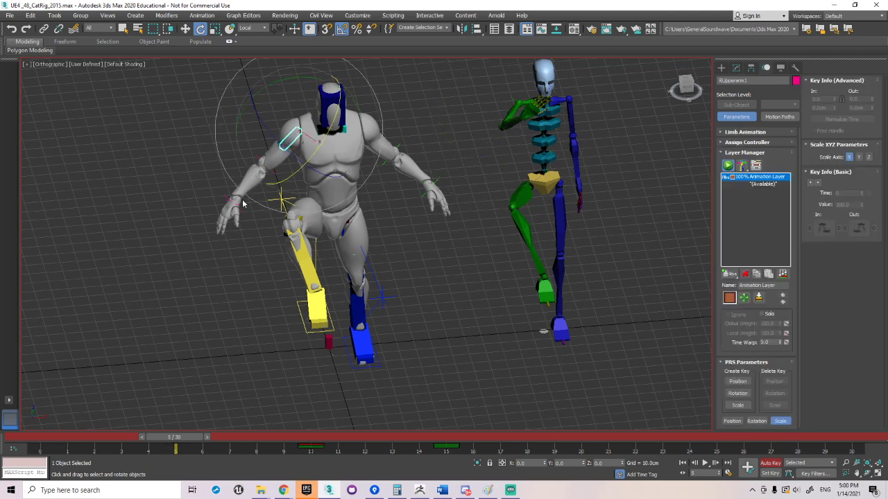
pyautogui.click(746, 132)
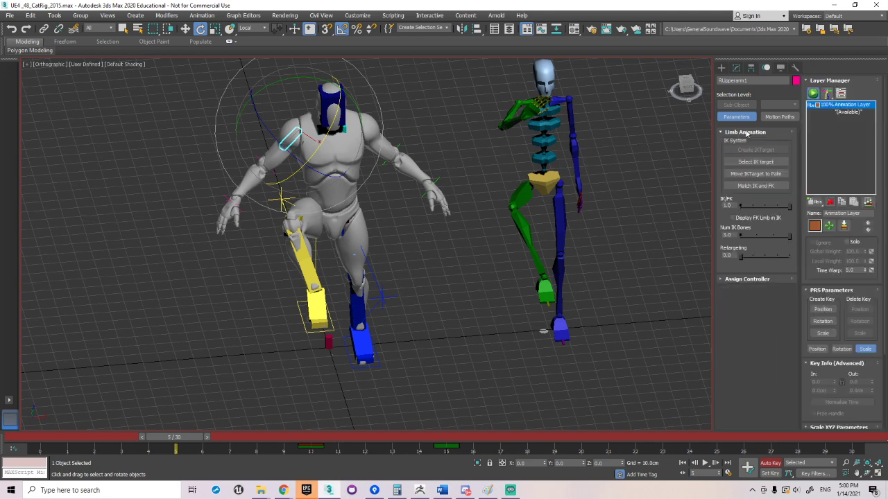
pyautogui.moveTo(789, 208); pyautogui.dragTo(740, 208)
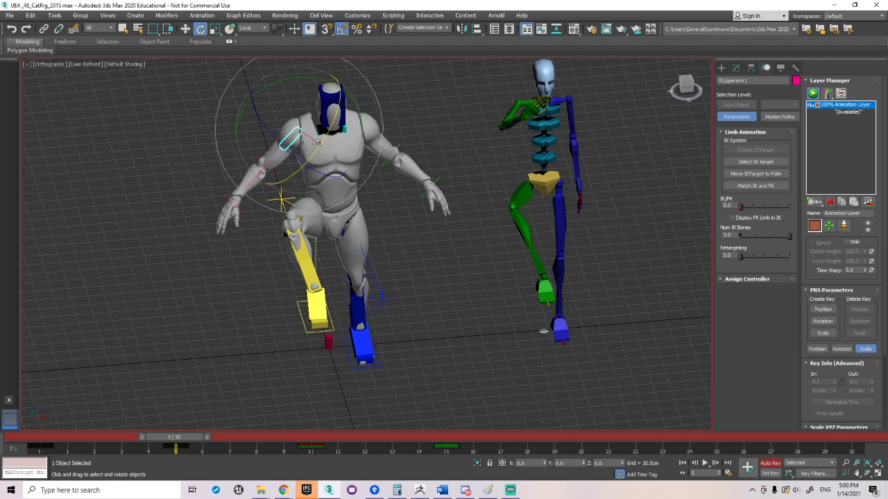
# Move the CAT rig's right arm IK target at frame 5 up and in front of the chest.
pyautogui.click(228, 197)
pyautogui.press('w')
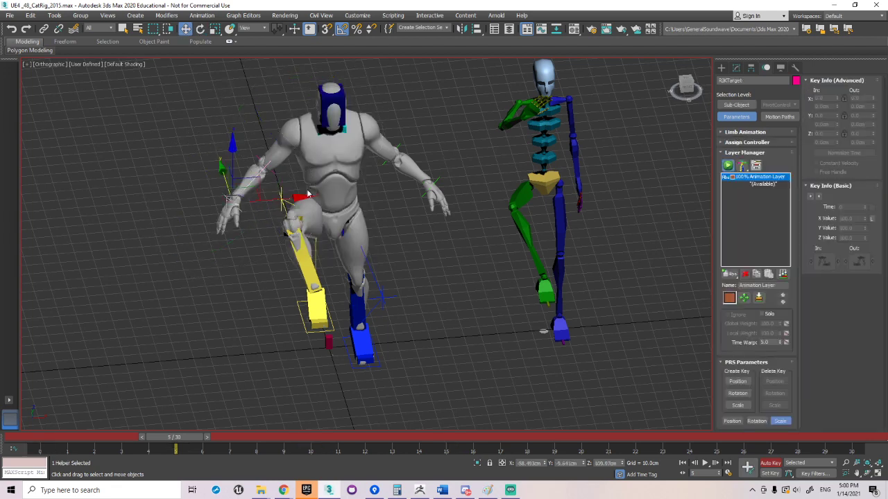
pyautogui.moveTo(252, 192); pyautogui.dragTo(261, 198, button='middle')
pyautogui.scroll(10, 261, 199)
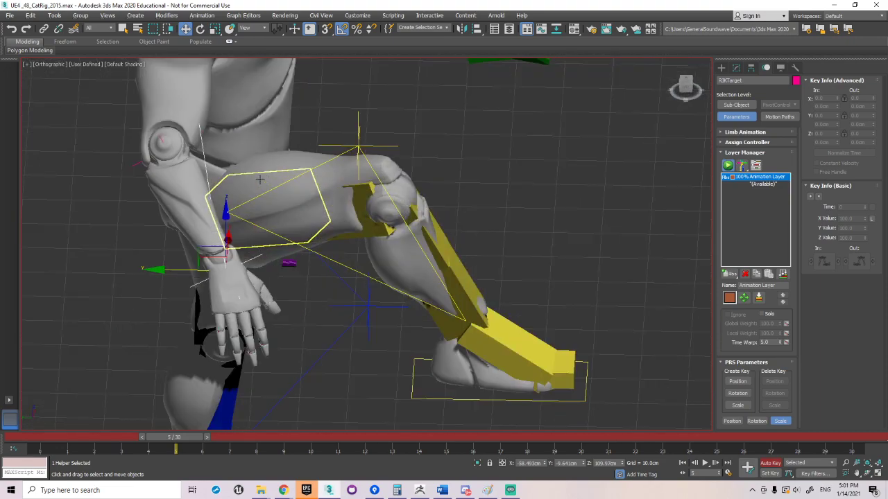
pyautogui.keyDown('alt'); pyautogui.moveTo(309, 233); pyautogui.dragTo(340, 124, button='middle'); pyautogui.keyUp('alt')
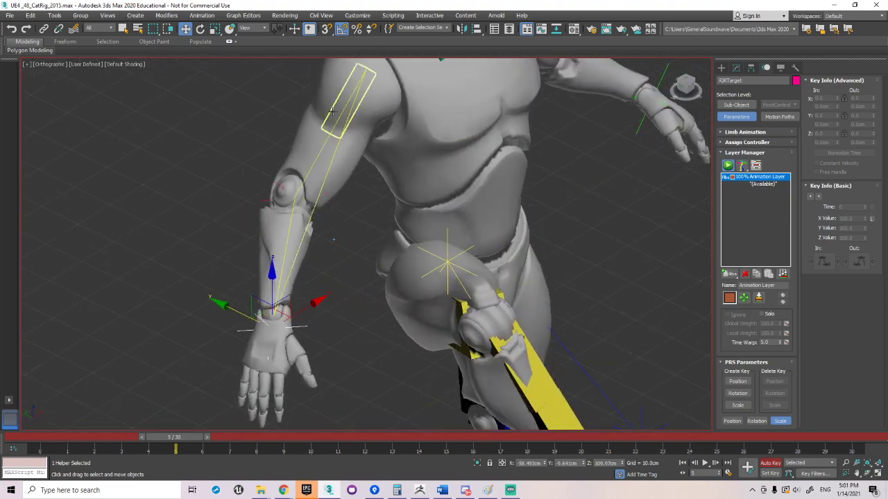
pyautogui.keyDown('alt'); pyautogui.moveTo(274, 257); pyautogui.dragTo(307, 260, button='middle'); pyautogui.keyUp('alt')
pyautogui.moveTo(248, 299); pyautogui.dragTo(366, 100)
pyautogui.keyDown('alt'); pyautogui.moveTo(410, 149); pyautogui.dragTo(286, 253, button='middle'); pyautogui.keyUp('alt')
pyautogui.scroll(-2, 340, 184)
pyautogui.moveTo(357, 212); pyautogui.dragTo(489, 239)
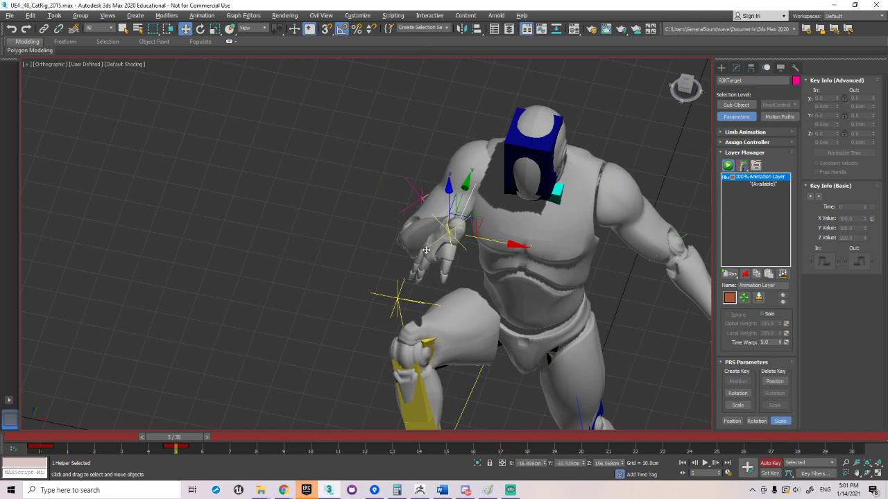
# Rotate the right arm IK target at frame 5 so the hand's fingers point upward.
pyautogui.keyDown('alt'); pyautogui.moveTo(428, 232); pyautogui.dragTo(491, 249, button='middle'); pyautogui.keyUp('alt')
pyautogui.rightClick(501, 202)
pyautogui.click(531, 219)
pyautogui.moveTo(454, 159); pyautogui.dragTo(506, 147)
pyautogui.moveTo(473, 199); pyautogui.dragTo(481, 179)
pyautogui.moveTo(498, 214)
pyautogui.mouseDown()
pyautogui.moveTo(502, 236)
pyautogui.moveTo(499, 229)
pyautogui.mouseUp()
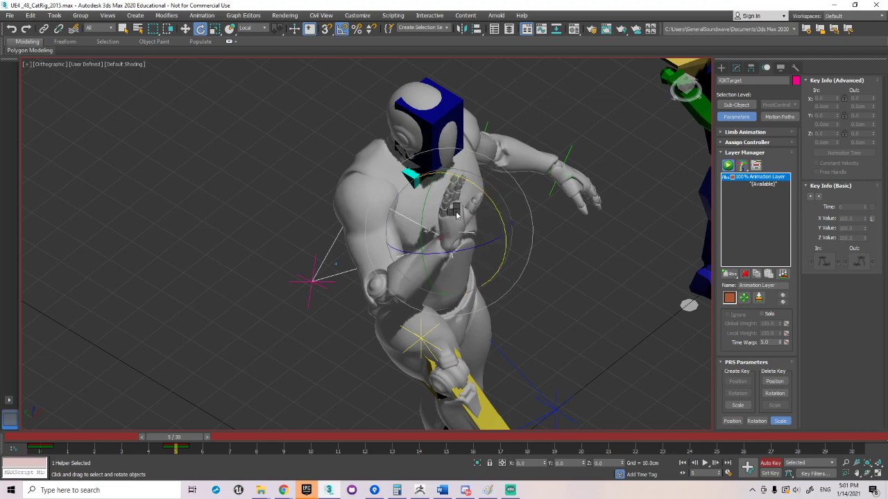
# Select the CAT rig's right arm up-vector node and create a position and rotation key for it at frame 5.
pyautogui.rightClick(458, 209)
pyautogui.click(480, 218)
pyautogui.keyDown('alt'); pyautogui.moveTo(453, 231); pyautogui.dragTo(471, 256, button='middle'); pyautogui.keyUp('alt')
pyautogui.click(434, 315)
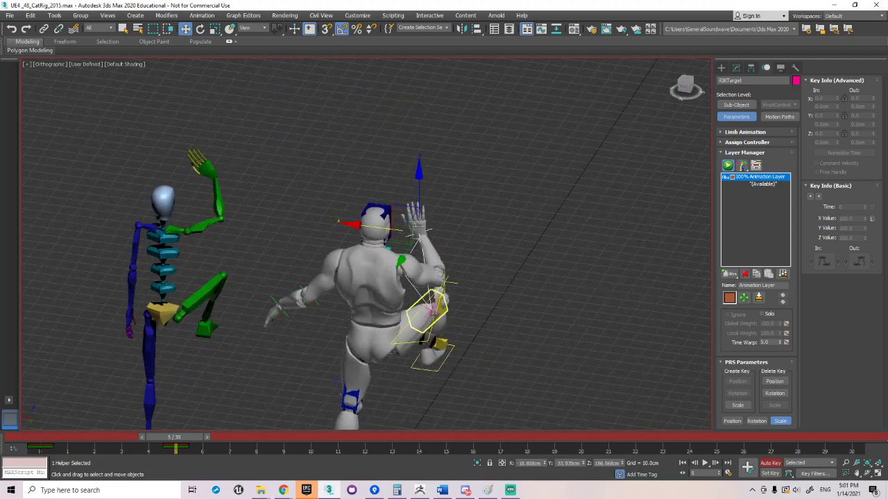
pyautogui.click(433, 313)
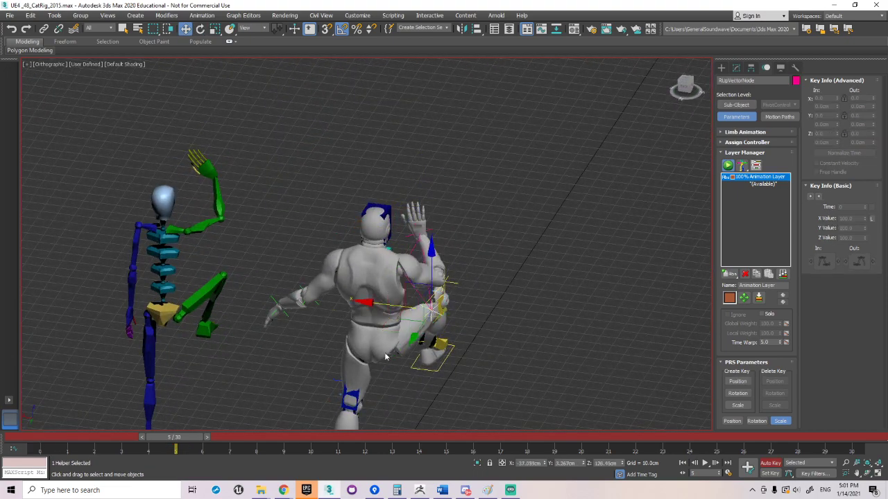
pyautogui.rightClick(179, 437)
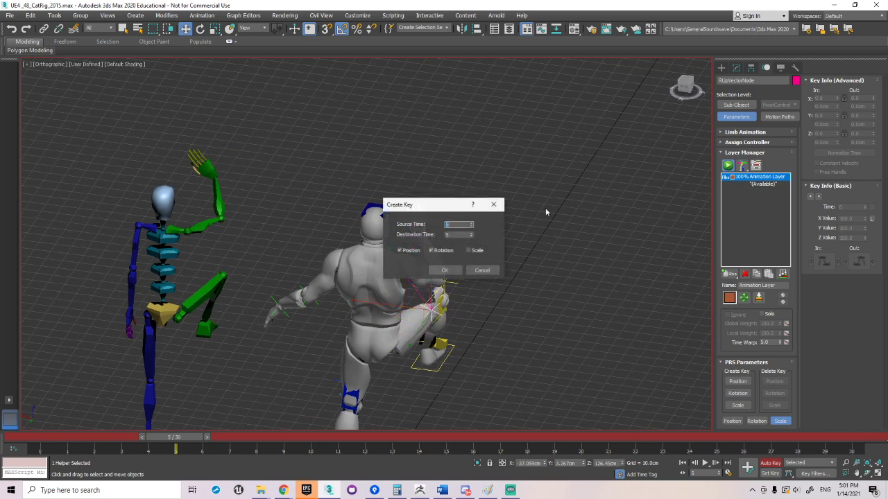
pyautogui.click(445, 270)
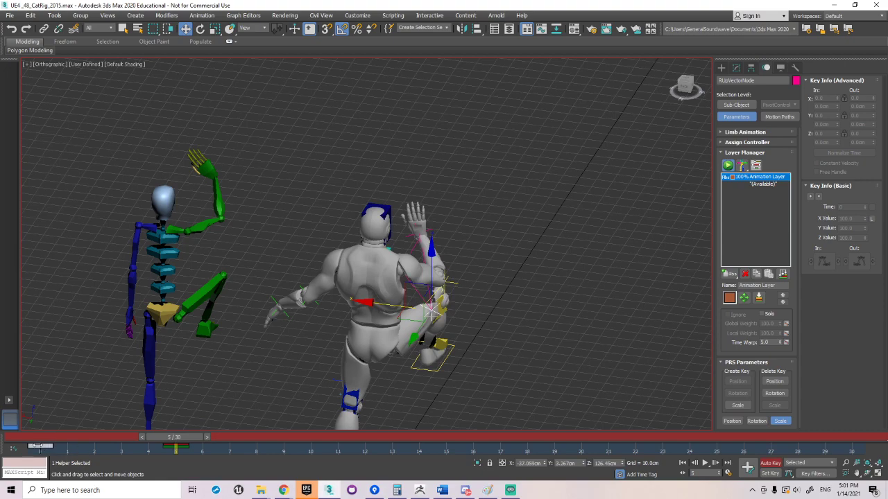
# Copy the right arm up-vector node's keys from frames 0 and 5 to frames 10 and 15, and move the node outward at frame 5.
pyautogui.moveTo(210, 448); pyautogui.dragTo(309, 450)
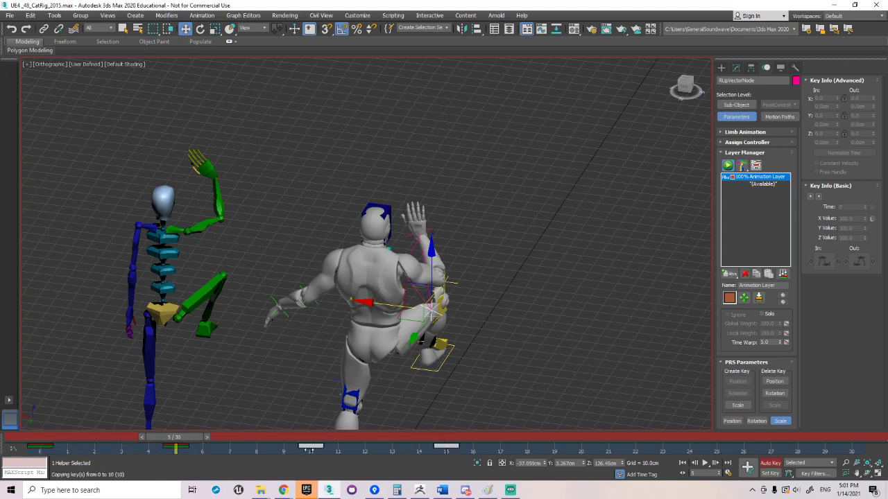
pyautogui.keyDown('alt'); pyautogui.moveTo(470, 289); pyautogui.dragTo(324, 286, button='middle'); pyautogui.keyUp('alt')
pyautogui.click(429, 322)
pyautogui.click(439, 309)
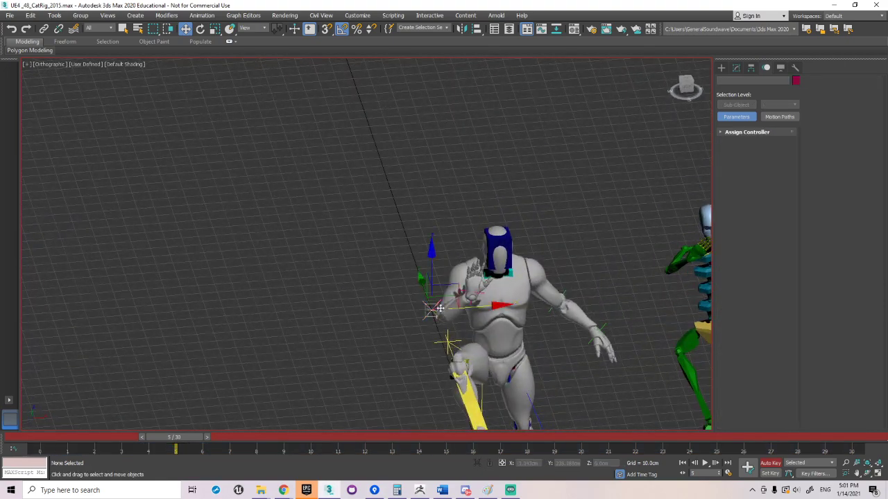
pyautogui.moveTo(464, 306); pyautogui.dragTo(497, 318)
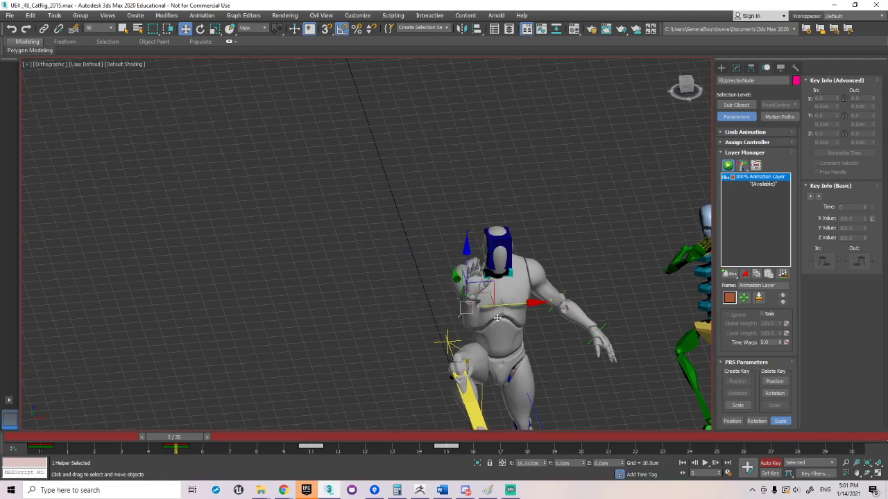
pyautogui.keyDown('alt'); pyautogui.moveTo(496, 317); pyautogui.dragTo(466, 260, button='middle'); pyautogui.keyUp('alt')
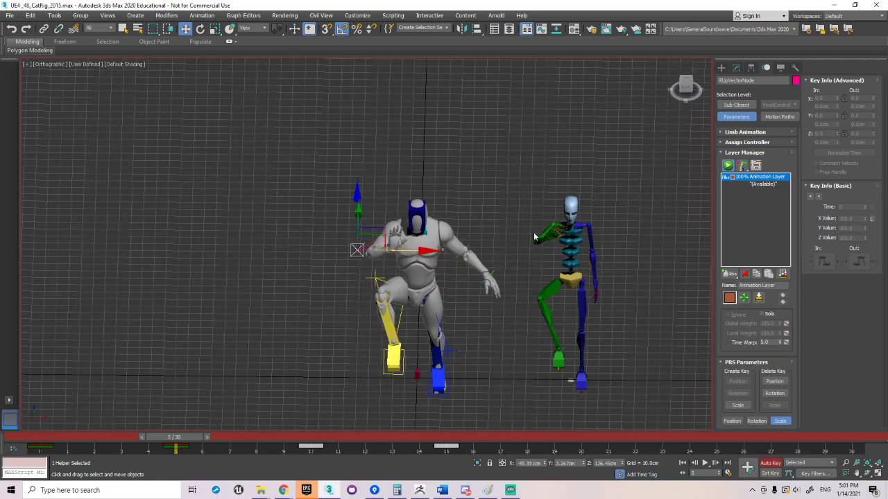
pyautogui.scroll(3, 419, 193)
pyautogui.moveTo(433, 196); pyautogui.dragTo(291, 96, button='middle')
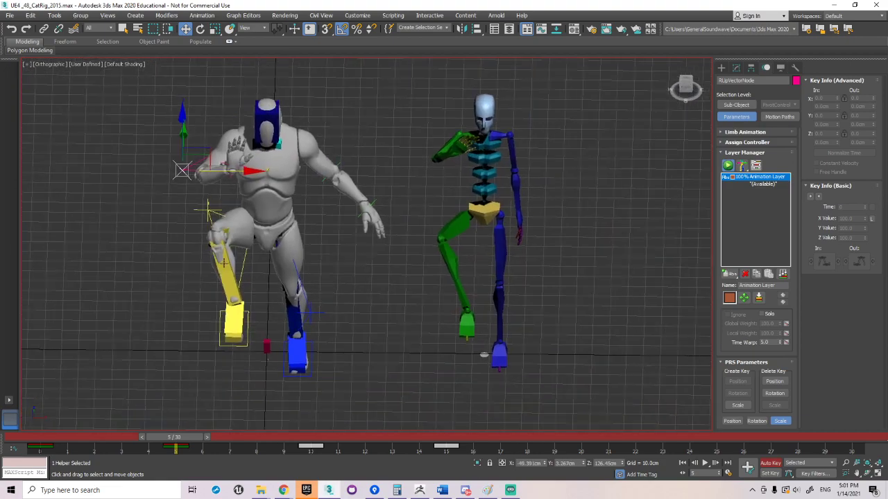
# Go to frame 0 and examine the CAT right forearm's limb settings, the whole biped, and the CAT right leg's up-vector node.
pyautogui.moveTo(191, 437); pyautogui.dragTo(2, 424)
pyautogui.press('w')
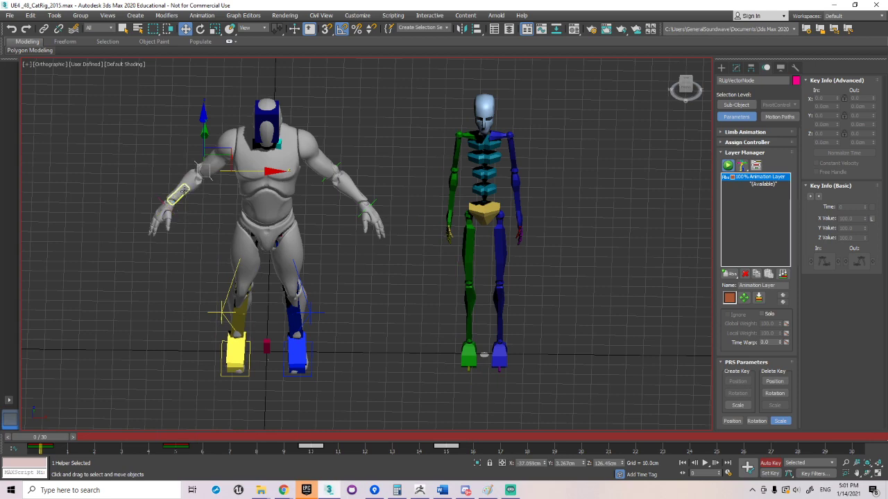
pyautogui.click(177, 195)
pyautogui.click(743, 132)
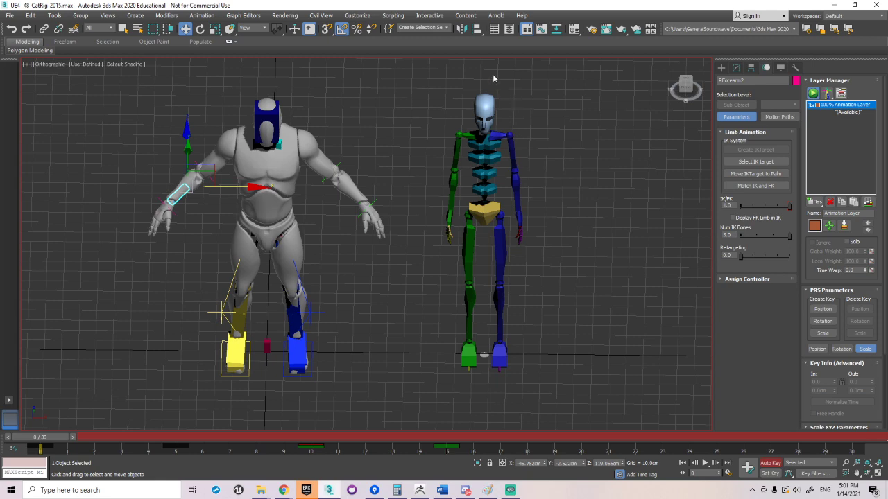
pyautogui.moveTo(512, 317); pyautogui.dragTo(495, 388)
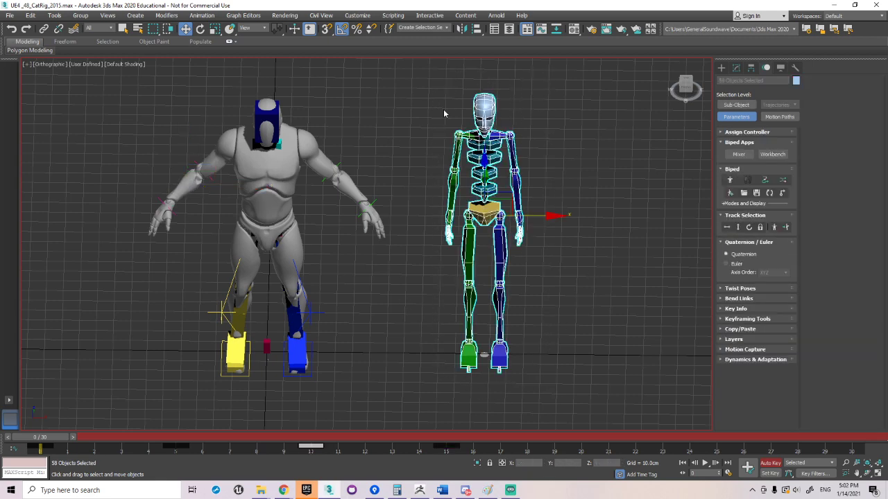
pyautogui.click(222, 313)
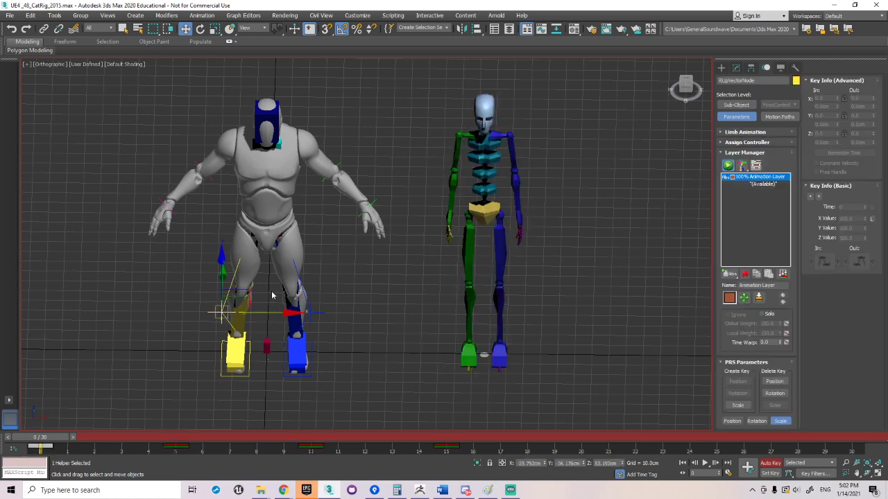
pyautogui.moveTo(289, 271)
pyautogui.mouseDown(button='middle')
pyautogui.moveTo(275, 276)
pyautogui.moveTo(284, 272)
pyautogui.mouseUp(button='middle')
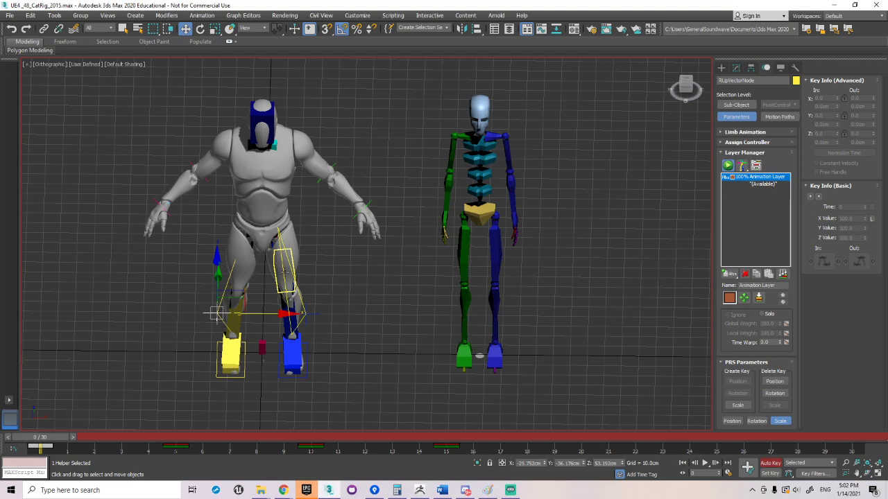
pyautogui.keyDown('alt'); pyautogui.moveTo(312, 303); pyautogui.dragTo(333, 327, button='middle'); pyautogui.keyUp('alt')
# Rotate the biped's right thigh forward and up at frame 15 to raise the leg.
pyautogui.click(423, 345)
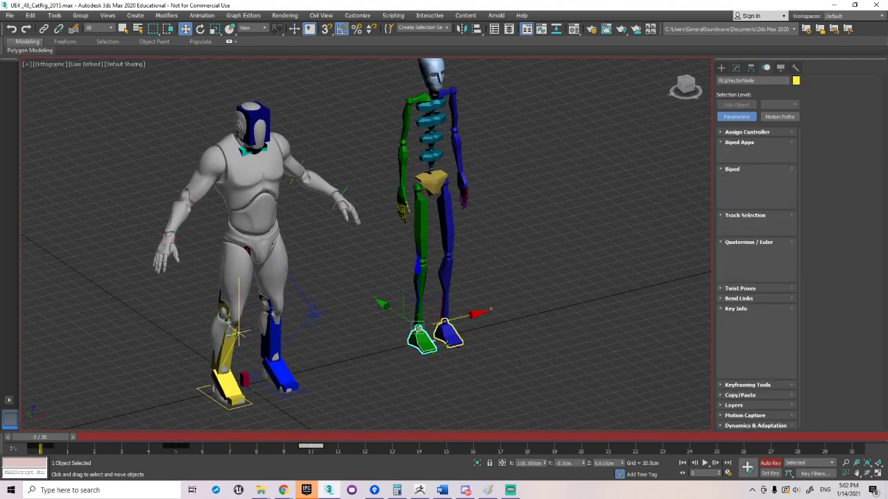
pyautogui.moveTo(42, 443); pyautogui.dragTo(444, 451)
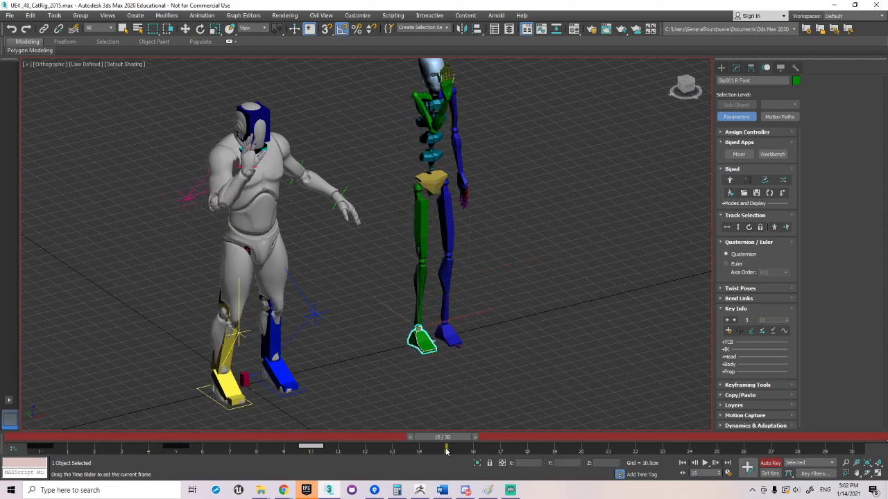
pyautogui.press('w')
pyautogui.click(419, 234)
pyautogui.rightClick(476, 286)
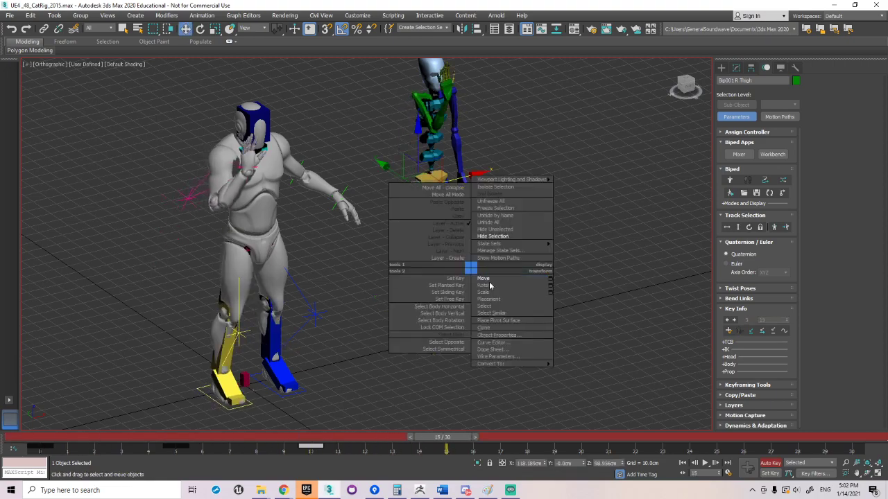
pyautogui.click(489, 283)
pyautogui.moveTo(456, 439)
pyautogui.mouseDown()
pyautogui.moveTo(113, 444)
pyautogui.moveTo(445, 448)
pyautogui.mouseUp()
pyautogui.press('e')
pyautogui.moveTo(459, 205); pyautogui.dragTo(473, 231)
pyautogui.click(538, 214)
# Rotate the biped's right calf backward at frame 15 to bend the knee, and select the right foot.
pyautogui.click(475, 215)
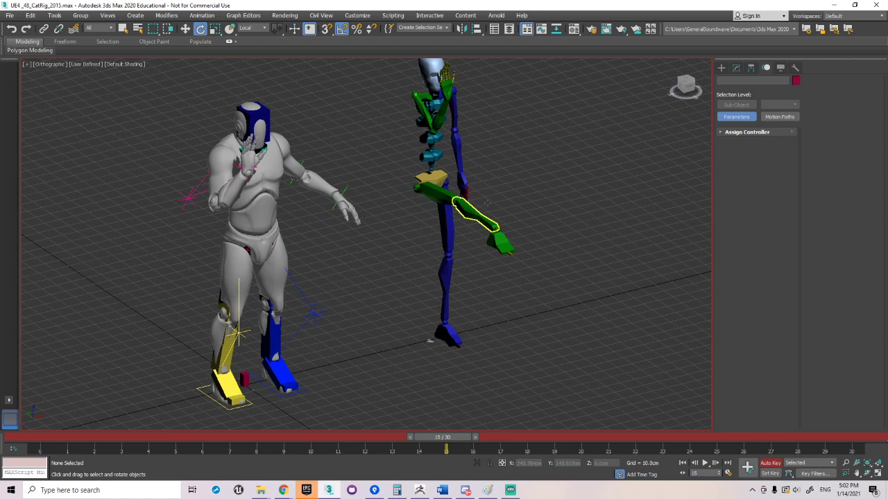
pyautogui.moveTo(498, 196); pyautogui.dragTo(474, 258)
pyautogui.click(454, 295)
pyautogui.click(442, 264)
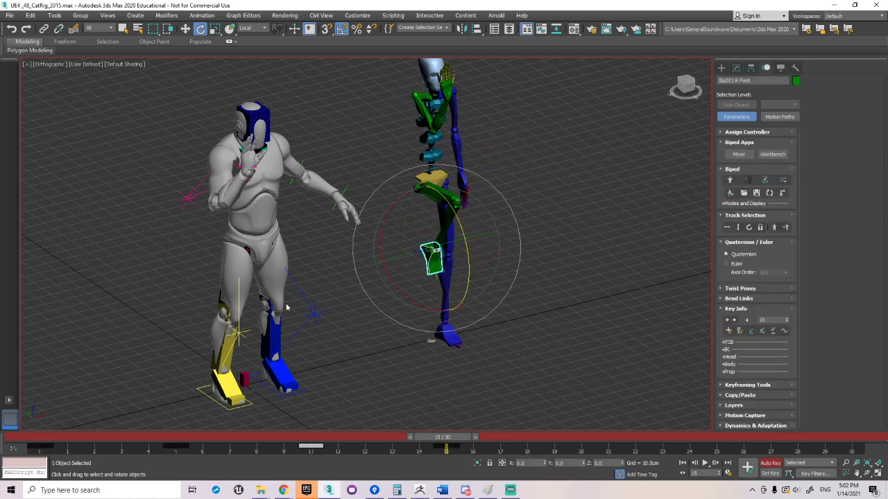
# Select the CAT rig's right thigh and set its IK/FK blend to 1.0 at frame 15.
pyautogui.rightClick(286, 266)
pyautogui.click(299, 275)
pyautogui.click(226, 267)
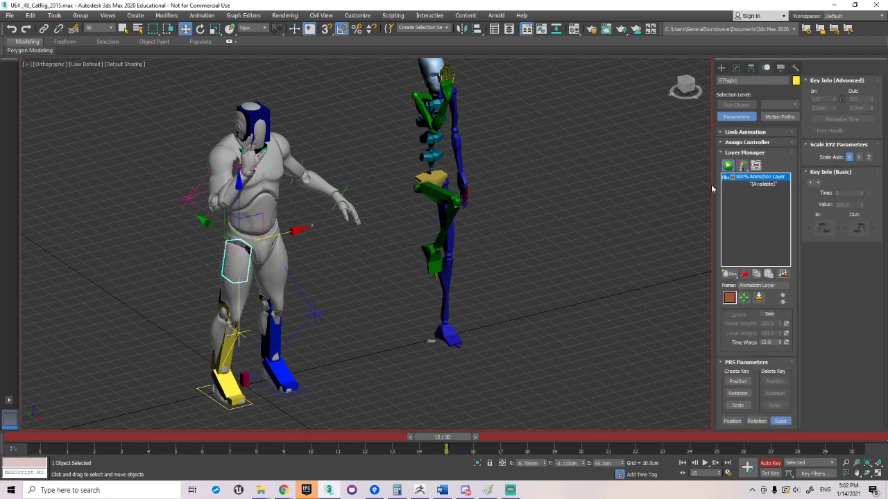
pyautogui.click(745, 133)
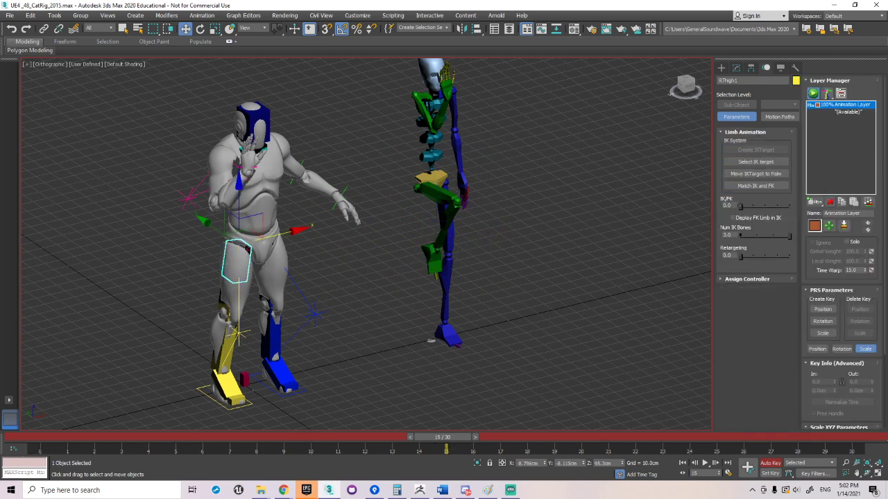
# Rotate the CAT rig's right thigh forward and up at frame 15 to raise the leg.
pyautogui.rightClick(486, 237)
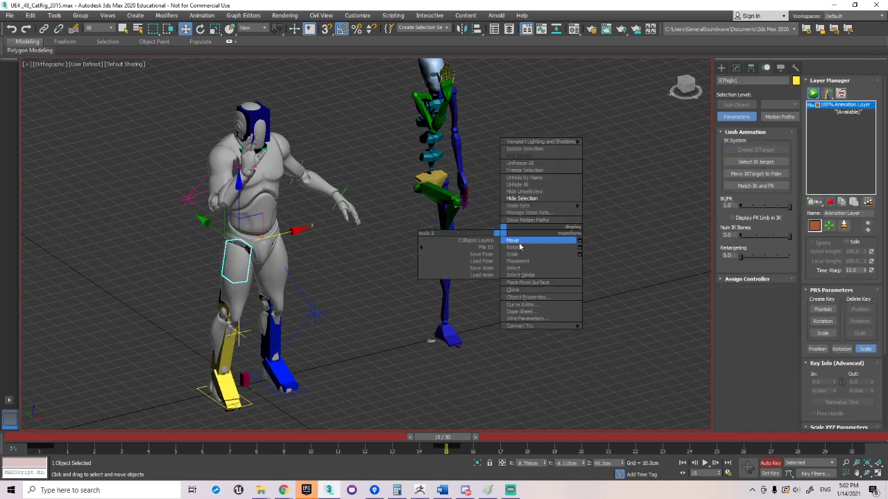
pyautogui.click(495, 261)
pyautogui.moveTo(276, 243); pyautogui.dragTo(266, 171)
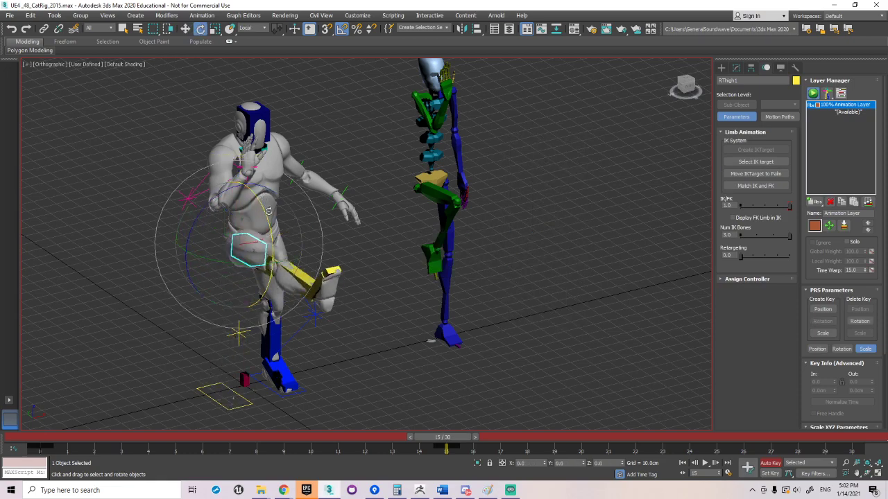
pyautogui.click(339, 239)
# Rotate the CAT rig's right foot in line with the shin and the right calf downward to bend the knee at frame 15.
pyautogui.click(291, 269)
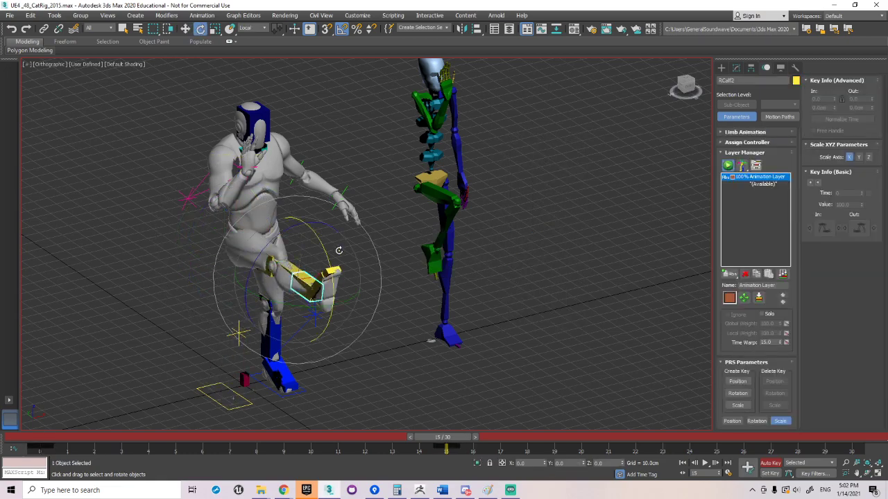
pyautogui.press('pagedown')
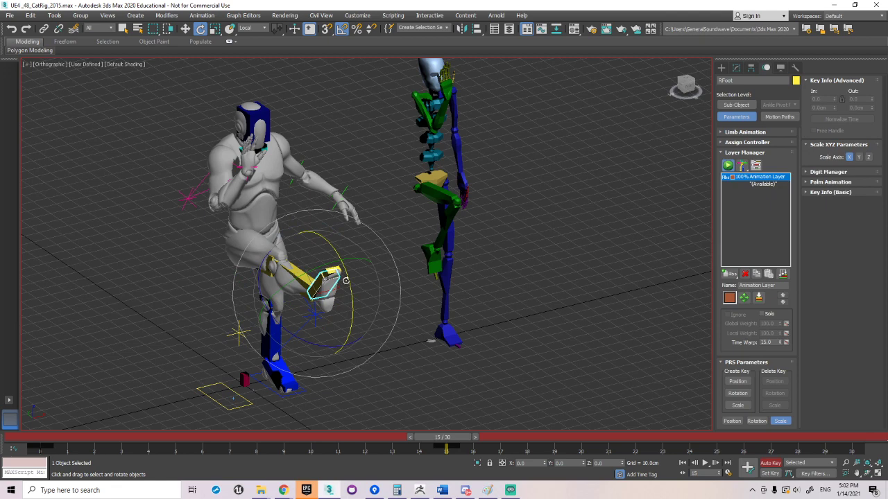
pyautogui.moveTo(346, 281); pyautogui.dragTo(356, 305)
pyautogui.click(380, 245)
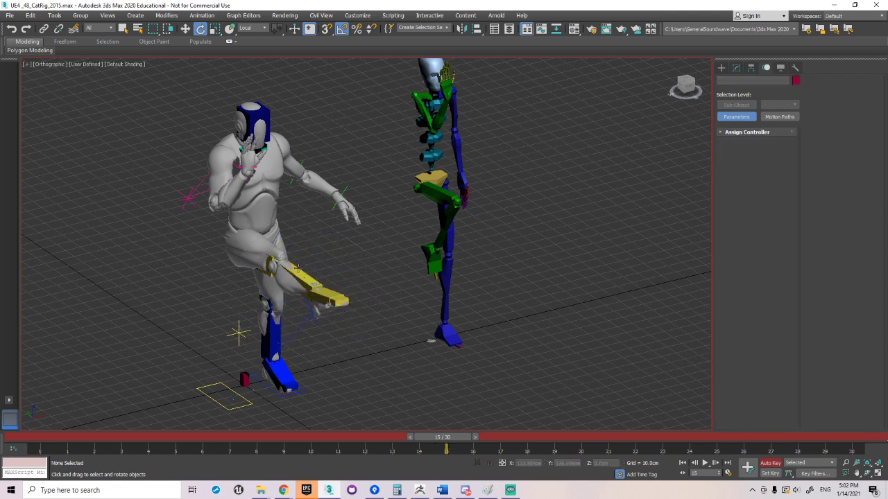
pyautogui.click(291, 267)
pyautogui.moveTo(291, 268); pyautogui.dragTo(319, 299)
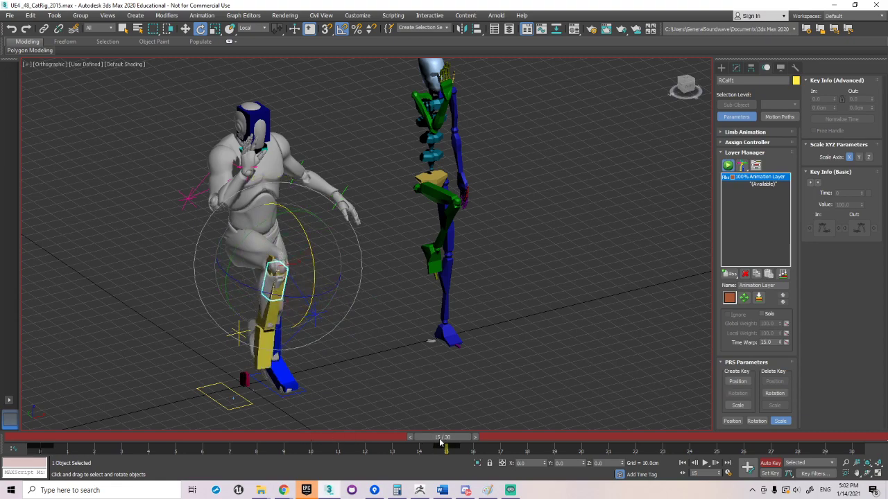
# Select all the CAT rig's right leg bones in wireframe display and copy their frame 0 keys to frame 10.
pyautogui.moveTo(439, 441); pyautogui.dragTo(311, 439)
pyautogui.press('e')
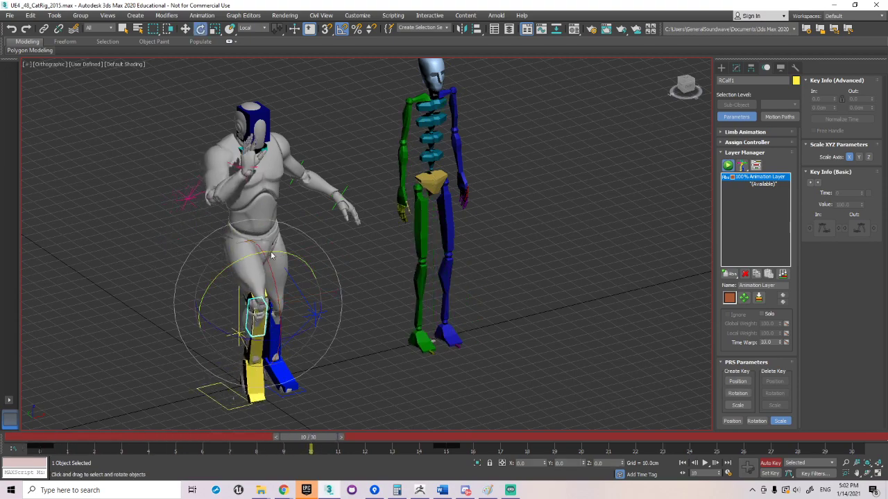
pyautogui.press('w')
pyautogui.press('F3')
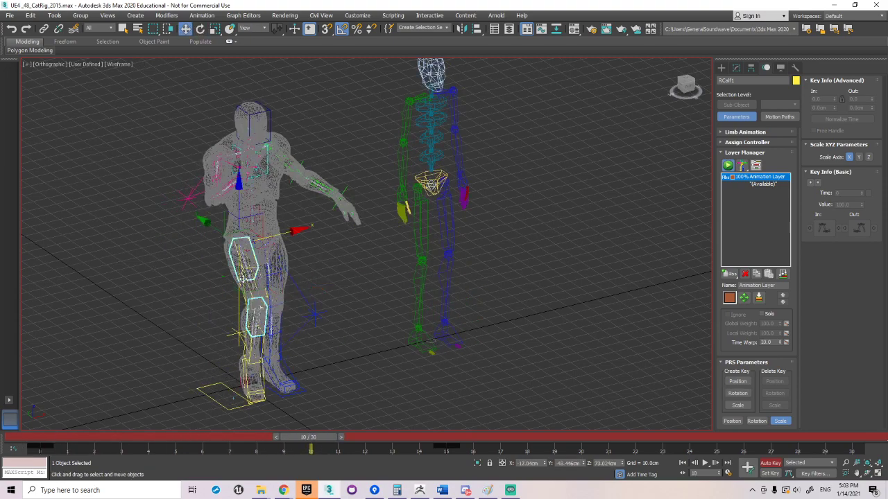
pyautogui.keyDown('ctrl'); pyautogui.click(243, 276); pyautogui.keyUp('ctrl')
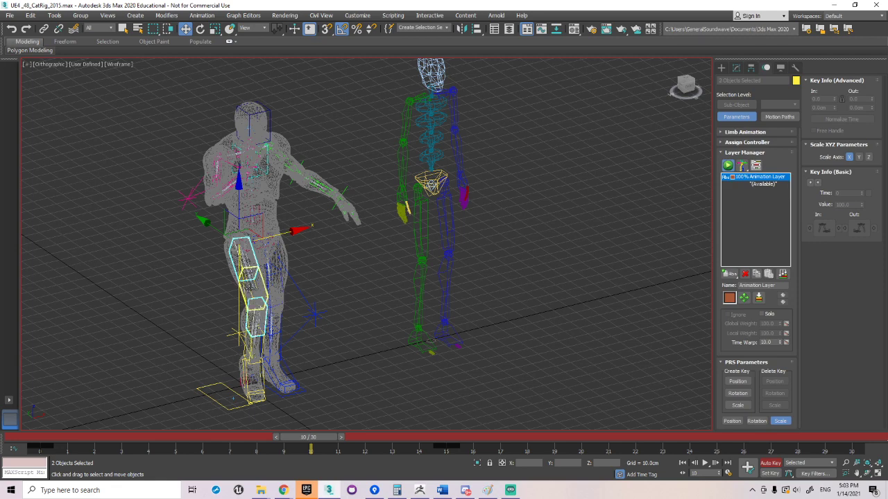
pyautogui.keyDown('ctrl'); pyautogui.click(251, 285); pyautogui.keyUp('ctrl')
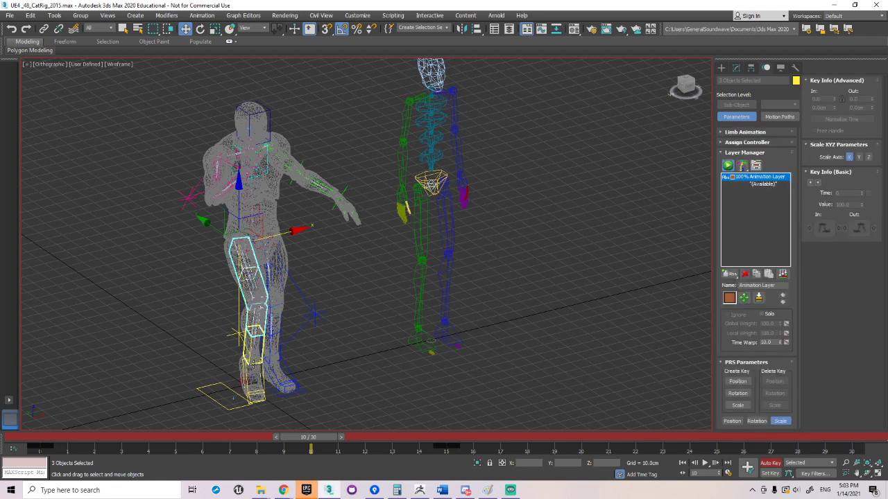
pyautogui.keyDown('ctrl'); pyautogui.click(252, 376); pyautogui.keyUp('ctrl')
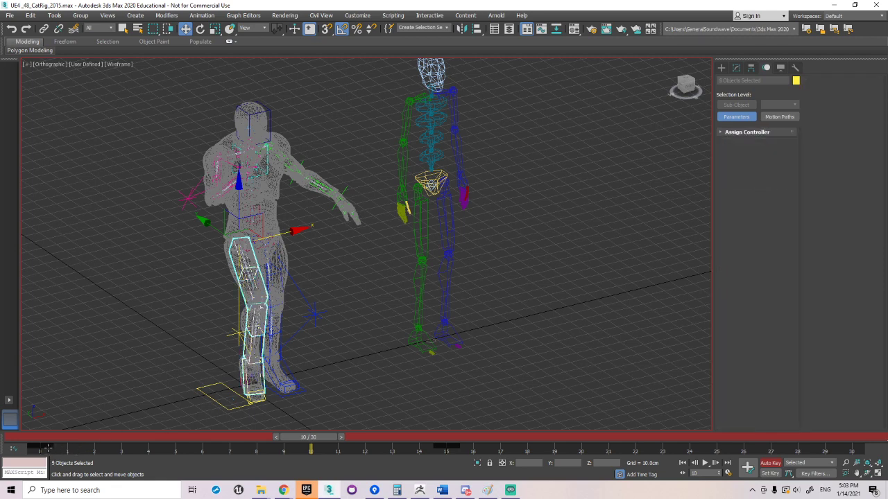
pyautogui.moveTo(47, 448); pyautogui.dragTo(310, 448)
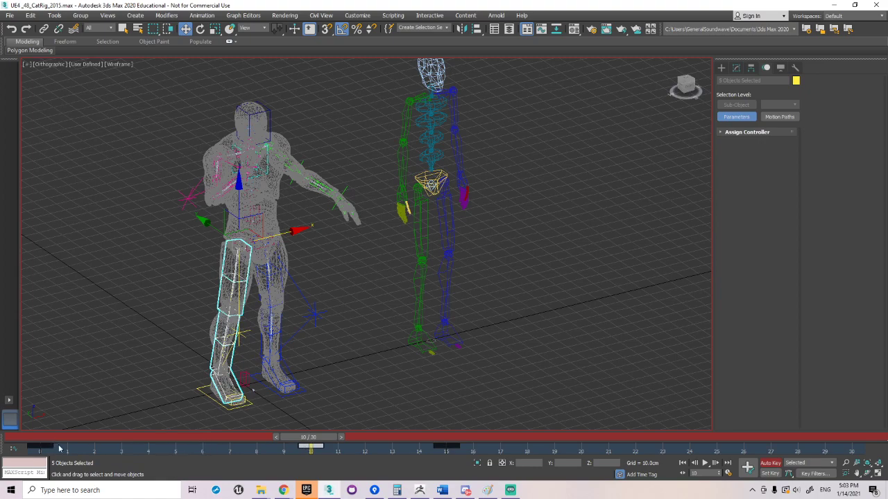
# Compare the raised leg poses of both rigs at frame 15 in shaded display.
pyautogui.moveTo(310, 438); pyautogui.dragTo(446, 459)
pyautogui.press('w')
pyautogui.press('w')
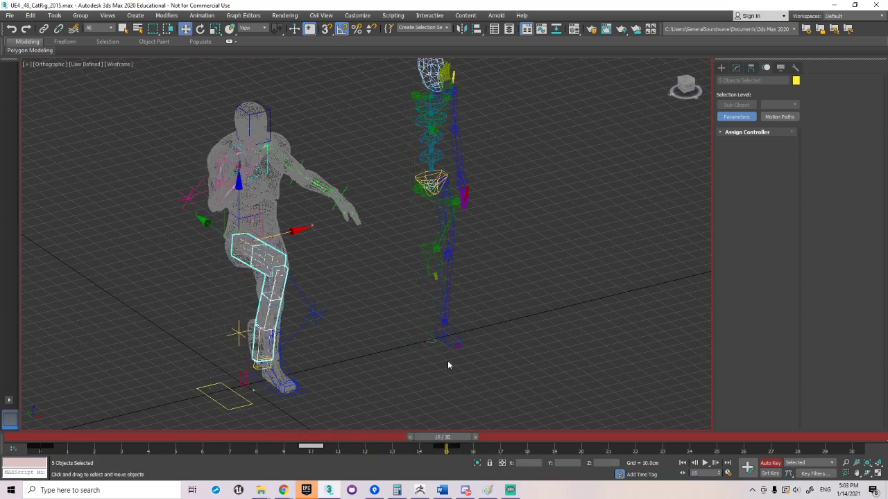
pyautogui.press('F3')
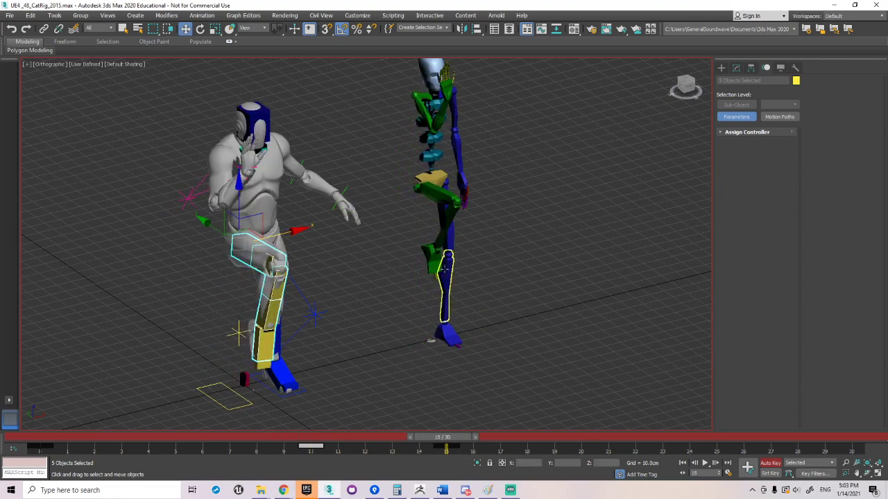
pyautogui.keyDown('alt'); pyautogui.moveTo(437, 324); pyautogui.dragTo(418, 264, button='middle'); pyautogui.keyUp('alt')
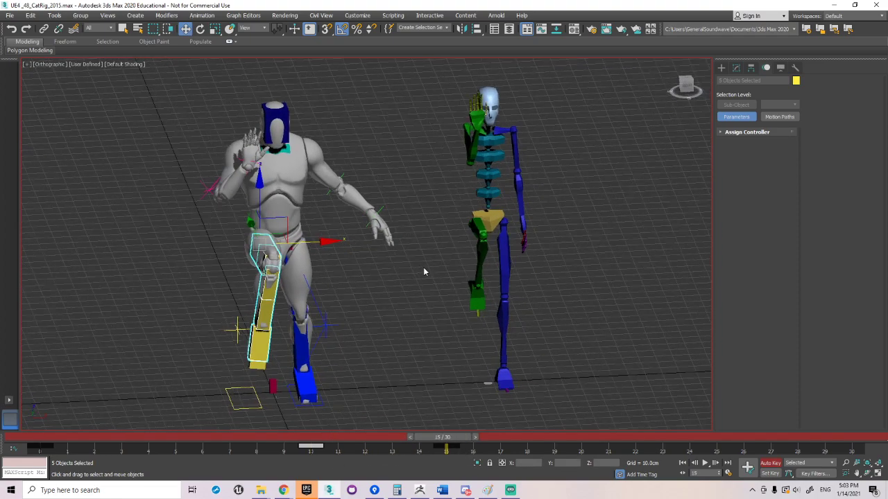
# Return both rigs to the start pose at frame 20 by selecting everything and copying the frame 0 keys to frame 20.
pyautogui.moveTo(461, 438); pyautogui.dragTo(588, 445)
pyautogui.rightClick(441, 254)
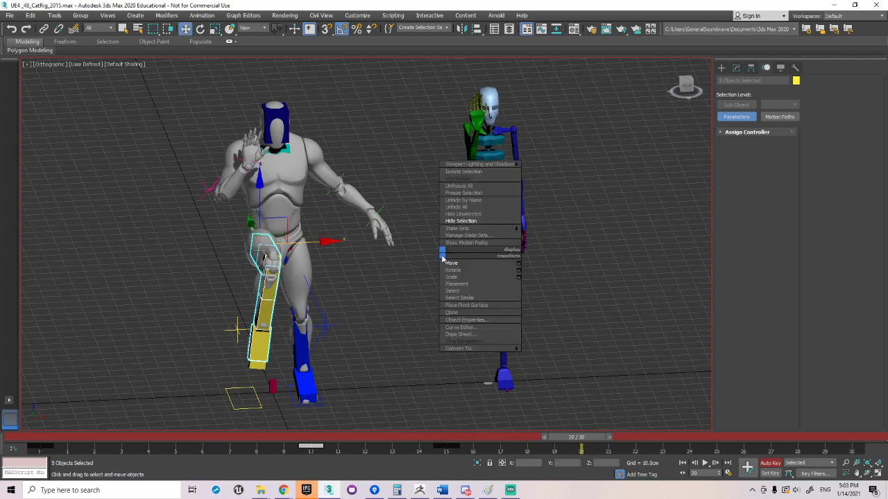
pyautogui.click(448, 265)
pyautogui.scroll(-4, 446, 269)
pyautogui.hotkey('ctrl', 'a')
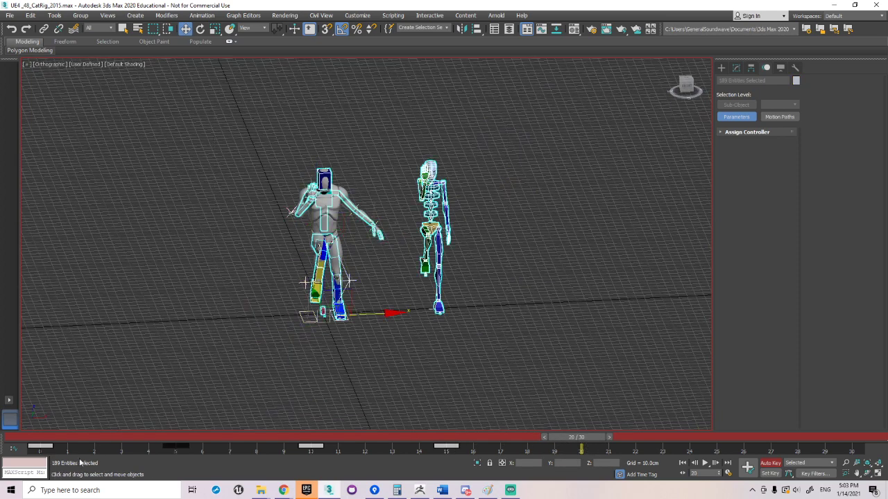
pyautogui.click(33, 447)
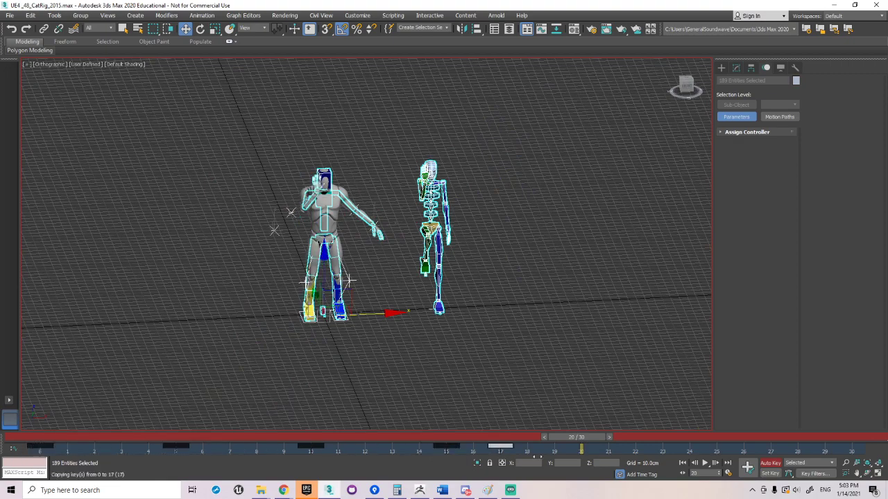
# Select the CAT rig's raised right arm bones and copy their frame 10 keys to frame 20.
pyautogui.scroll(3, 395, 329)
pyautogui.keyDown('alt'); pyautogui.moveTo(354, 252); pyautogui.dragTo(363, 251, button='middle'); pyautogui.keyUp('alt')
pyautogui.moveTo(363, 251); pyautogui.dragTo(379, 276, button='middle')
pyautogui.click(232, 176)
pyautogui.click(272, 155)
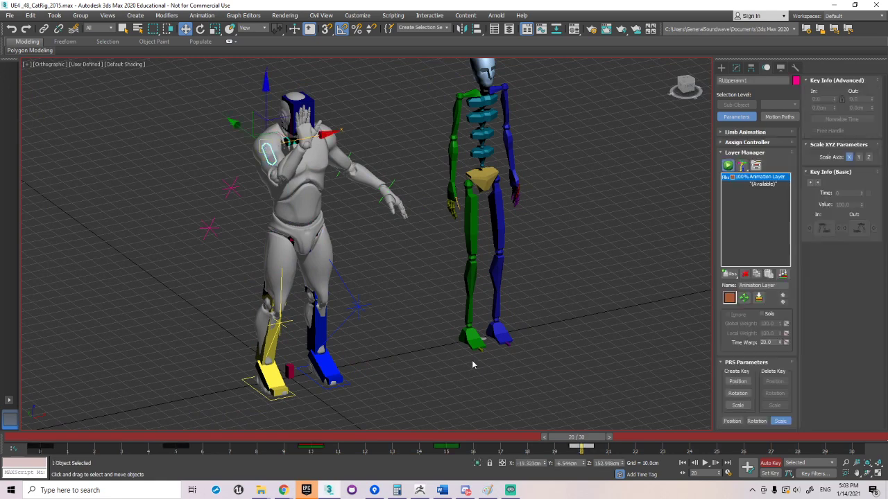
pyautogui.keyDown('ctrl'); pyautogui.click(280, 169); pyautogui.keyUp('ctrl')
pyautogui.keyDown('ctrl'); pyautogui.click(287, 167); pyautogui.keyUp('ctrl')
pyautogui.keyDown('ctrl'); pyautogui.click(297, 154); pyautogui.keyUp('ctrl')
pyautogui.keyDown('ctrl'); pyautogui.click(305, 143); pyautogui.keyUp('ctrl')
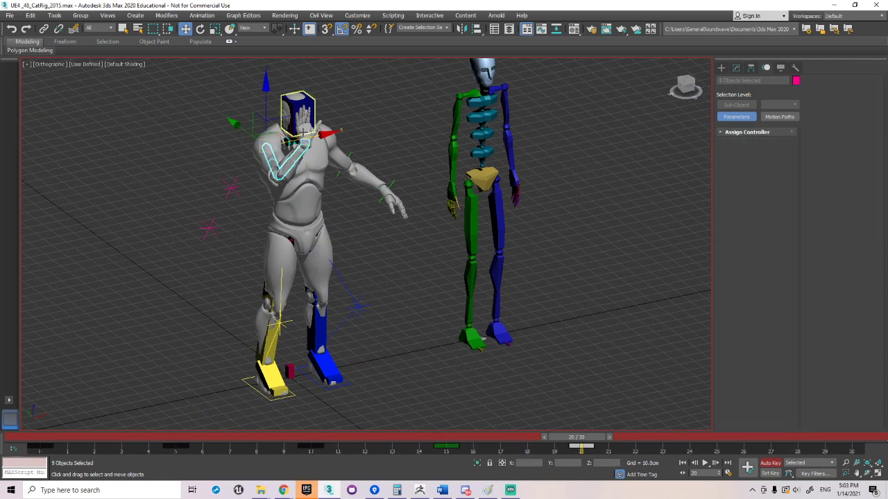
pyautogui.keyDown('shift'); pyautogui.moveTo(308, 448); pyautogui.dragTo(574, 452); pyautogui.keyUp('shift')
pyautogui.click(173, 275)
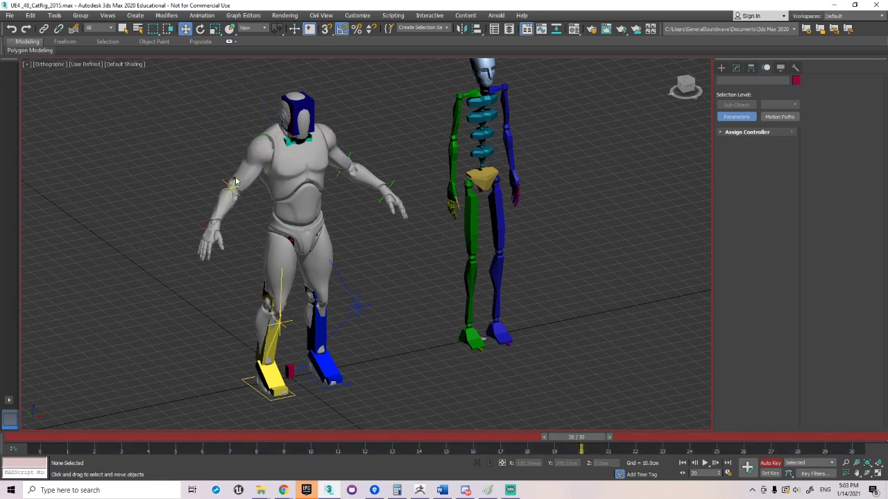
# Set the CAT rig's right arm IK/FK value to 0 at frame 20, starting from its right collarbone.
pyautogui.click(271, 144)
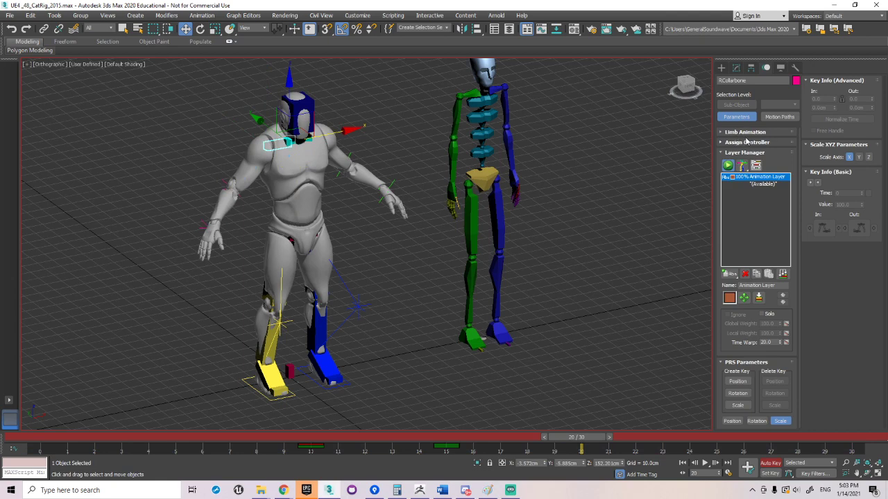
pyautogui.click(745, 133)
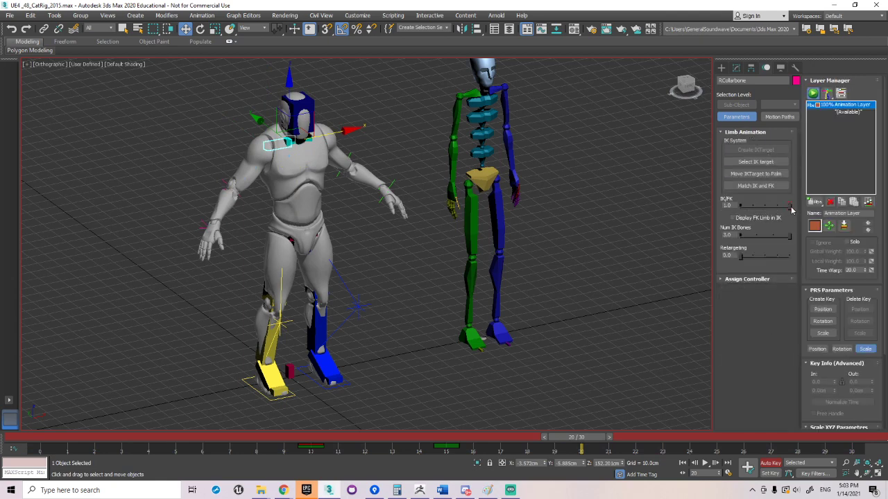
pyautogui.moveTo(790, 207); pyautogui.dragTo(727, 207)
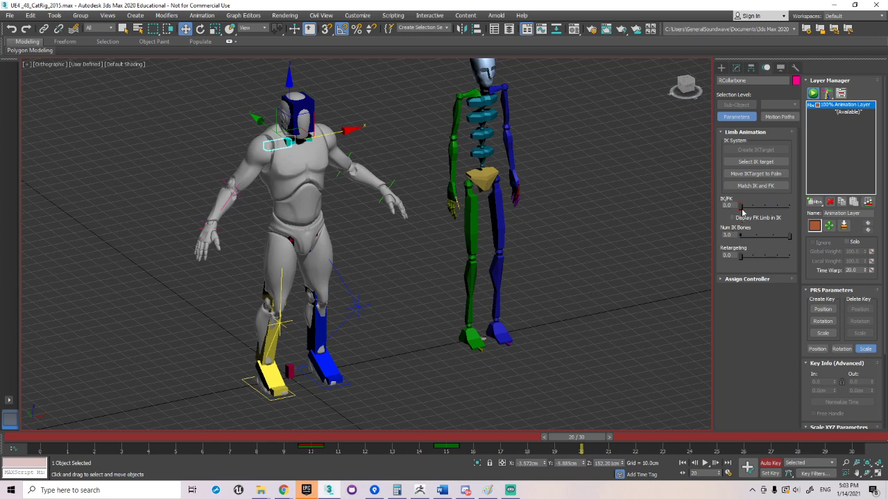
pyautogui.moveTo(742, 207); pyautogui.dragTo(722, 213)
pyautogui.moveTo(575, 444)
pyautogui.mouseDown()
pyautogui.moveTo(606, 439)
pyautogui.moveTo(583, 443)
pyautogui.mouseUp()
# Select the CAT rig's right collarbone with its whole arm and create position and rotation keys at frame 20.
pyautogui.doubleClick(270, 148)
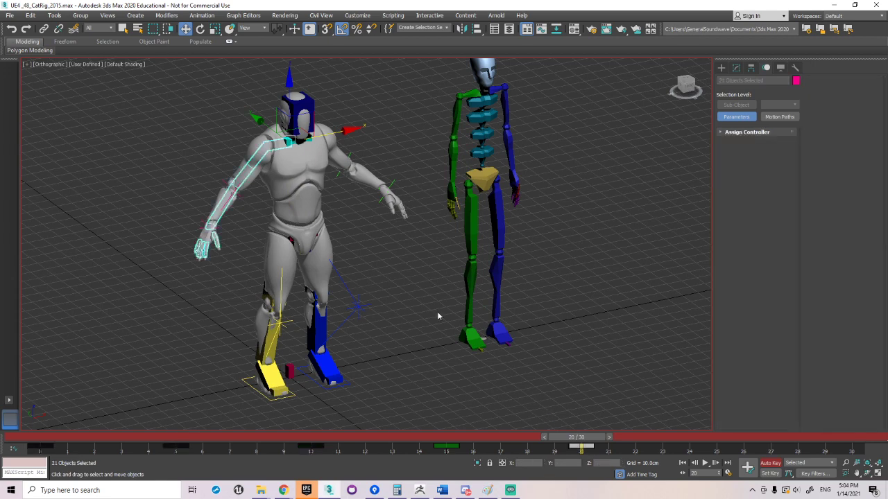
pyautogui.rightClick(584, 440)
pyautogui.click(441, 270)
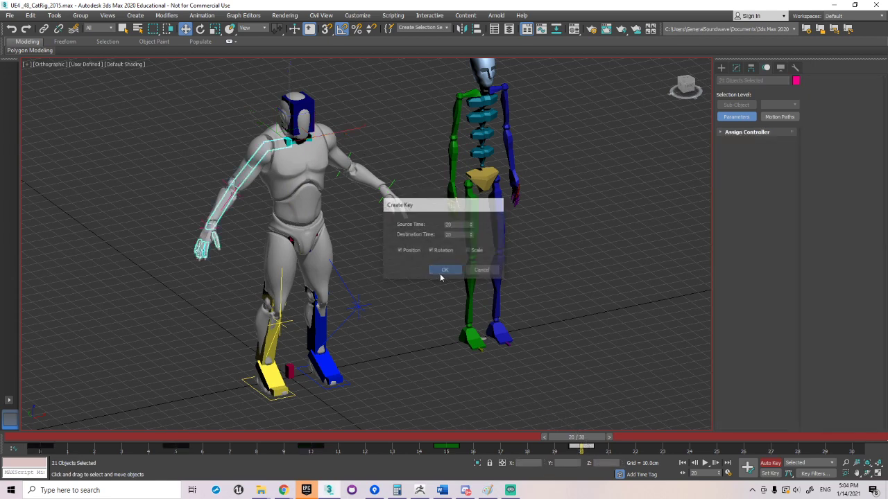
# Create position and rotation keys for the CAT rig's whole right leg at frame 20, and show the right thigh's limb animation settings.
pyautogui.click(281, 266)
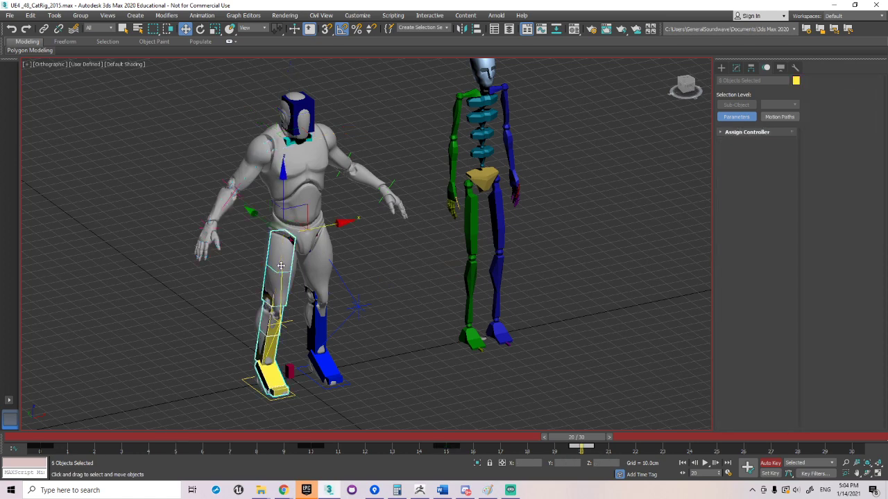
pyautogui.rightClick(587, 440)
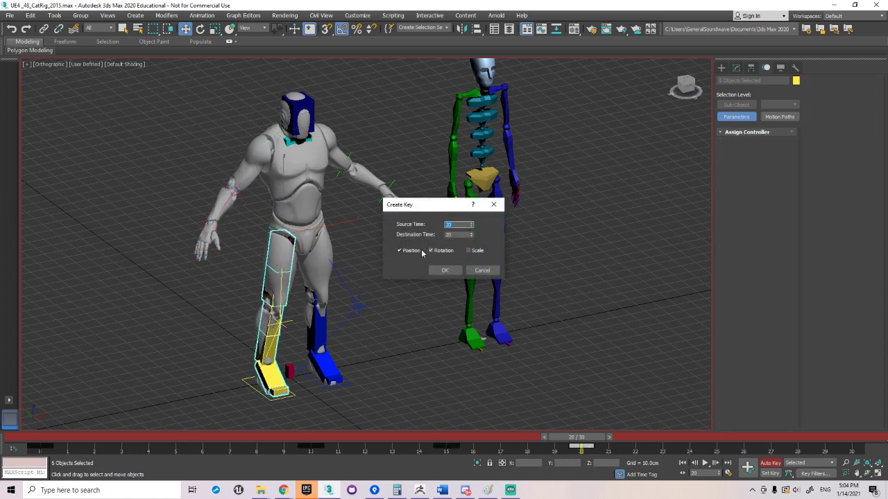
pyautogui.click(445, 270)
pyautogui.click(285, 264)
pyautogui.click(283, 263)
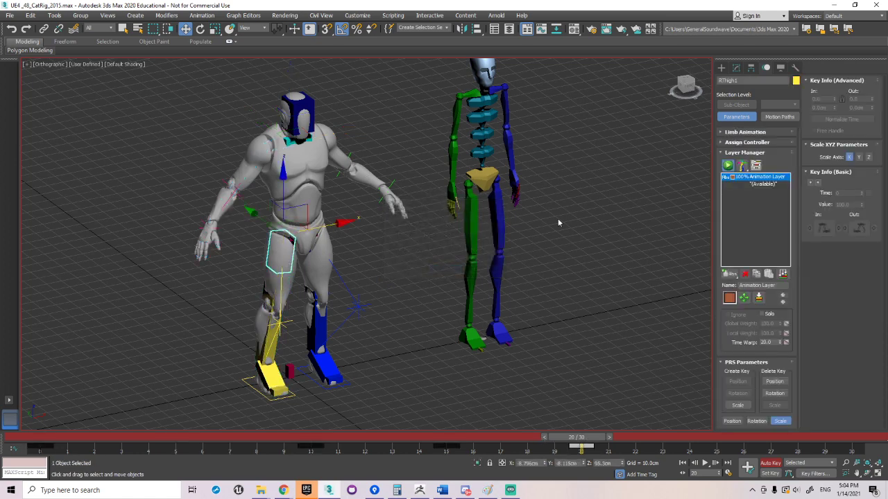
pyautogui.click(763, 134)
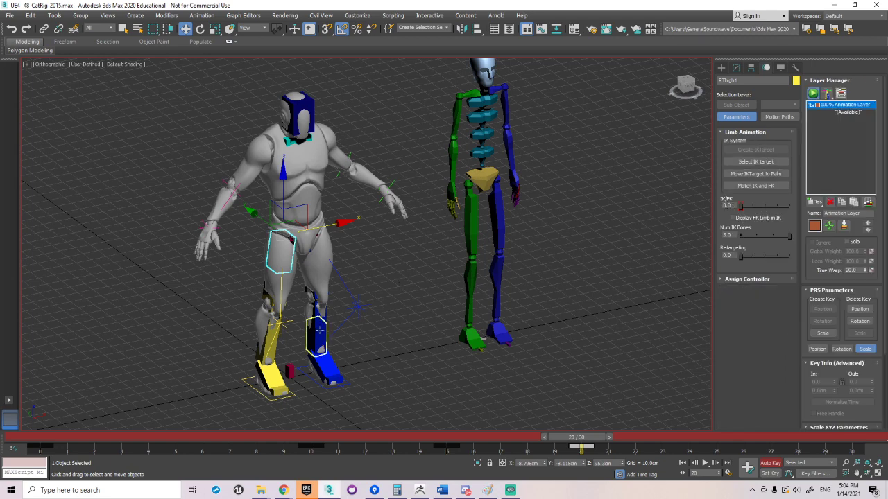
# Key the biped's vertical body track at frames 0, 5, 10, 15 and 20, and lower the body to about Z 65 cm at frame 20.
pyautogui.click(472, 332)
pyautogui.click(472, 338)
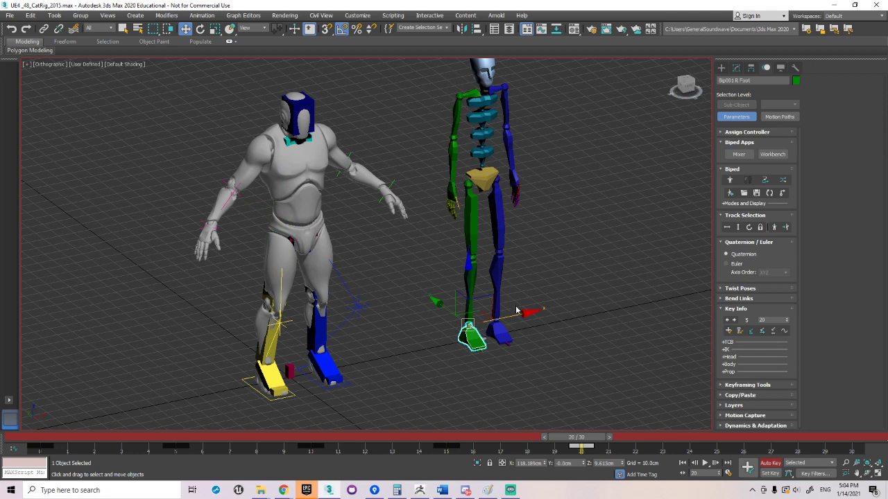
pyautogui.click(737, 227)
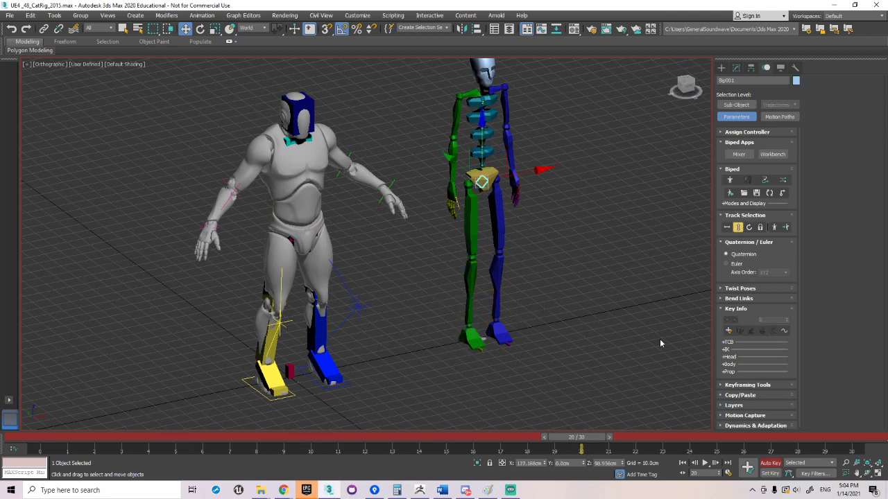
pyautogui.rightClick(544, 438)
pyautogui.click(444, 269)
pyautogui.keyDown('shift'); pyautogui.moveTo(580, 446); pyautogui.dragTo(46, 445); pyautogui.keyUp('shift')
pyautogui.moveTo(569, 437)
pyautogui.mouseDown()
pyautogui.moveTo(301, 436)
pyautogui.moveTo(572, 437)
pyautogui.mouseUp()
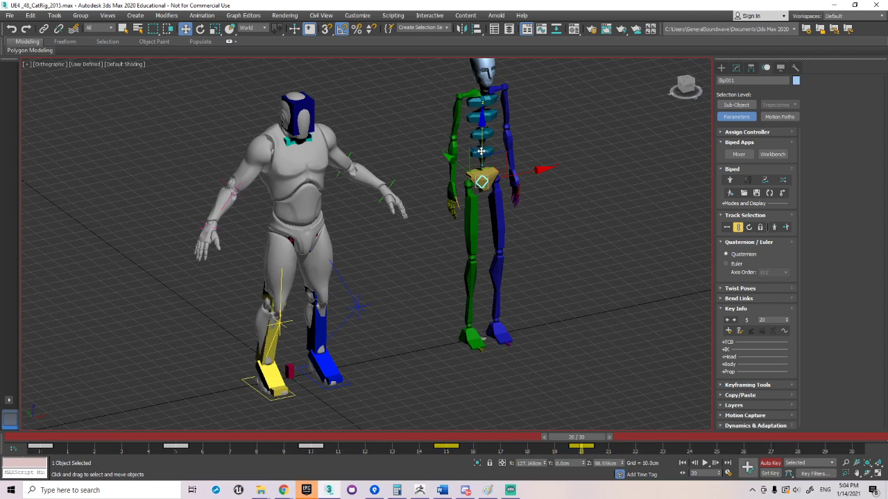
pyautogui.moveTo(477, 152); pyautogui.dragTo(490, 198)
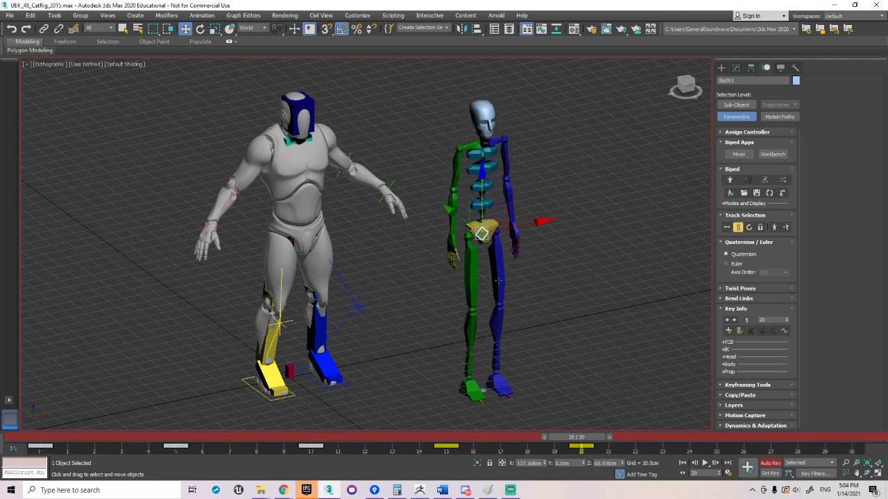
pyautogui.click(306, 375)
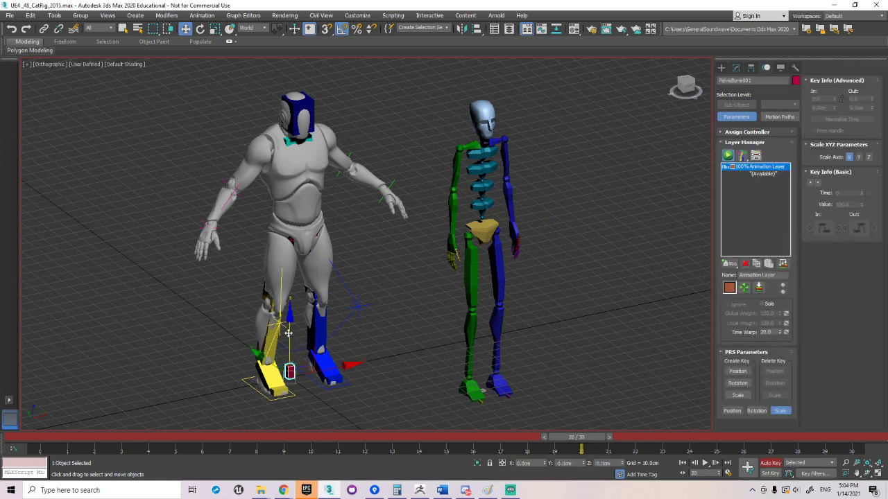
pyautogui.moveTo(291, 338); pyautogui.dragTo(320, 353)
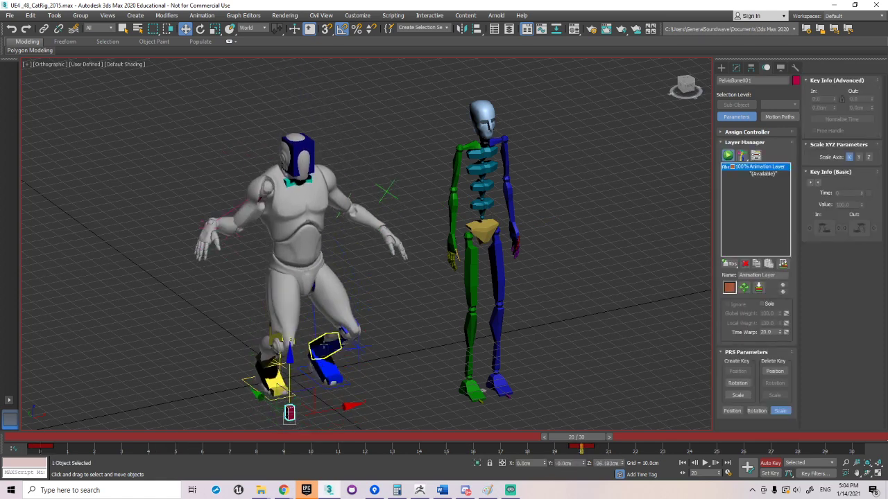
pyautogui.hotkey('ctrl', 'z')
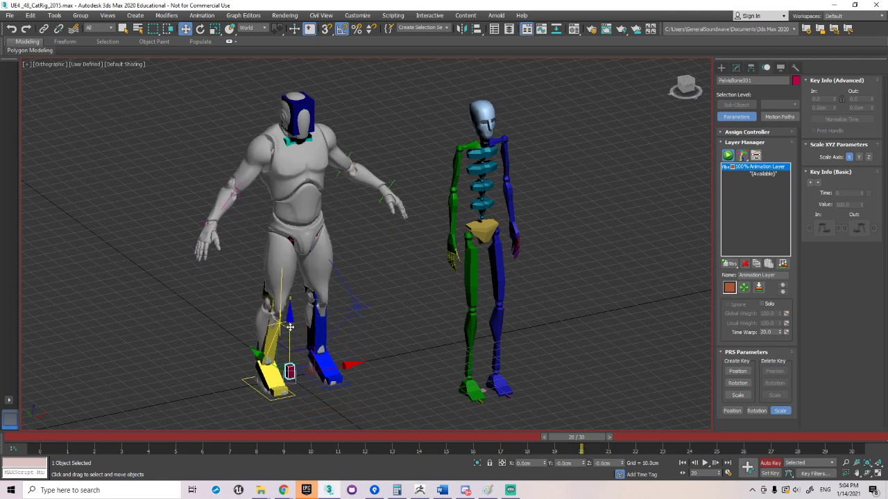
# Key the CAT rig's PelvisBone001 at frames 0, 5, 10, 15 and 20, and lower it about 37 cm at frame 20.
pyautogui.rightClick(566, 441)
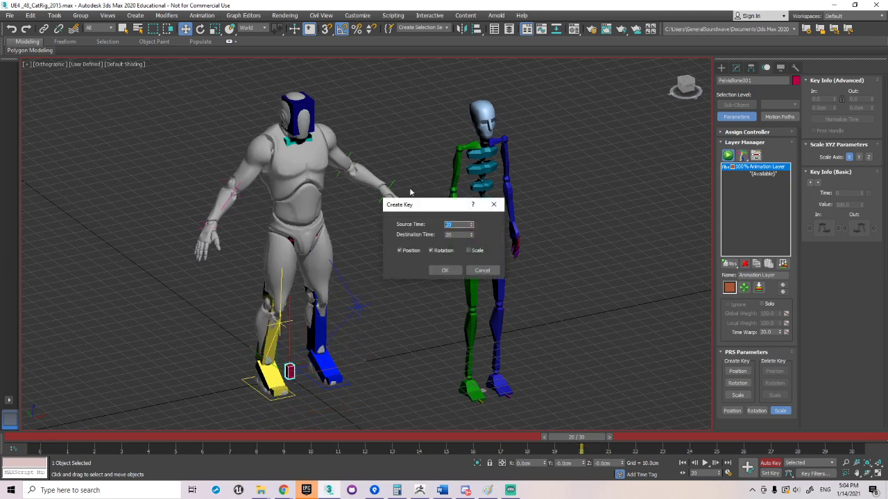
pyautogui.click(447, 272)
pyautogui.keyDown('shift'); pyautogui.moveTo(572, 452); pyautogui.dragTo(40, 449); pyautogui.keyUp('shift')
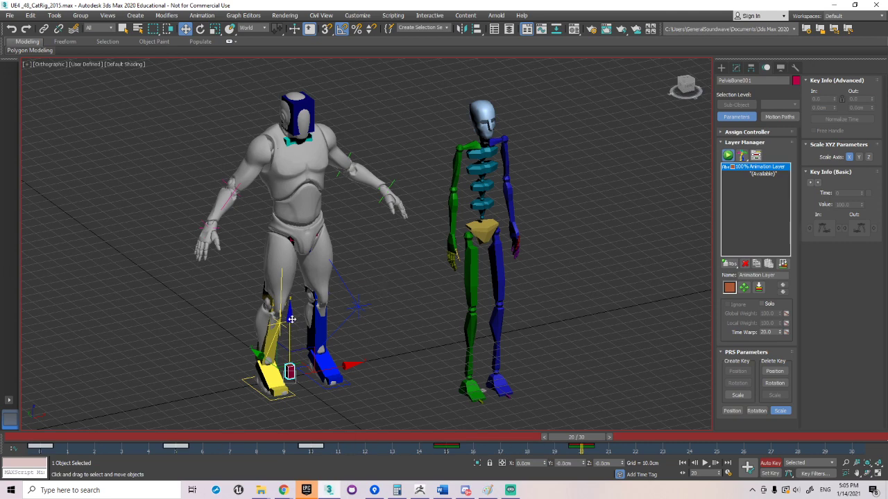
pyautogui.click(304, 384)
pyautogui.click(290, 373)
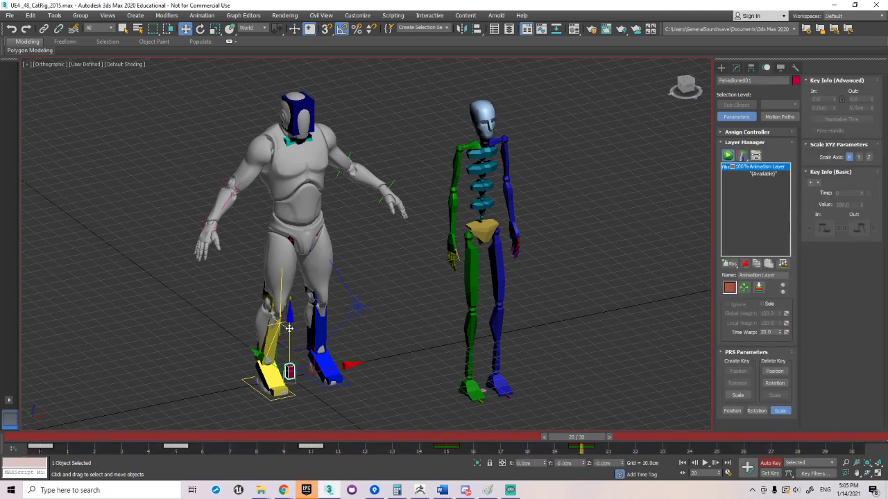
pyautogui.moveTo(290, 334); pyautogui.dragTo(311, 382)
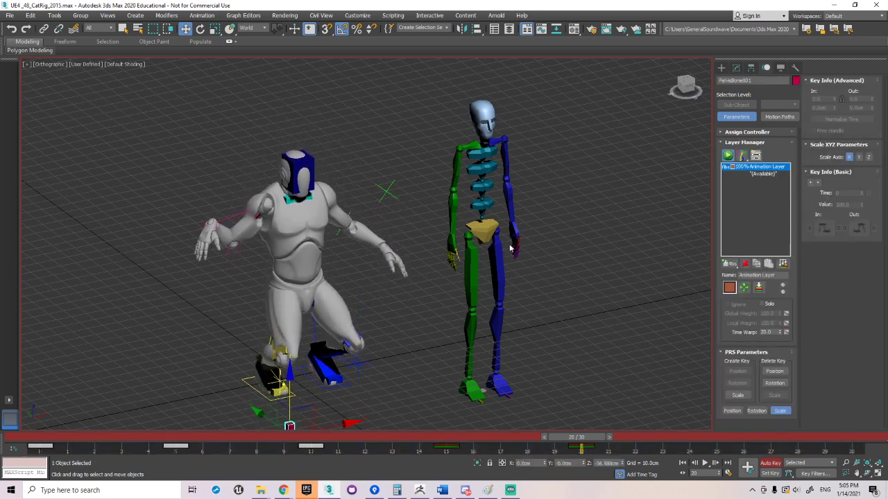
pyautogui.moveTo(576, 437)
pyautogui.mouseDown()
pyautogui.moveTo(471, 437)
pyautogui.moveTo(575, 438)
pyautogui.mouseUp()
# Select both biped feet and set a sliding key for them at frame 20.
pyautogui.press('w')
pyautogui.click(508, 391)
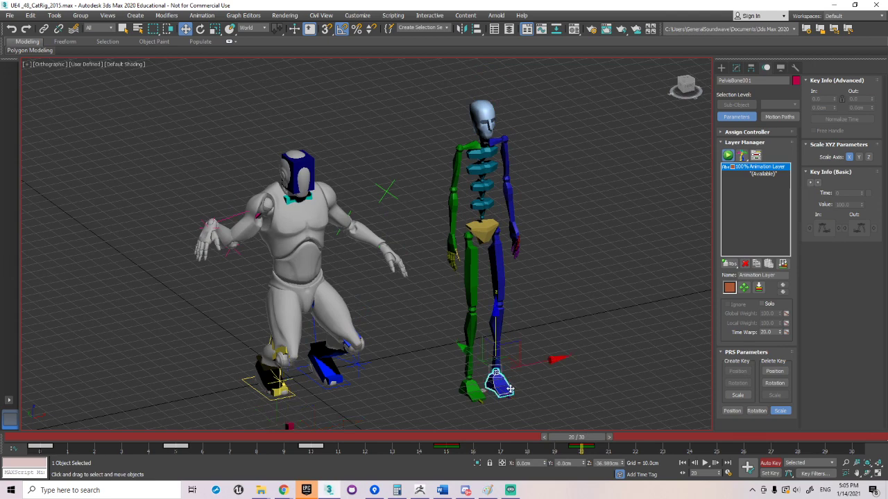
pyautogui.keyDown('ctrl'); pyautogui.click(476, 392); pyautogui.keyUp('ctrl')
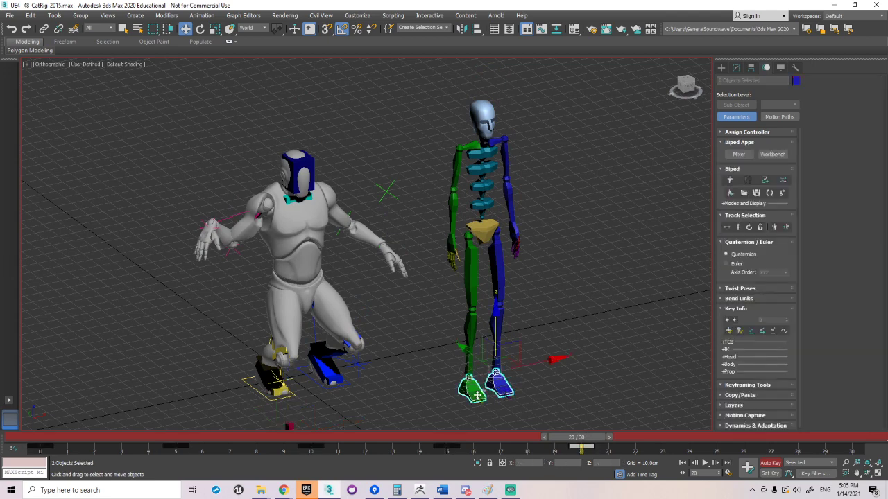
pyautogui.click(761, 333)
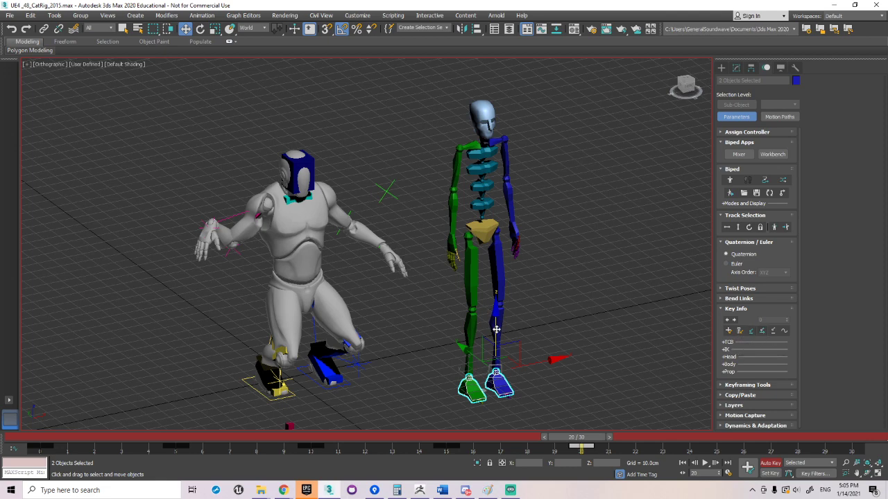
# Raise both biped feet at frame 20 to bend the knees, aligning the soles with the ground line in the front view.
pyautogui.moveTo(497, 329); pyautogui.dragTo(504, 272)
pyautogui.press('f')
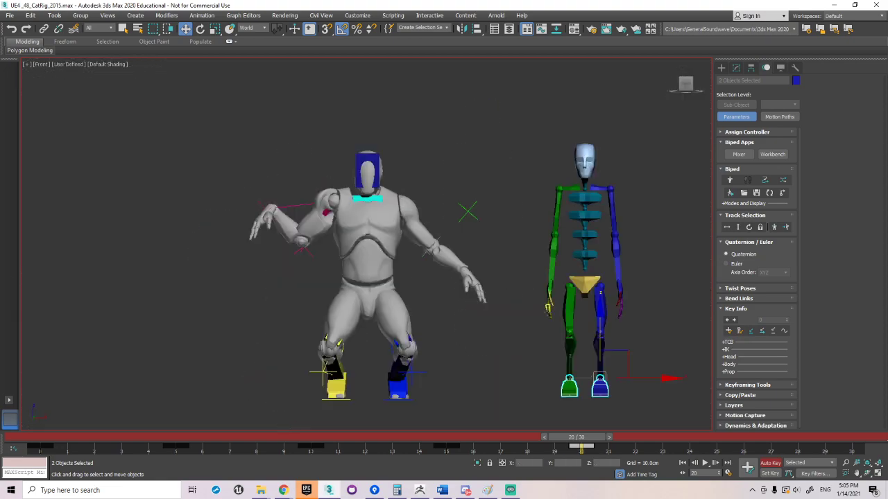
pyautogui.press('g')
pyautogui.scroll(4, 616, 391)
pyautogui.moveTo(593, 373); pyautogui.dragTo(559, 315, button='middle')
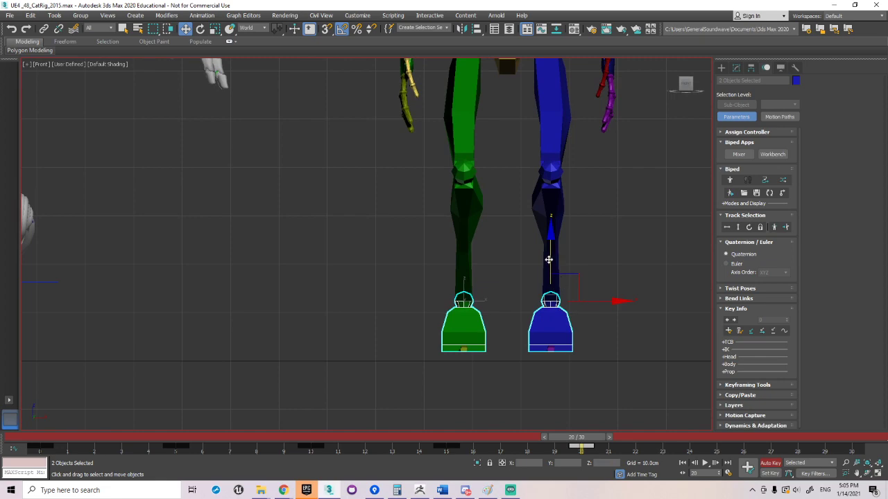
pyautogui.moveTo(548, 258); pyautogui.dragTo(556, 268)
pyautogui.scroll(-2, 532, 235)
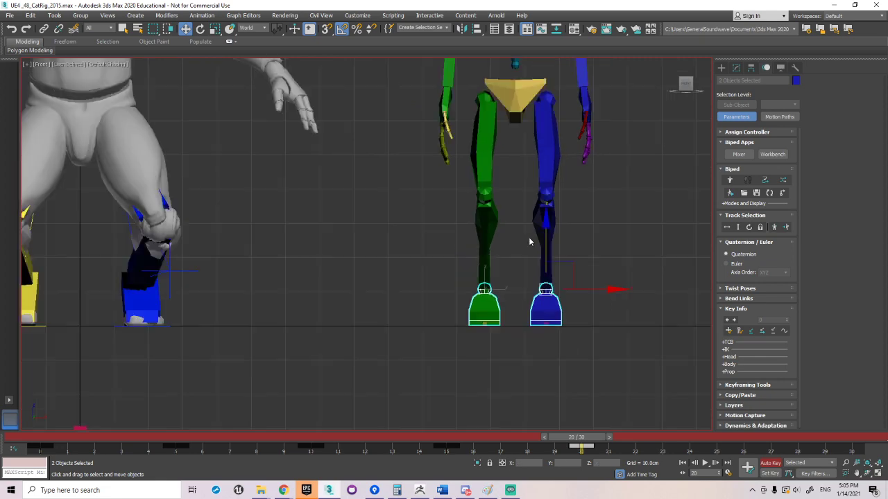
pyautogui.keyDown('alt'); pyautogui.moveTo(529, 238); pyautogui.dragTo(546, 255, button='middle'); pyautogui.keyUp('alt')
pyautogui.scroll(-2, 545, 254)
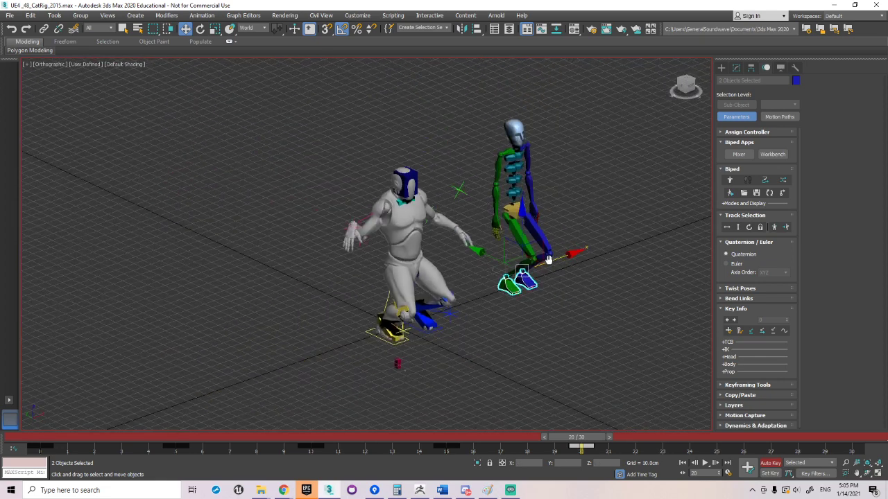
# Set a sliding key for both biped feet at frame 15.
pyautogui.moveTo(570, 441); pyautogui.dragTo(444, 438)
pyautogui.press('w')
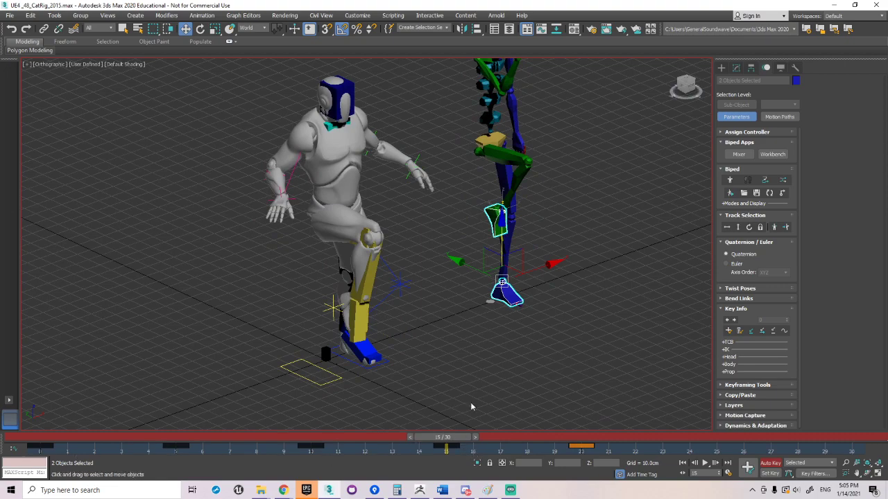
pyautogui.click(761, 331)
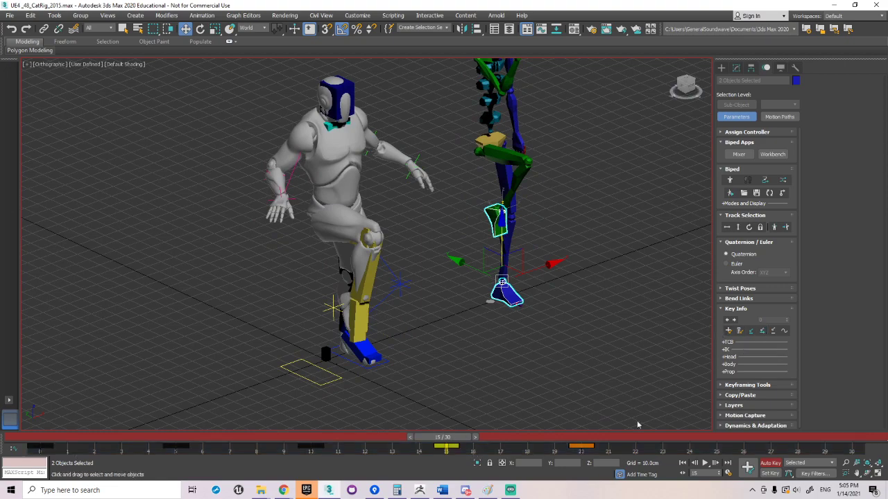
# Set free keys for the biped's right foot at frames 15 and 20.
pyautogui.moveTo(453, 439)
pyautogui.mouseDown()
pyautogui.moveTo(600, 437)
pyautogui.moveTo(421, 439)
pyautogui.moveTo(575, 439)
pyautogui.moveTo(421, 439)
pyautogui.moveTo(584, 453)
pyautogui.moveTo(452, 457)
pyautogui.mouseUp()
pyautogui.press('w')
pyautogui.click(489, 221)
pyautogui.click(495, 215)
pyautogui.click(773, 331)
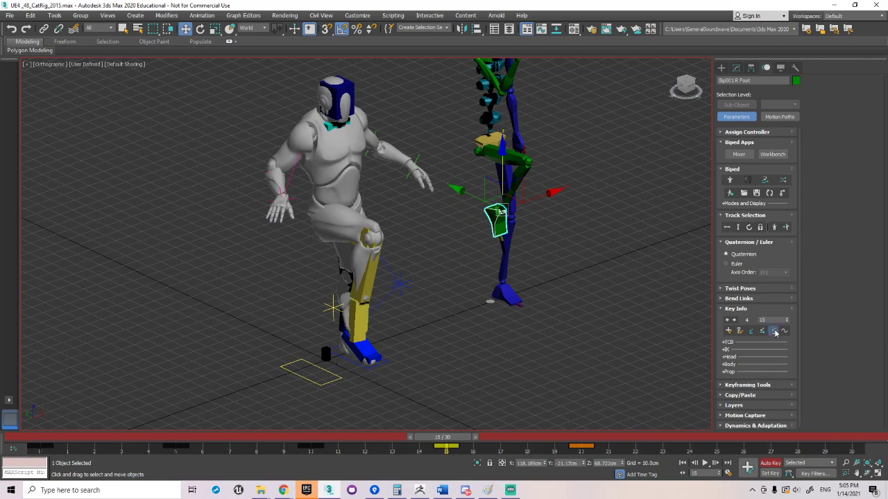
pyautogui.moveTo(451, 438); pyautogui.dragTo(586, 436)
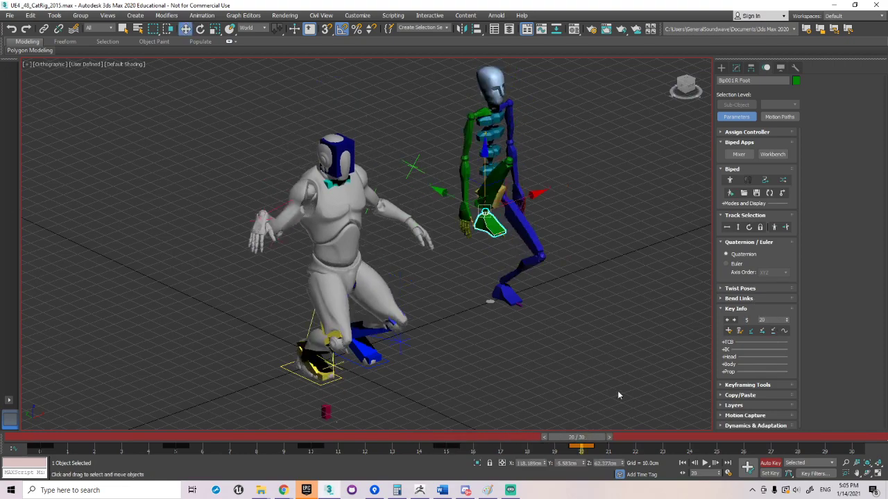
pyautogui.click(774, 332)
# Copy the right foot's frame 10 key to frame 20 and raise the foot there by about 34 cm.
pyautogui.click(312, 447)
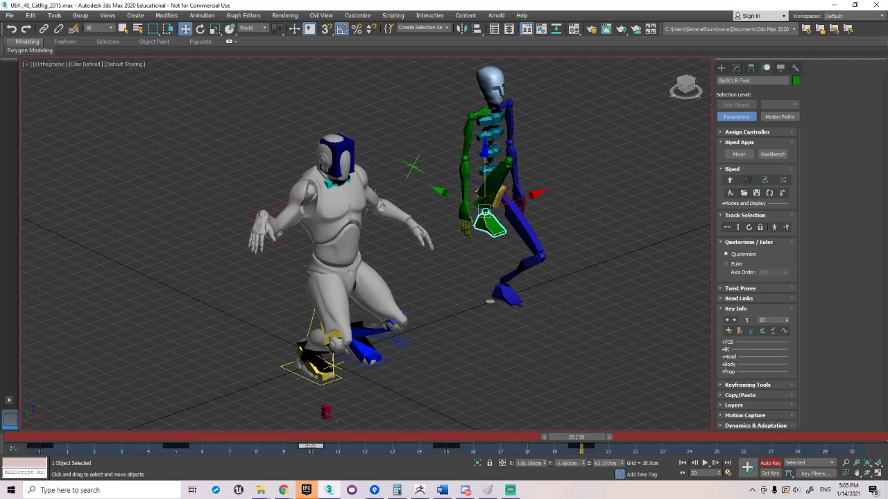
pyautogui.keyDown('shift'); pyautogui.moveTo(310, 448); pyautogui.dragTo(582, 448); pyautogui.keyUp('shift')
pyautogui.press('w')
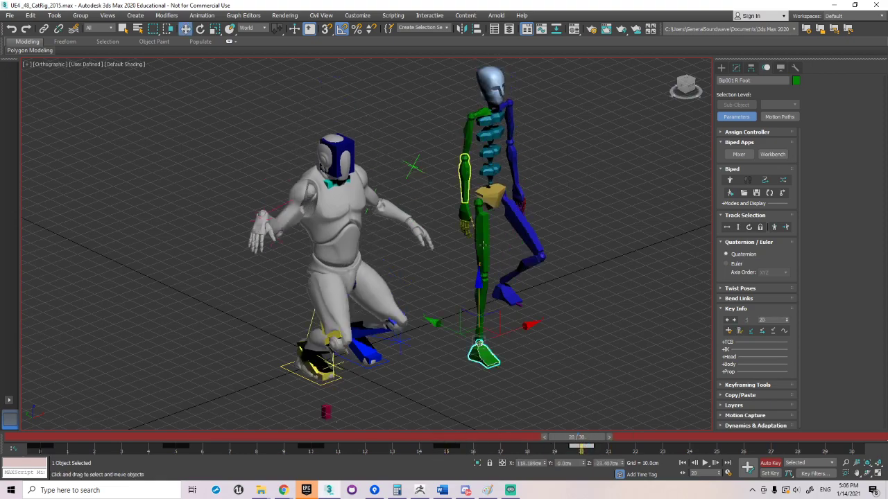
pyautogui.moveTo(487, 300); pyautogui.dragTo(498, 239)
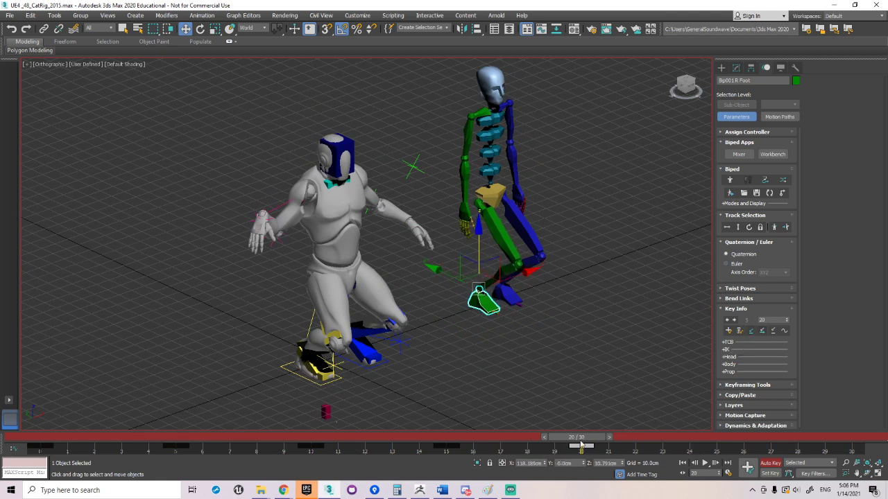
pyautogui.moveTo(580, 440); pyautogui.dragTo(582, 485)
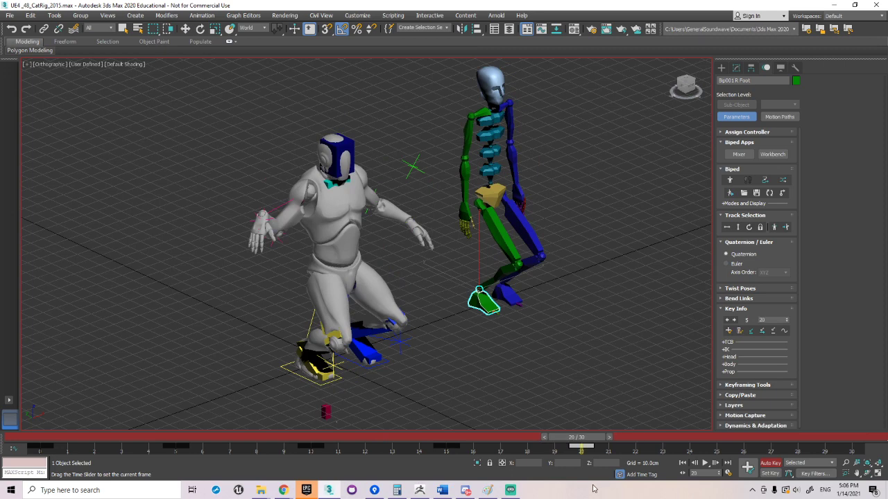
pyautogui.press('w')
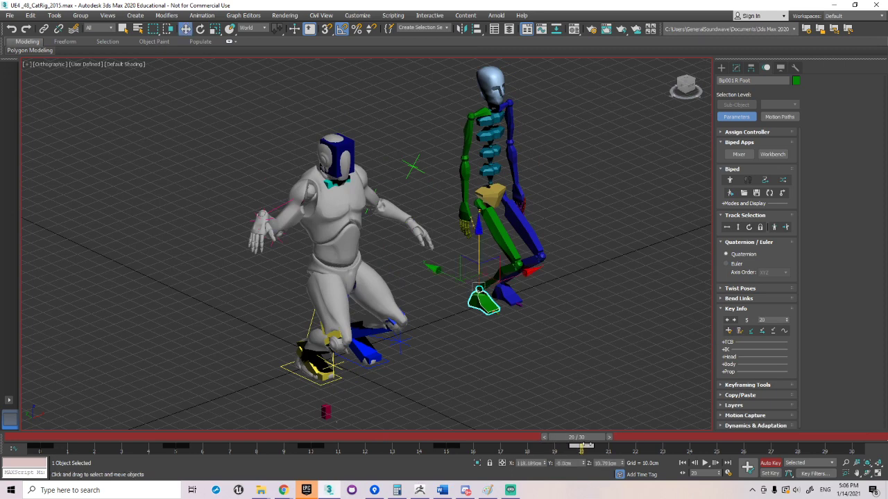
# Copy the biped's body vertical key from frame 0 to frame 25.
pyautogui.moveTo(589, 443); pyautogui.dragTo(725, 438)
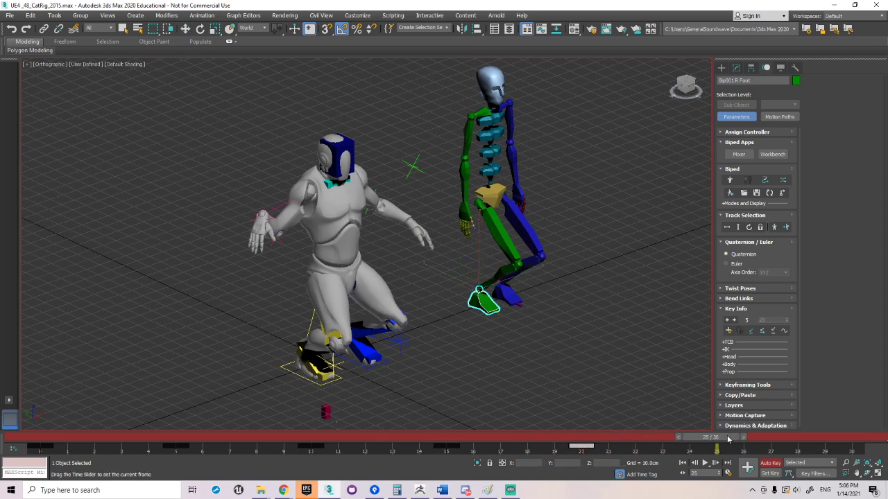
pyautogui.click(737, 228)
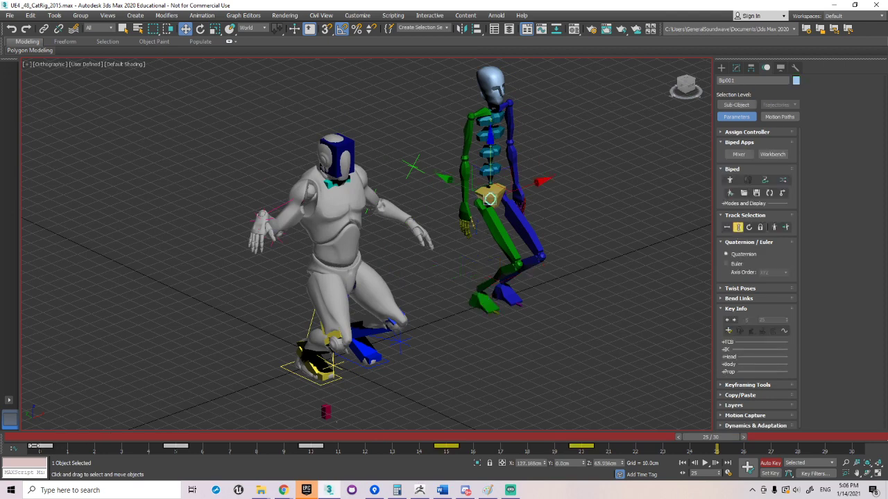
pyautogui.keyDown('shift'); pyautogui.moveTo(35, 446); pyautogui.dragTo(521, 429); pyautogui.keyUp('shift')
pyautogui.hotkey('ctrl', 'z')
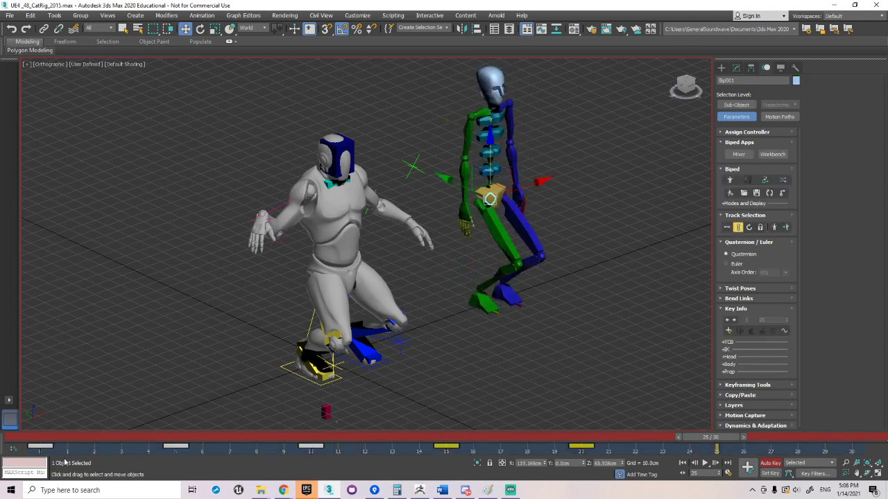
pyautogui.keyDown('shift'); pyautogui.moveTo(39, 446); pyautogui.dragTo(717, 441); pyautogui.keyUp('shift')
pyautogui.press('w')
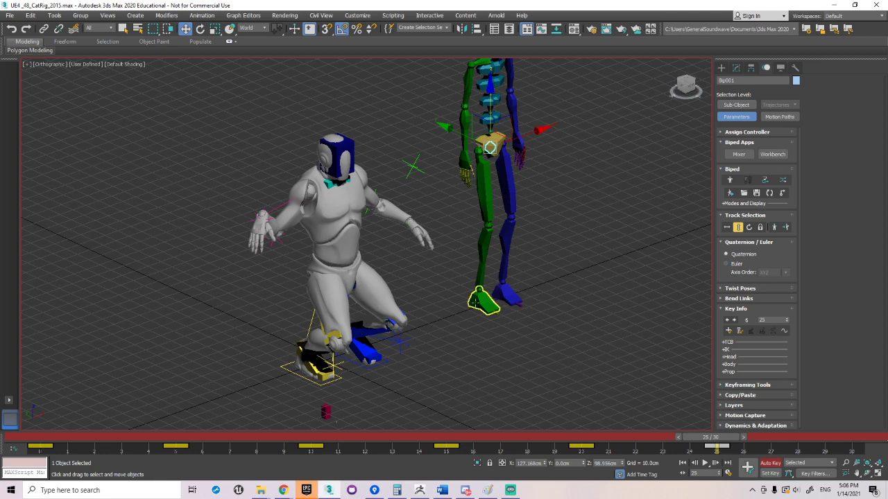
# Copy the biped right foot's frame 20 key to frame 25.
pyautogui.click(476, 292)
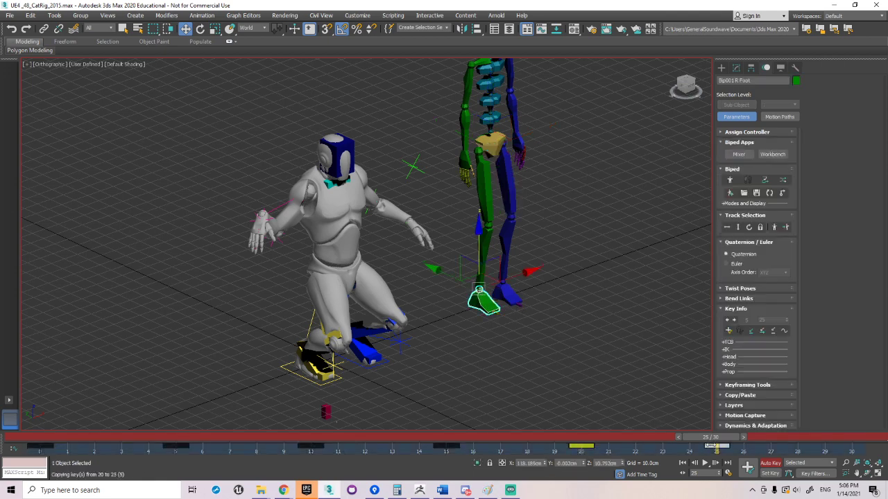
pyautogui.click(593, 451)
pyautogui.moveTo(580, 437); pyautogui.dragTo(706, 440)
pyautogui.press('w')
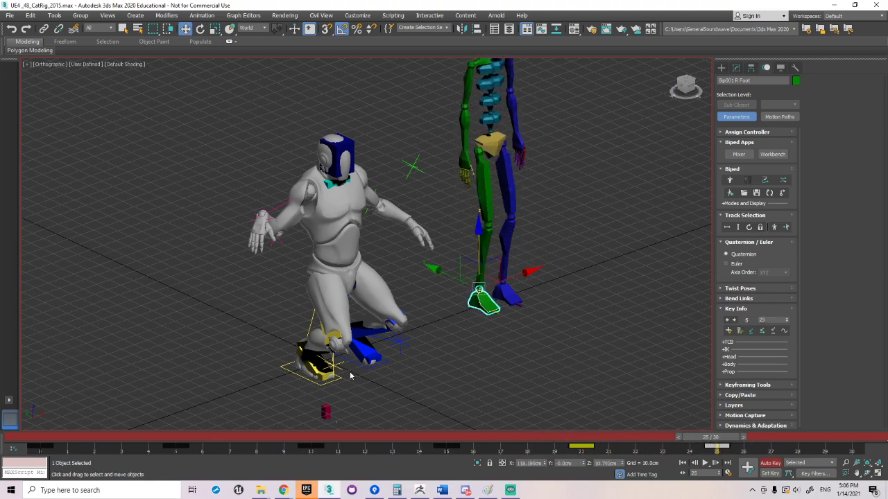
# Copy the CAT rig's PelvisBone001 key from frame 0 to frame 25.
pyautogui.click(340, 375)
pyautogui.click(327, 414)
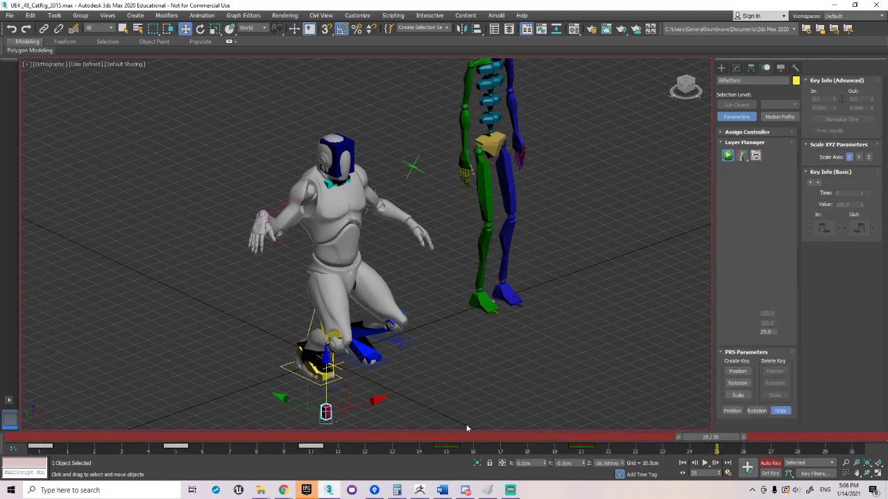
pyautogui.keyDown('shift'); pyautogui.moveTo(43, 448); pyautogui.dragTo(583, 448); pyautogui.keyUp('shift')
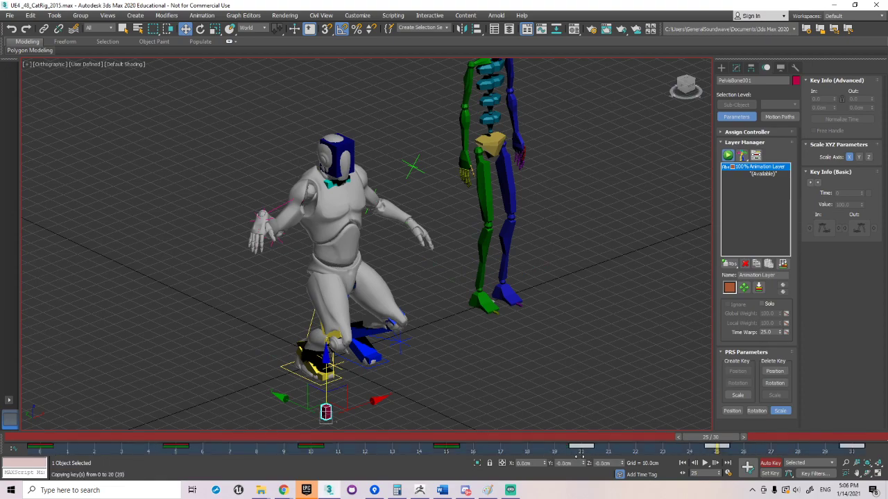
pyautogui.hotkey('ctrl', 'z')
pyautogui.click(45, 449)
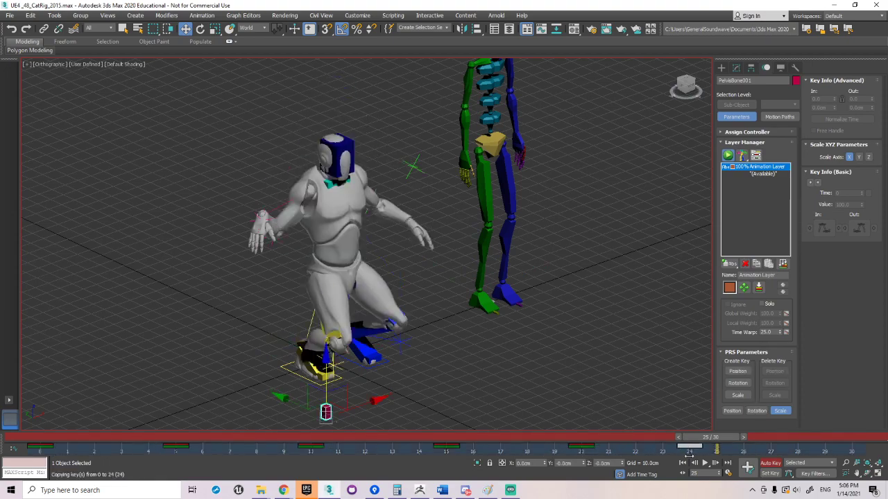
pyautogui.click(711, 463)
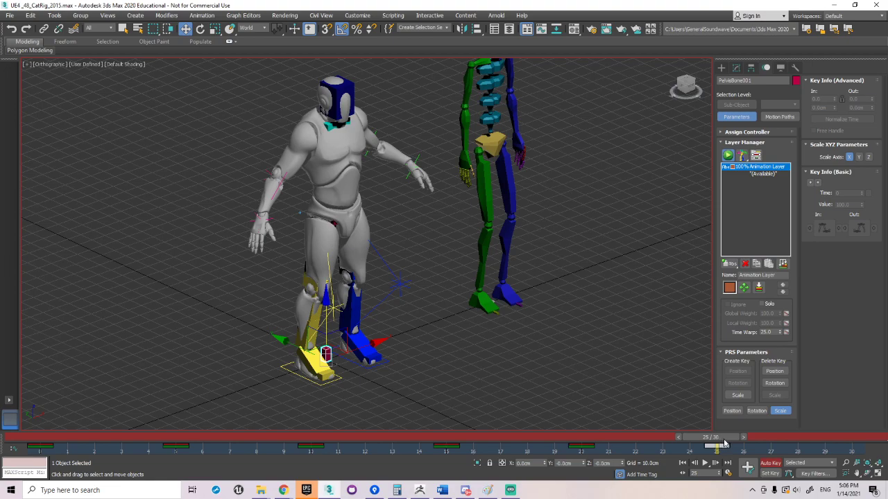
# Examine the biped's right foot and the CAT rig's left foot platform at frame 28 to compare how the two rigs handle feet.
pyautogui.moveTo(724, 445); pyautogui.dragTo(797, 449)
pyautogui.press('w')
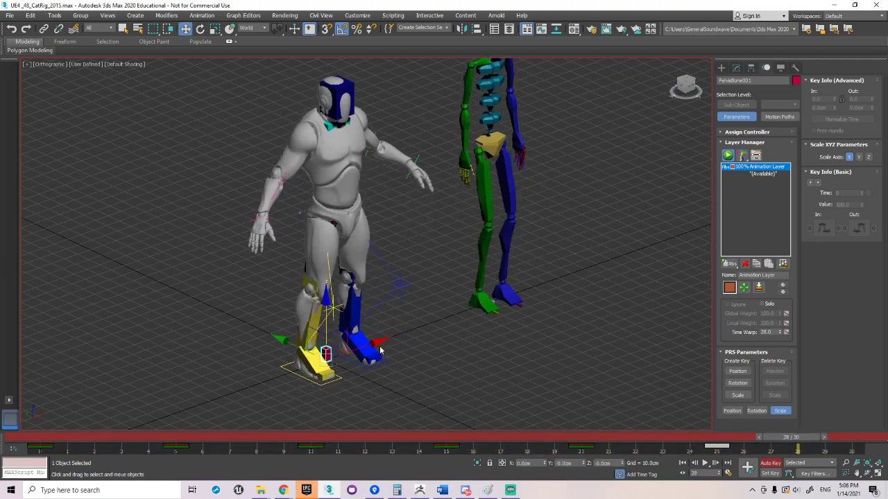
pyautogui.click(380, 366)
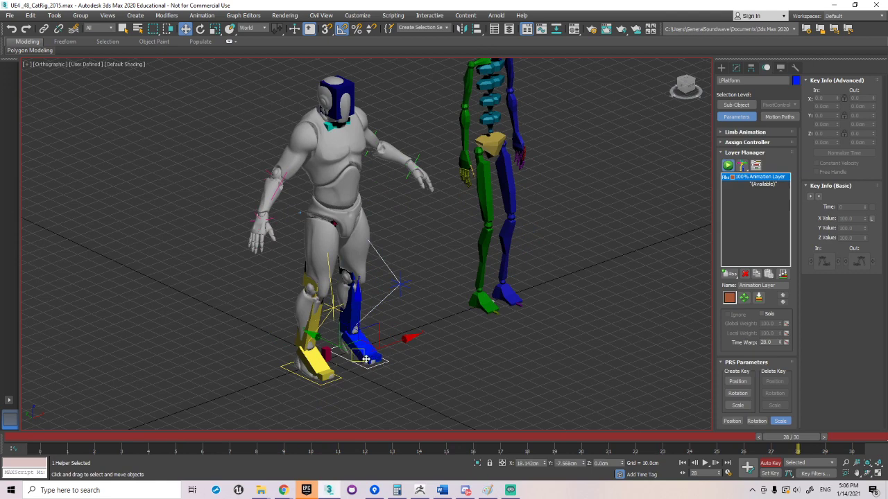
pyautogui.click(477, 309)
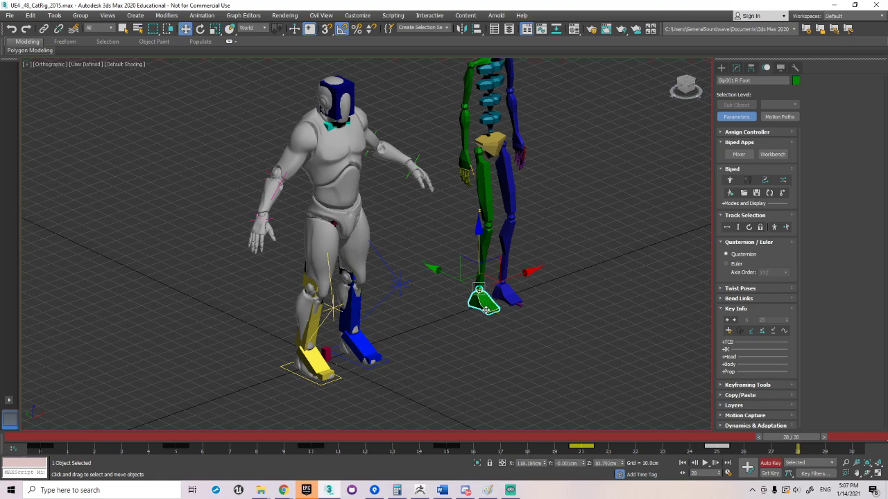
pyautogui.moveTo(455, 326); pyautogui.dragTo(444, 349, button='middle')
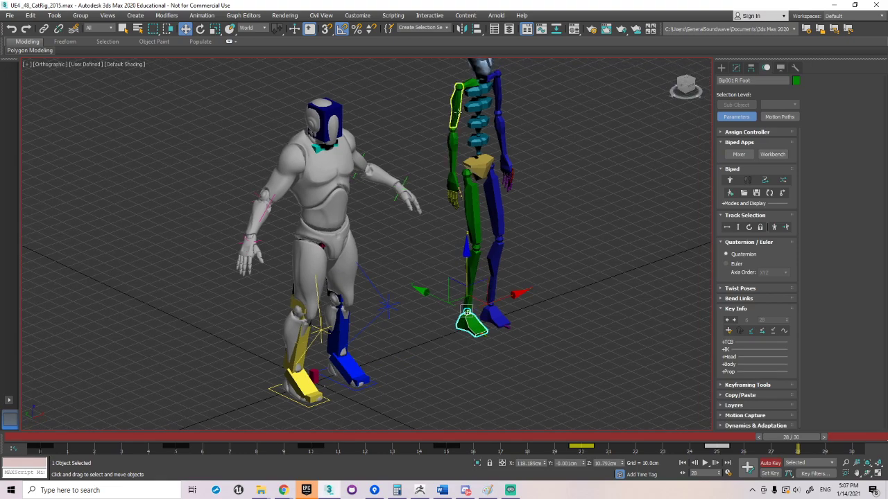
pyautogui.moveTo(440, 105); pyautogui.dragTo(433, 131, button='middle')
pyautogui.moveTo(506, 341); pyautogui.dragTo(528, 371)
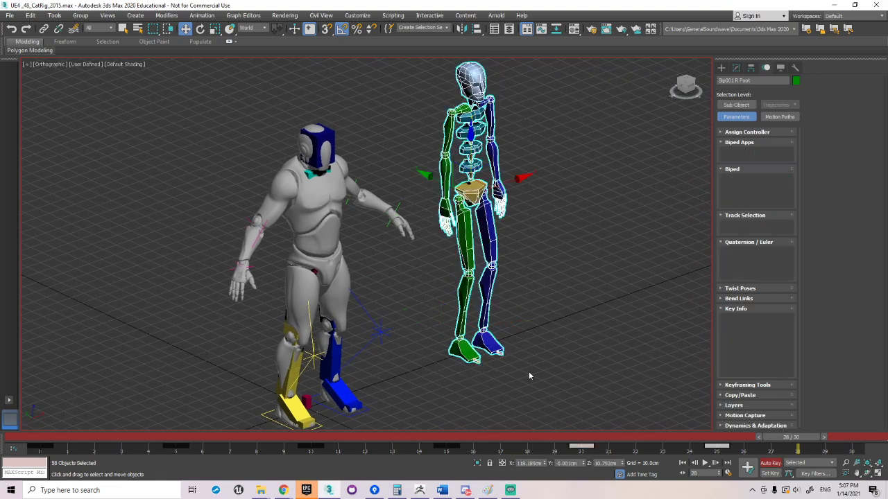
pyautogui.click(474, 355)
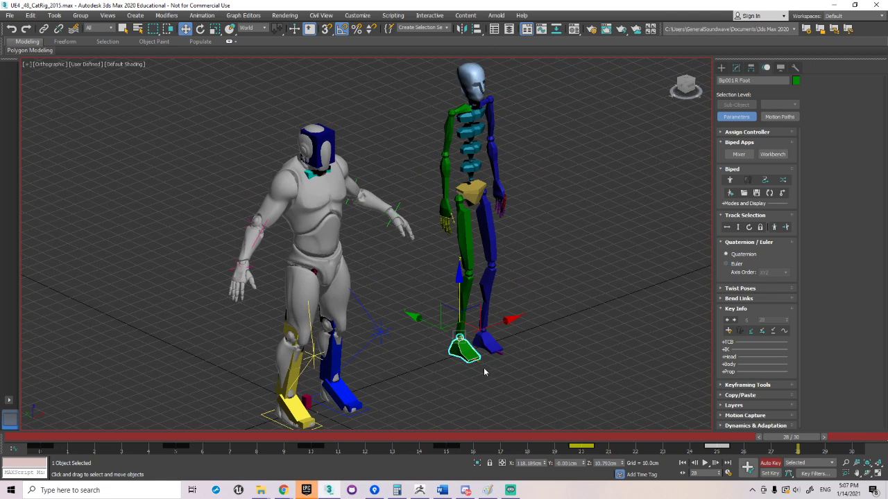
pyautogui.click(362, 408)
pyautogui.moveTo(362, 408); pyautogui.dragTo(386, 380, button='middle')
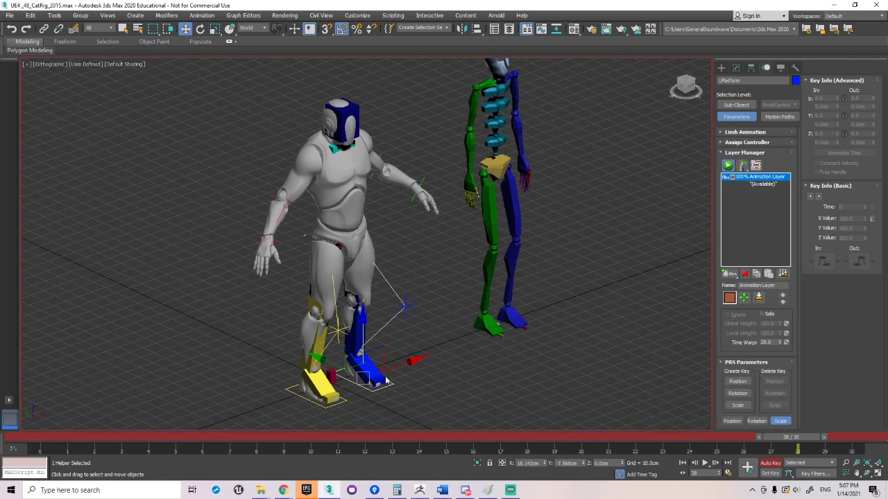